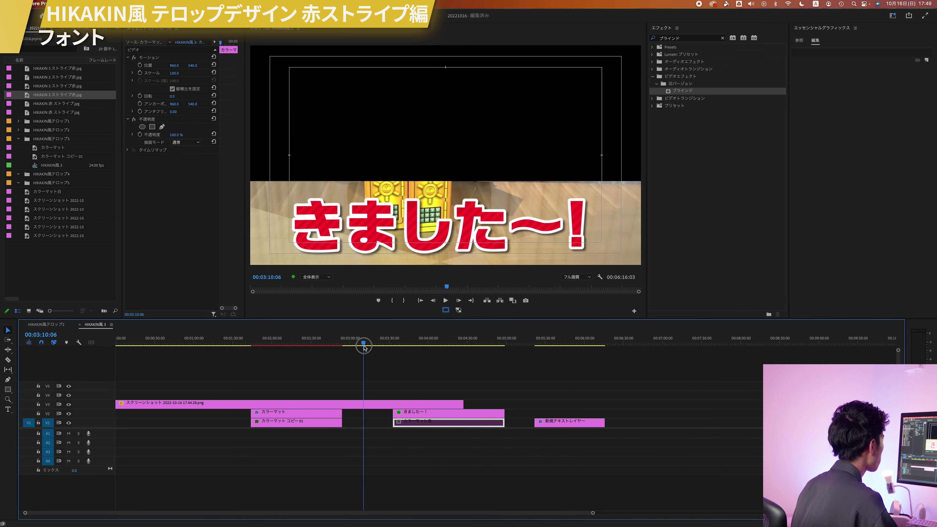
- Type きました〜！ into the new text layer's placeholder text
drag(425, 342, 552, 342)
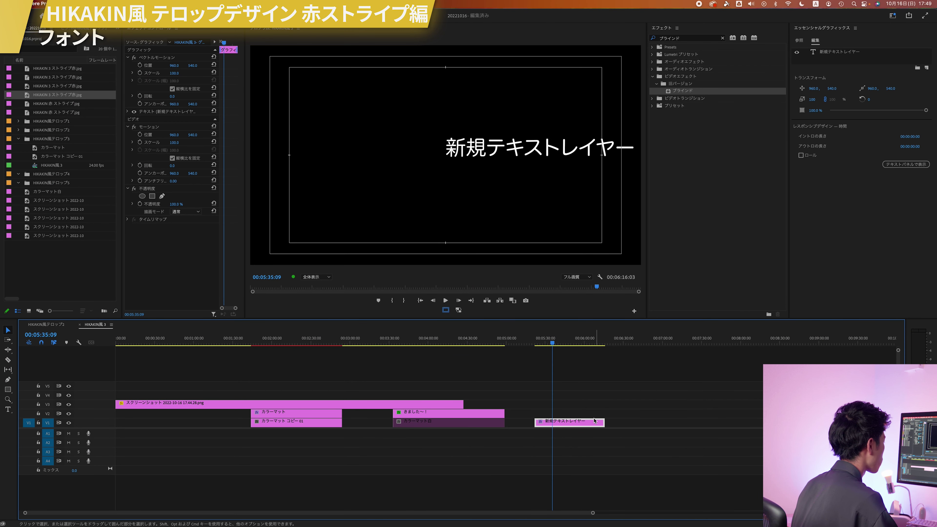
double_click(557, 152)
text(きまし)
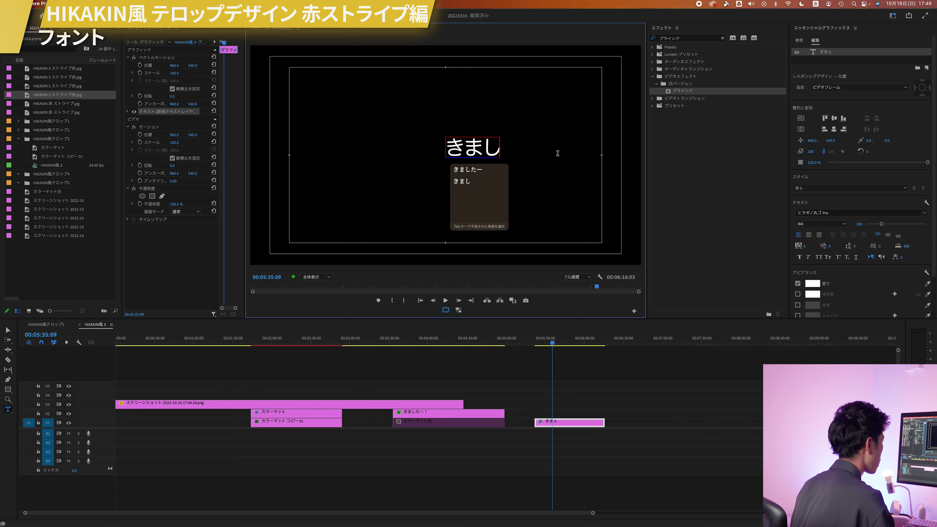
text(た)
text(-)
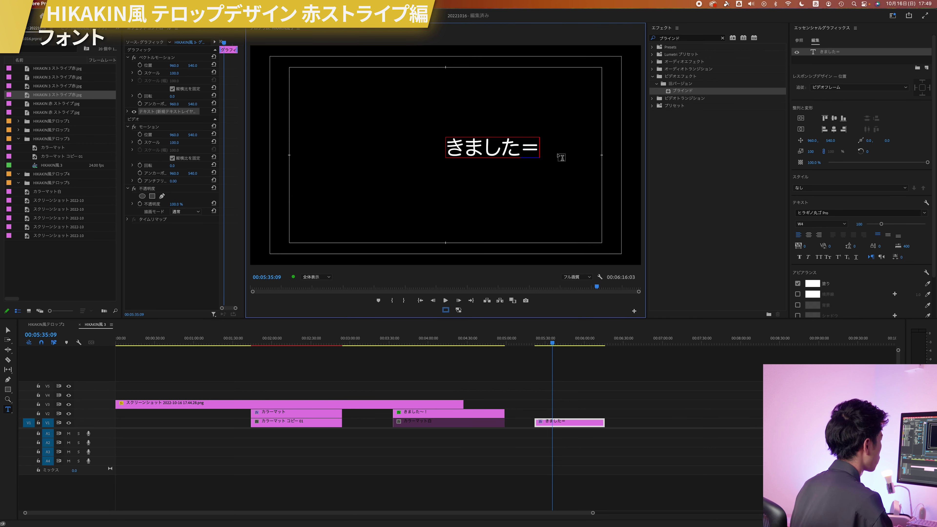
key(space)
text(!)
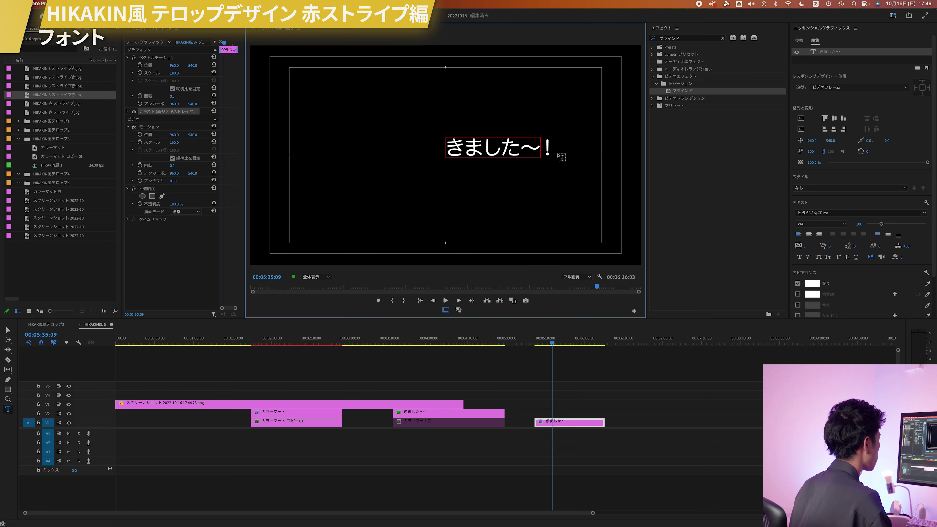
key(super+a)
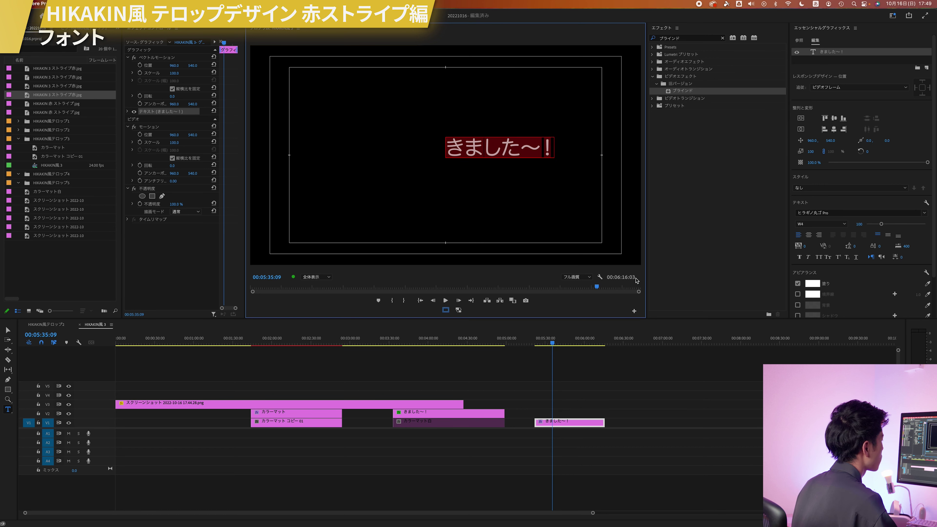
key(Escape)
- Centre-align the title and position it at the bottom centre of the frame
click(854, 54)
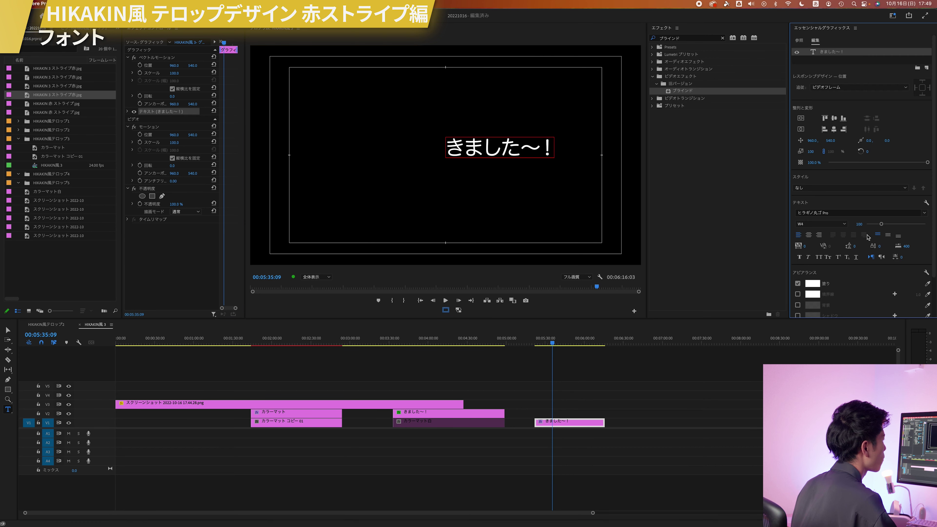
click(810, 235)
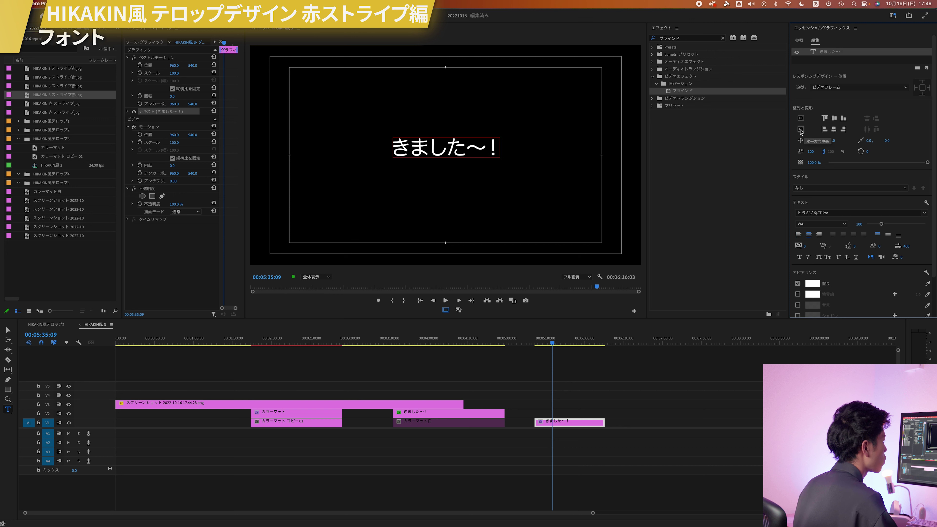
click(800, 119)
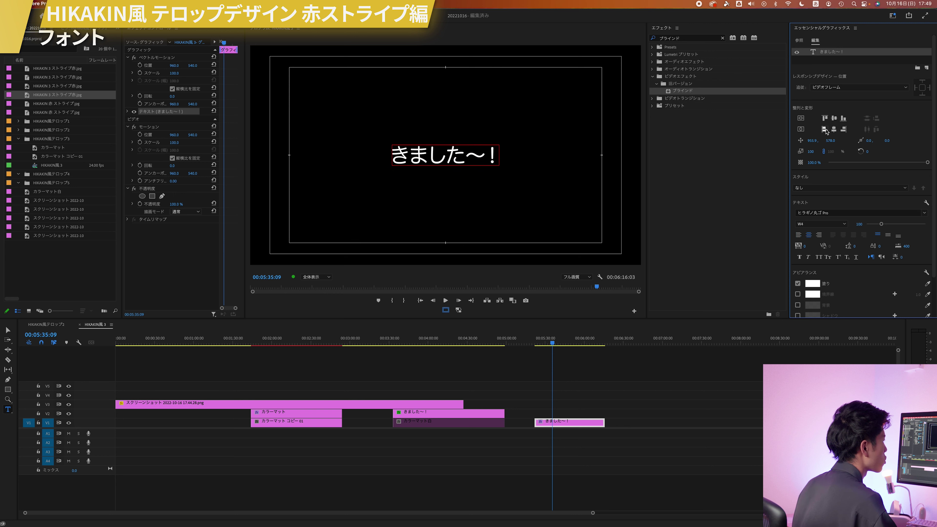
click(843, 119)
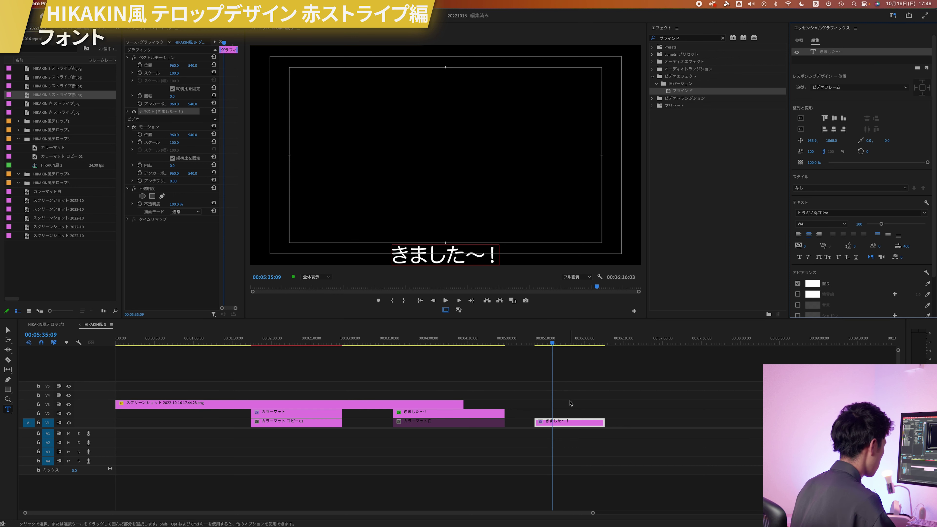
- Enlarge the きました〜！ title to 152%, then to 204% scale
key(v)
drag(446, 245, 447, 228)
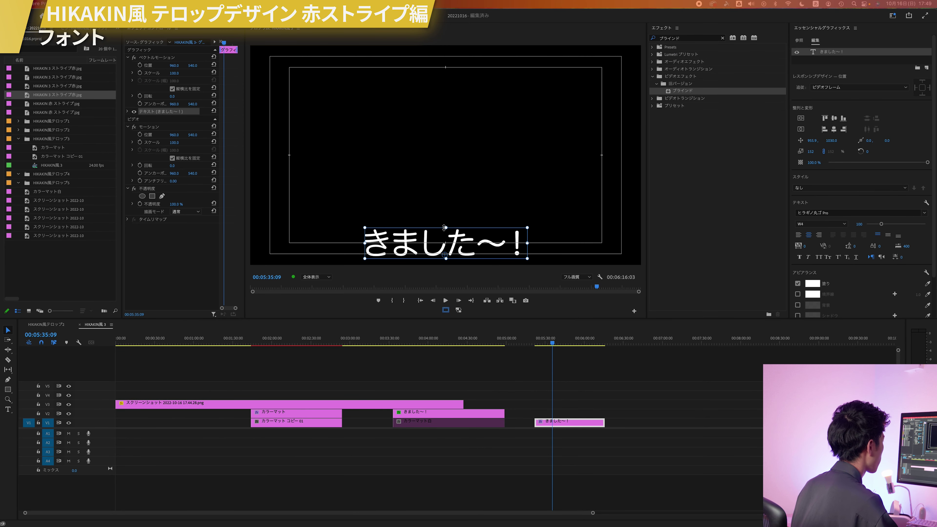
mouse_move(444, 228)
mouse_down()
mouse_move(447, 218)
mouse_move(443, 236)
mouse_move(447, 218)
mouse_up()
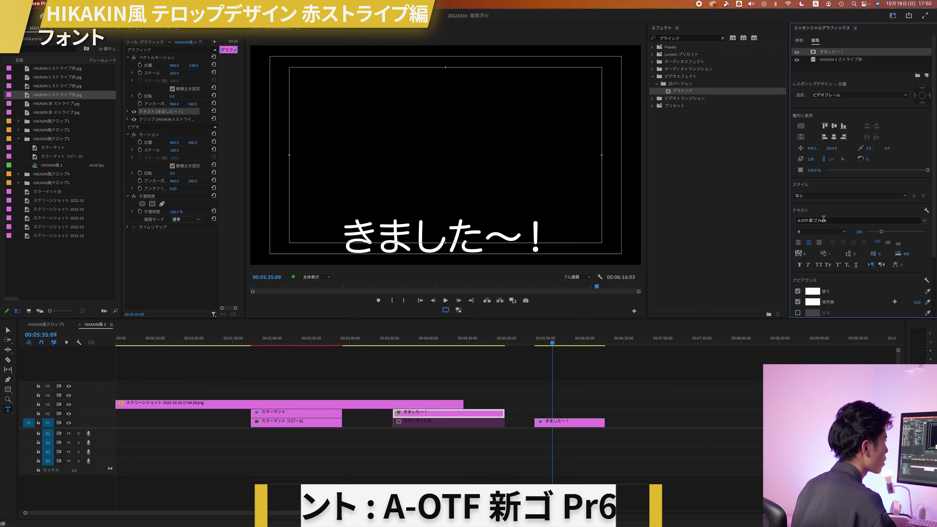
- Set the title to A-OTF 新ゴ Pr6N, trying EL and H weights before settling on B
click(824, 219)
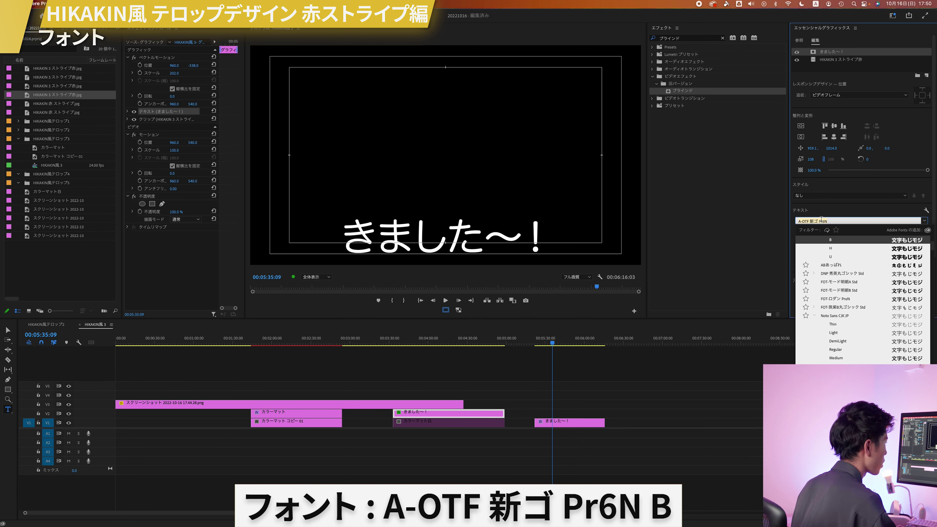
click(574, 342)
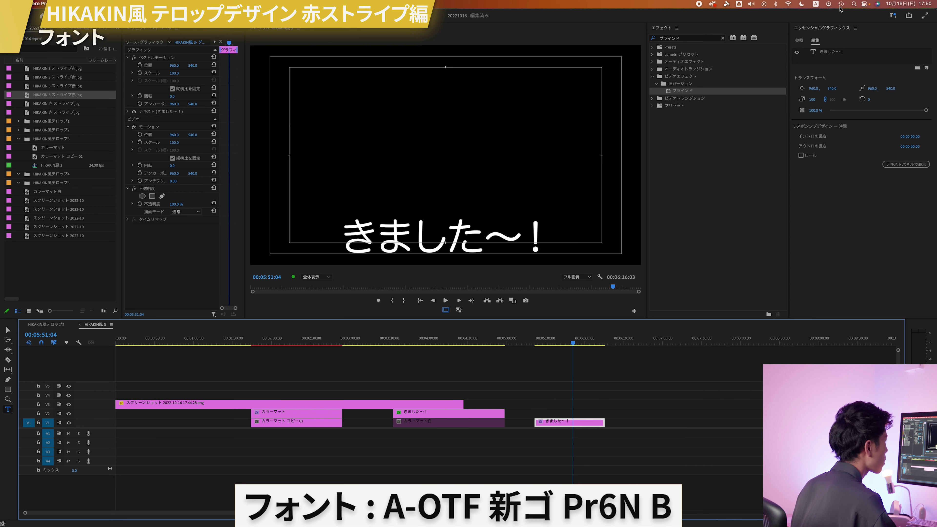
click(833, 52)
click(838, 213)
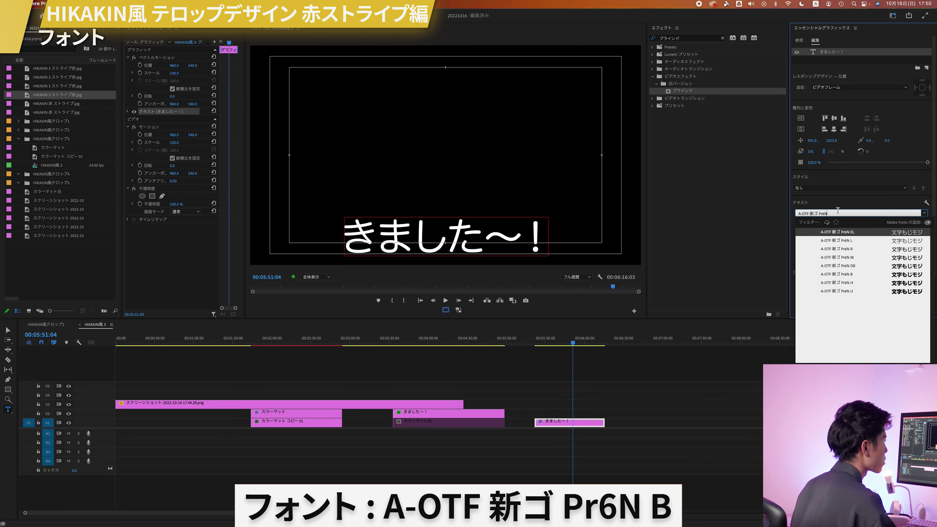
click(838, 233)
click(833, 226)
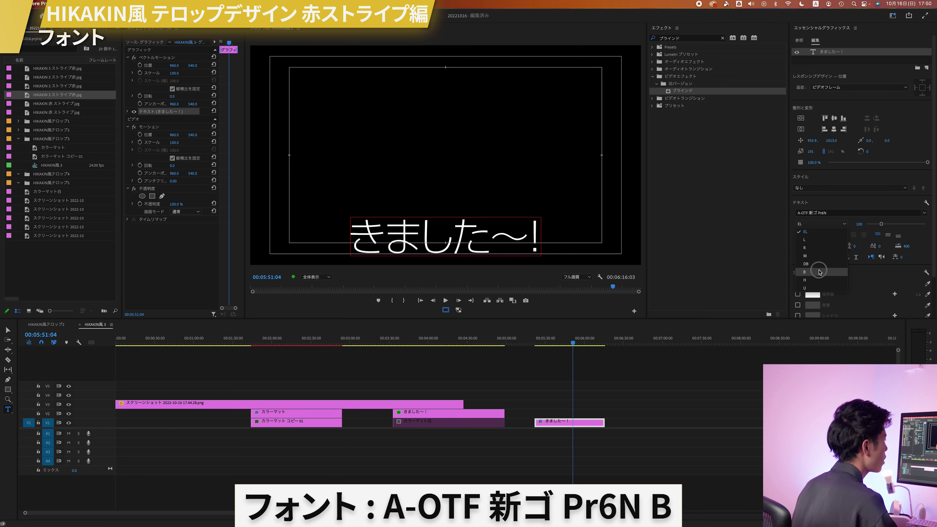
click(820, 273)
click(820, 224)
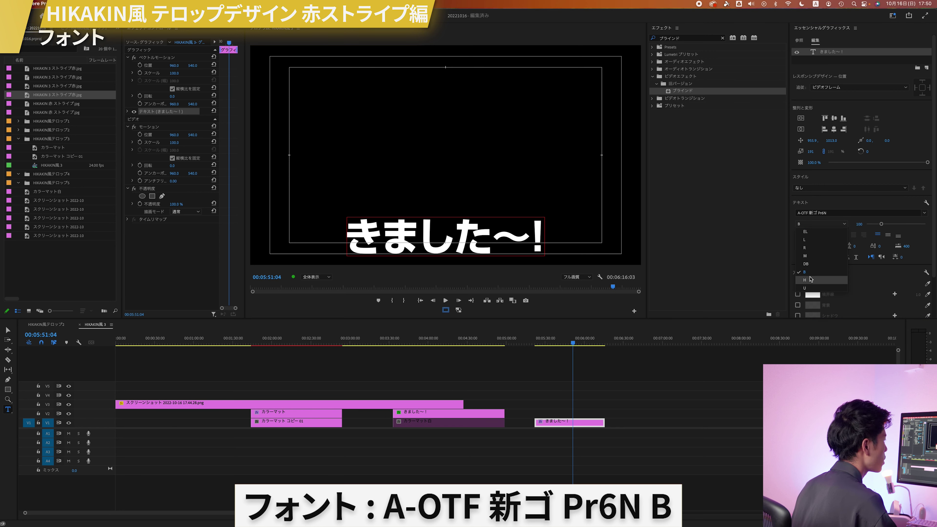
click(811, 282)
click(824, 226)
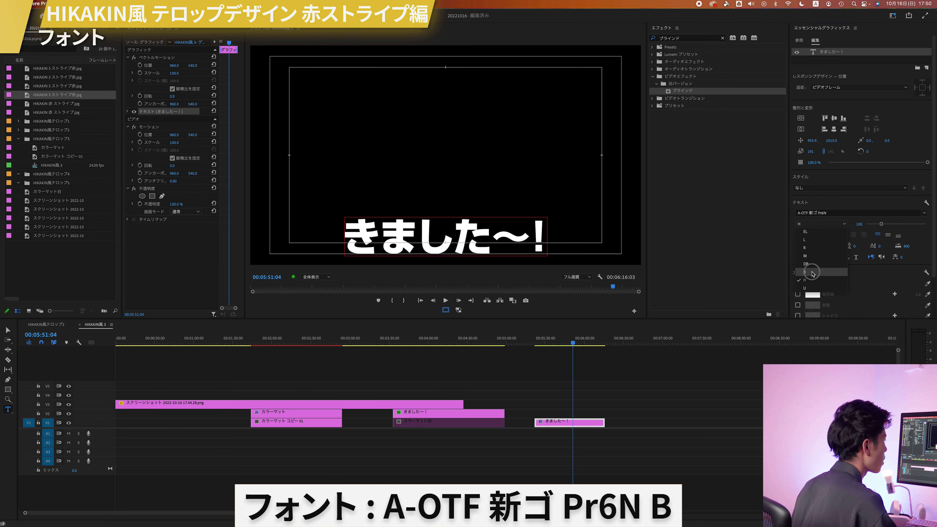
click(819, 273)
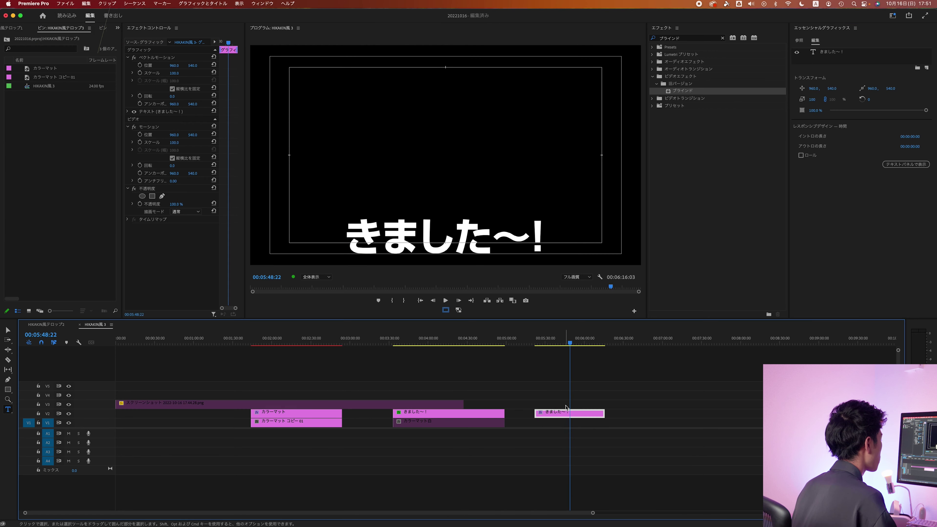
- Move the きました〜！ title clip up to track V3
click(295, 343)
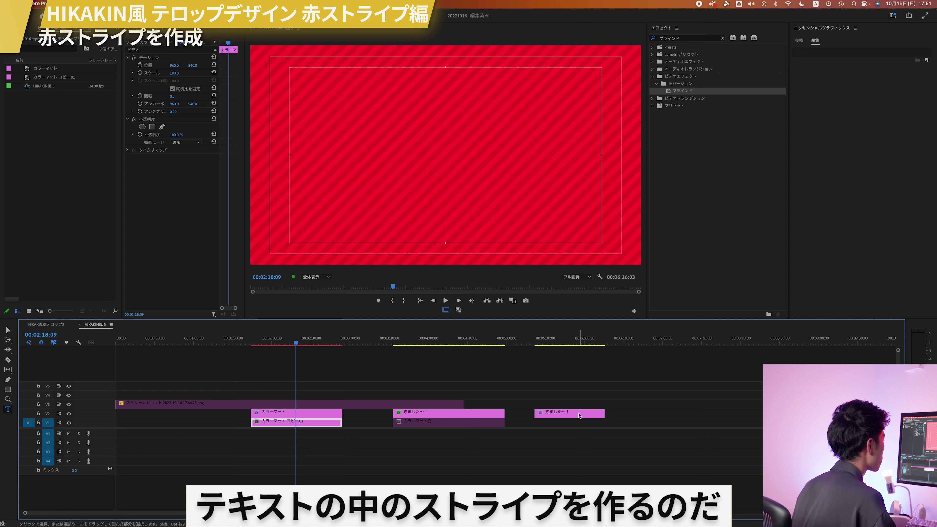
click(564, 345)
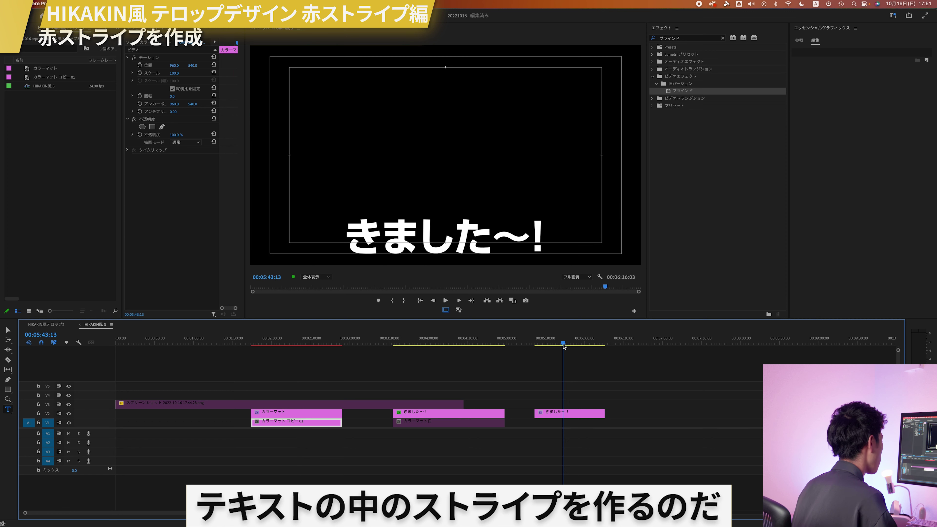
click(553, 413)
drag(553, 412, 553, 404)
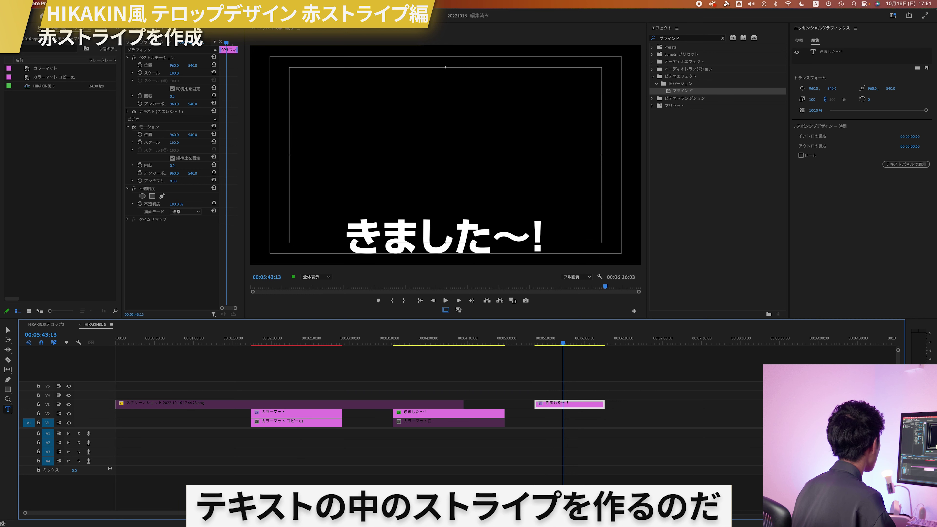
- Create a new 1920×1080 colour matte named 1
click(61, 4)
mouse_move(73, 30)
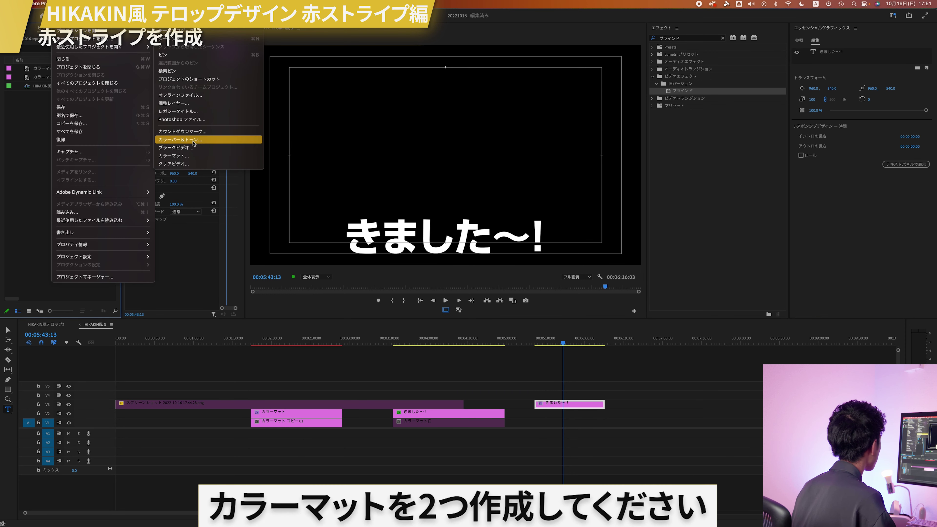
click(191, 156)
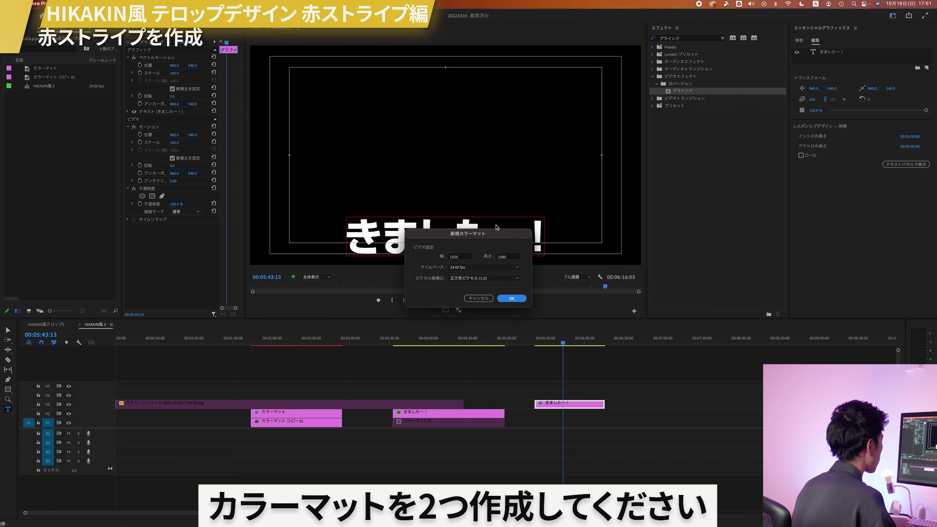
click(504, 299)
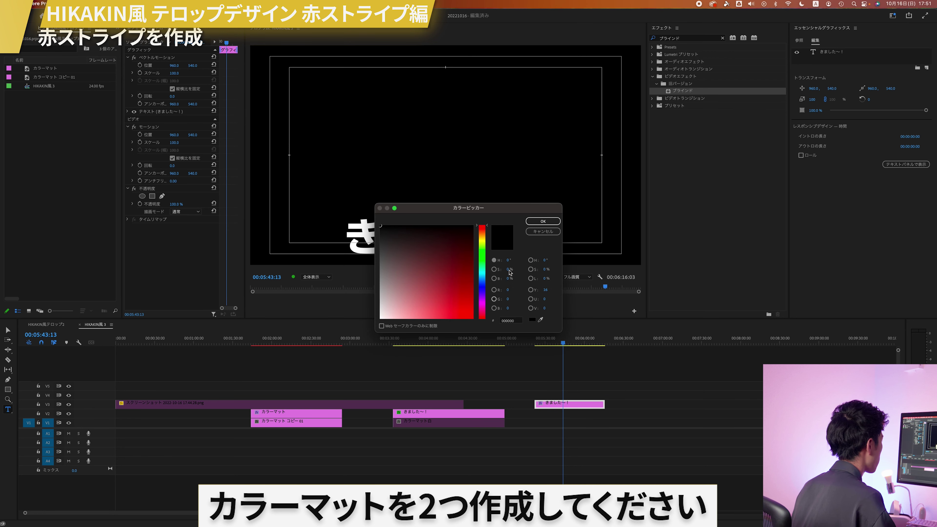
click(544, 222)
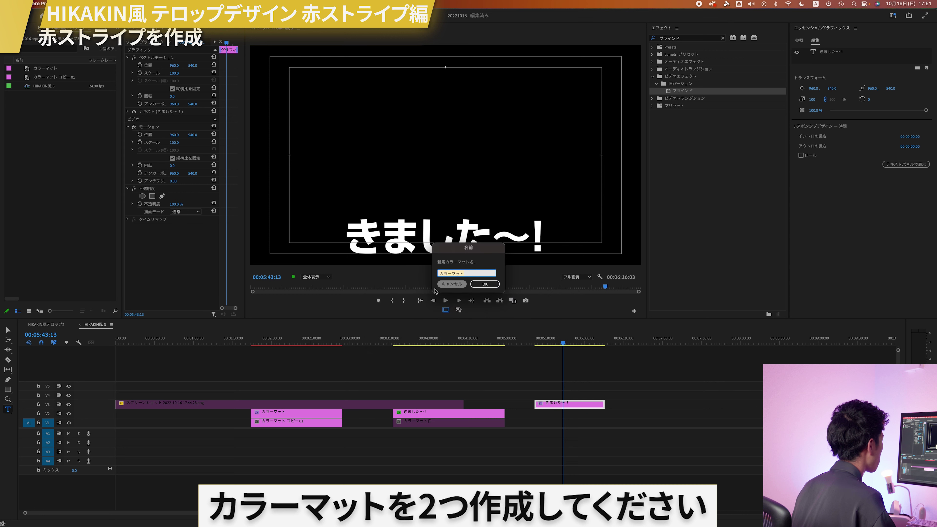
click(485, 285)
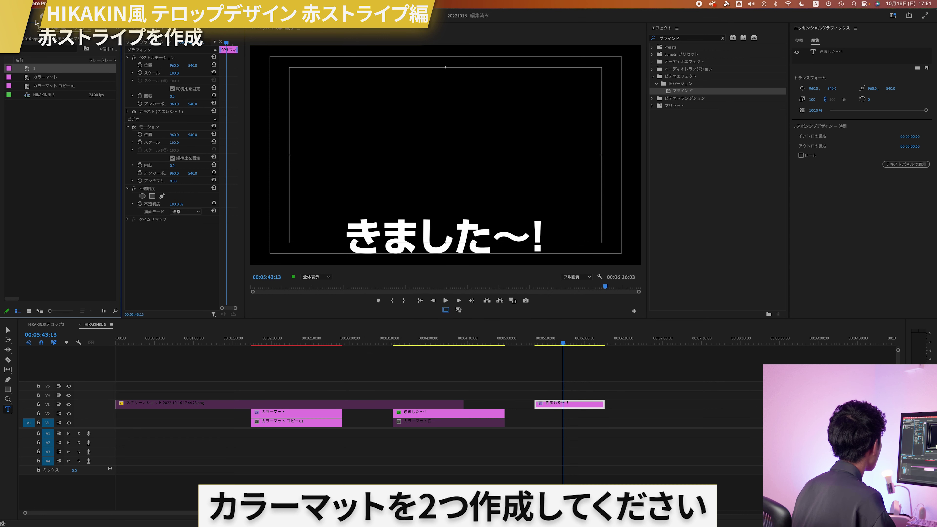
- Duplicate matte 1 in the Project panel and rename the copy to 2
right_click(50, 40)
click(27, 69)
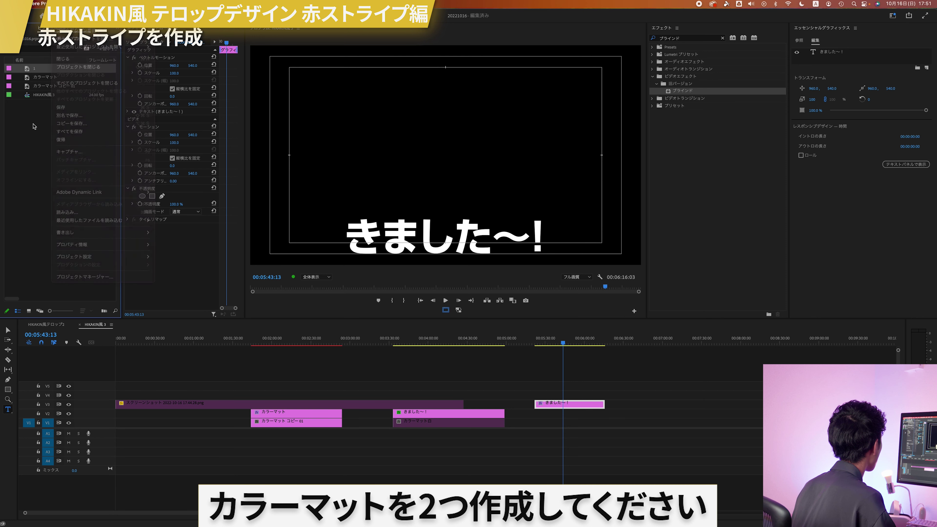
right_click(28, 69)
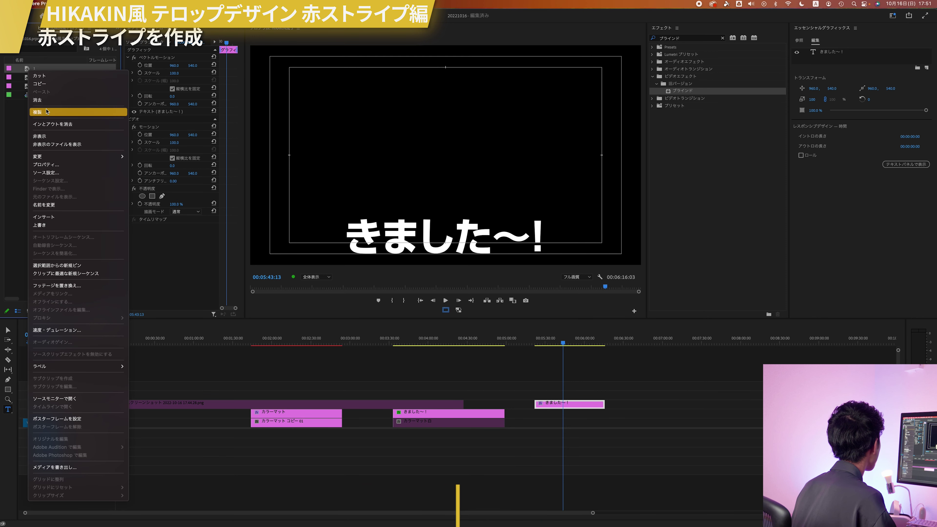
click(89, 111)
click(39, 76)
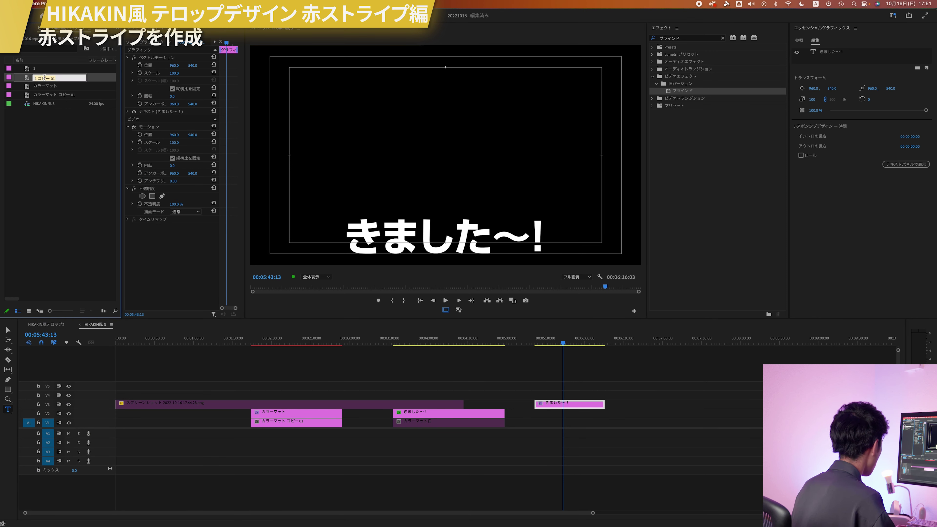
text(2)
key(Return)
click(36, 70)
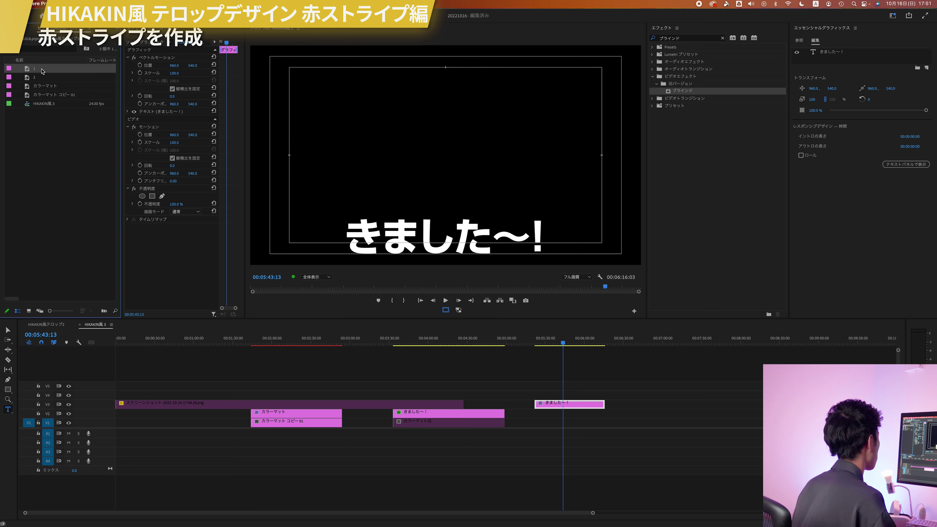
- Add mattes 1 and 2 to the sequence, stacking matte 2 above matte 1
shift+click(35, 77)
mouse_move(35, 77)
mouse_down()
mouse_move(325, 132)
mouse_move(554, 423)
mouse_move(539, 428)
mouse_move(627, 423)
mouse_up()
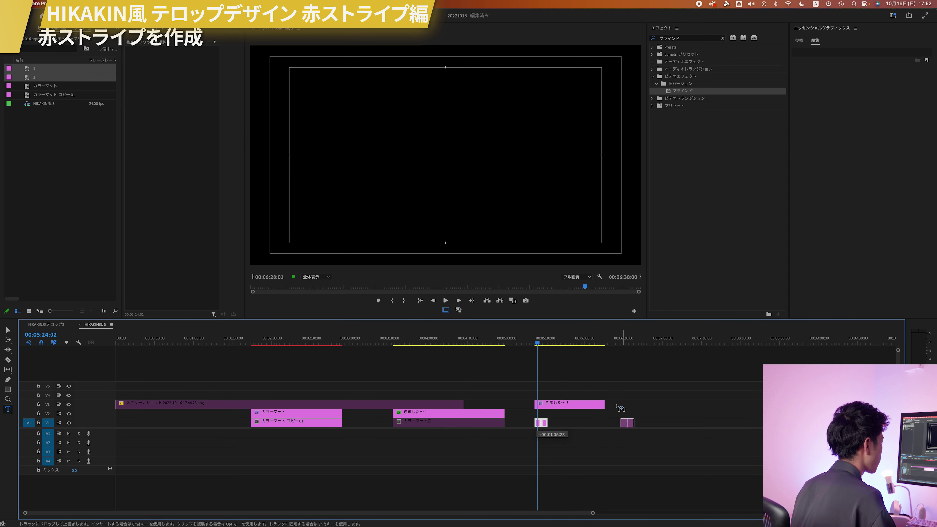
click(628, 340)
key(=)
key(=)
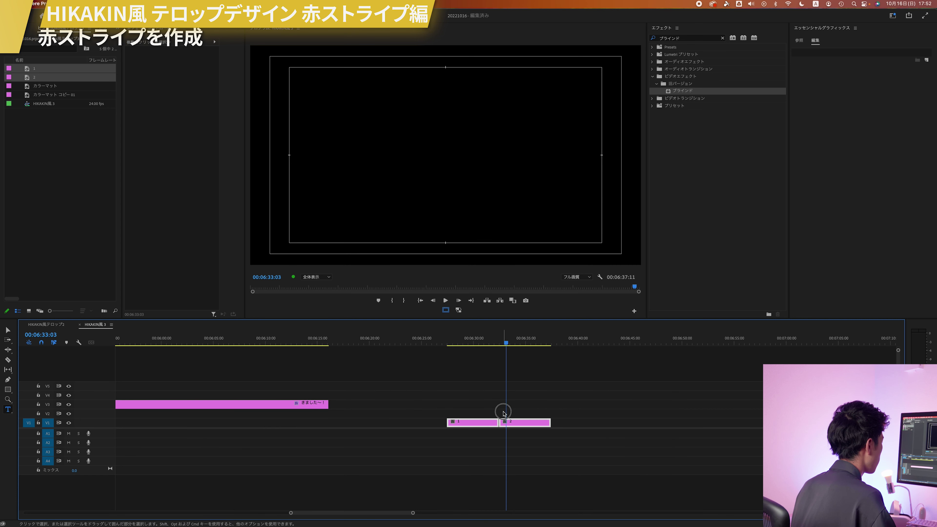
drag(487, 422, 473, 418)
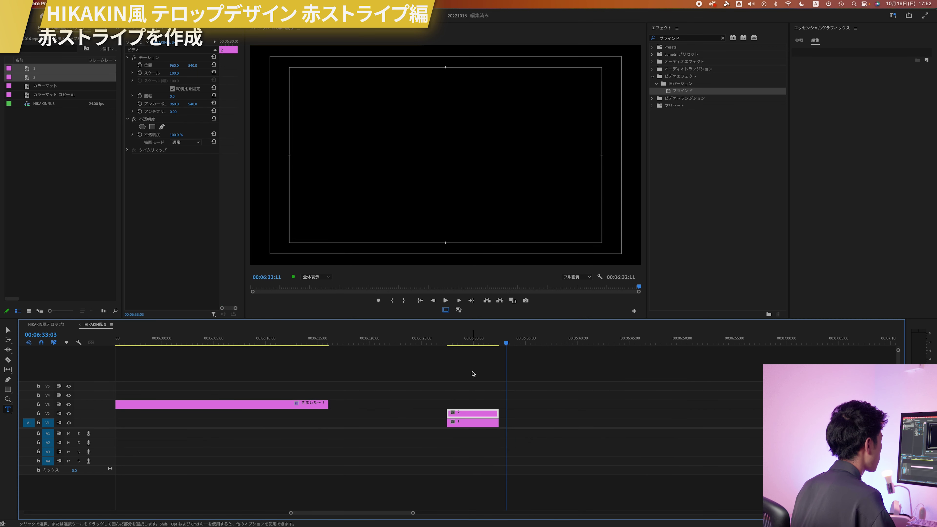
click(476, 422)
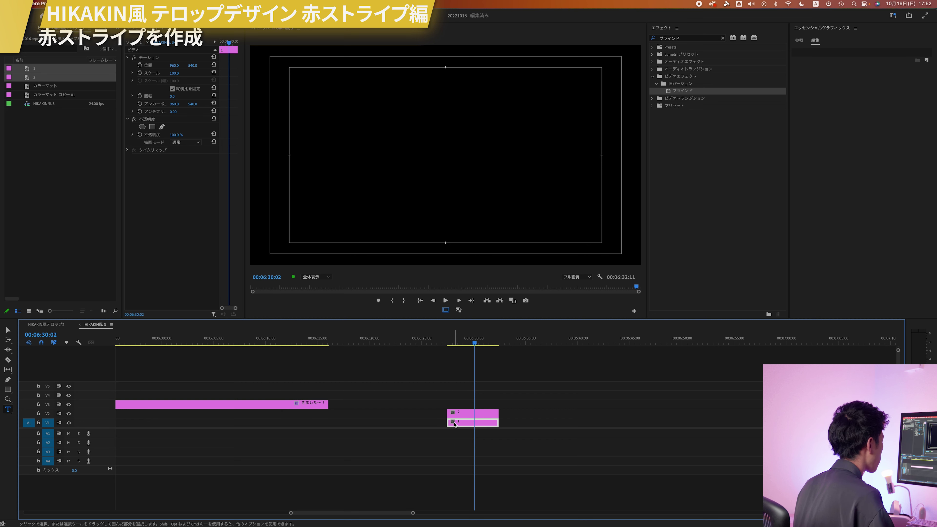
- Move the reference screenshot clip up to track V4
key(minus)
key(minus)
key(minus)
key(minus)
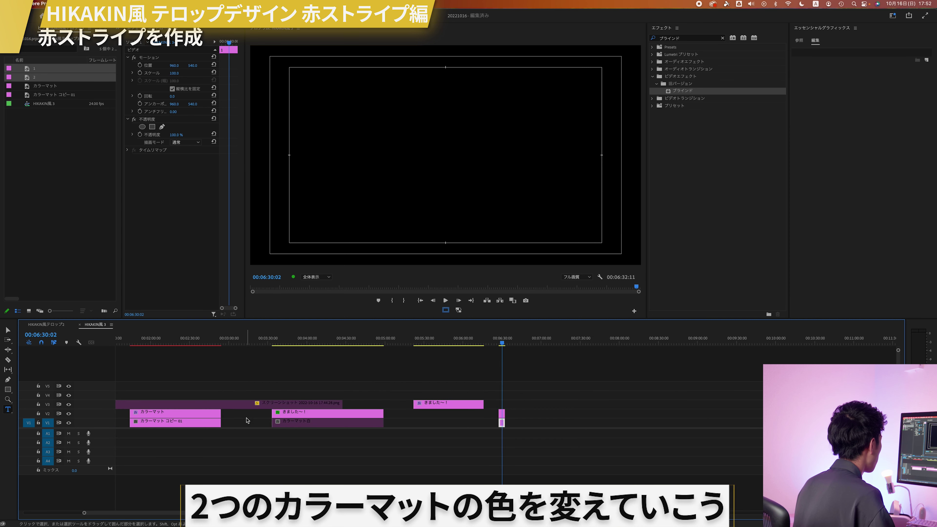
key(minus)
drag(293, 407, 444, 375)
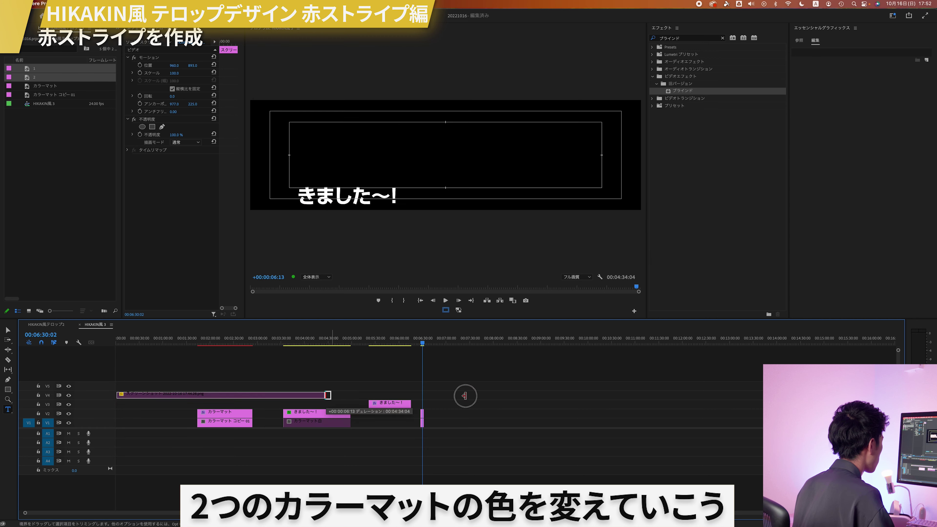
key(equal)
key(equal)
key(equal)
key(equal)
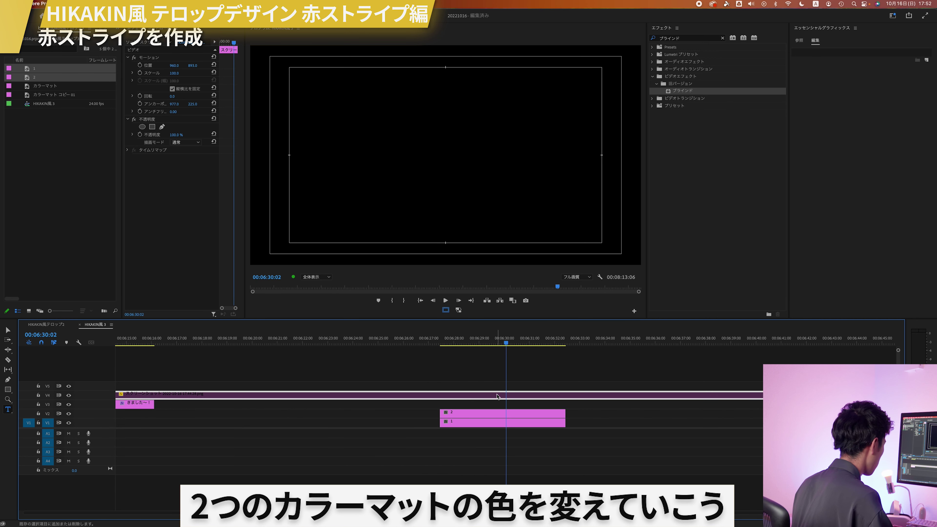
- Open the colour settings of matte 2 on the timeline
click(506, 421)
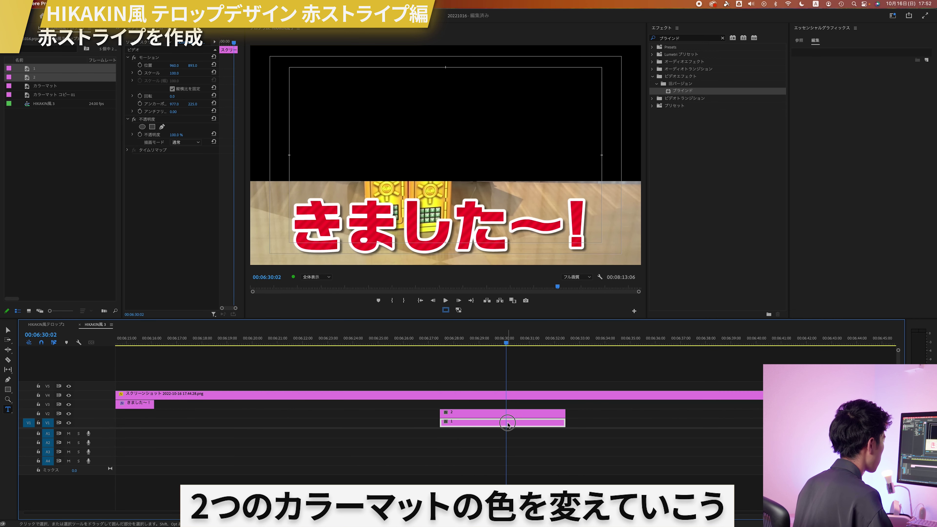
click(492, 414)
click(475, 423)
click(487, 415)
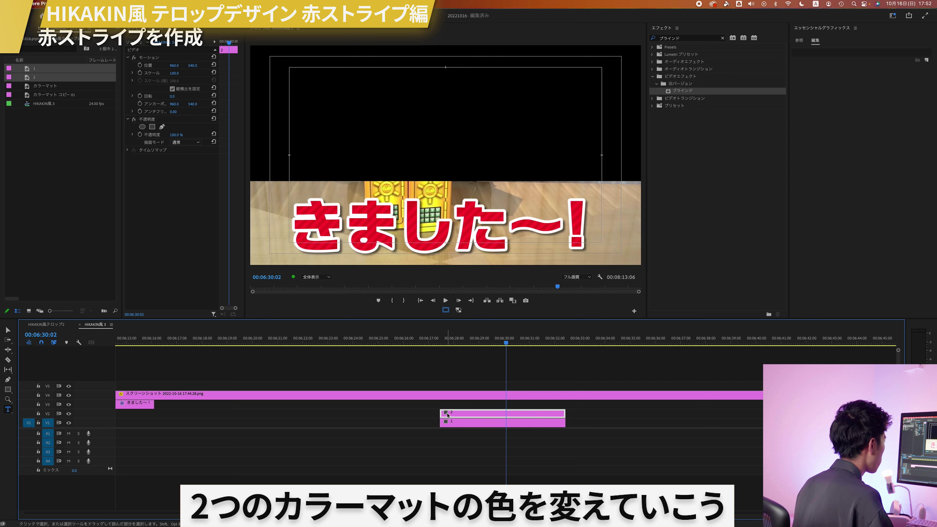
double_click(456, 414)
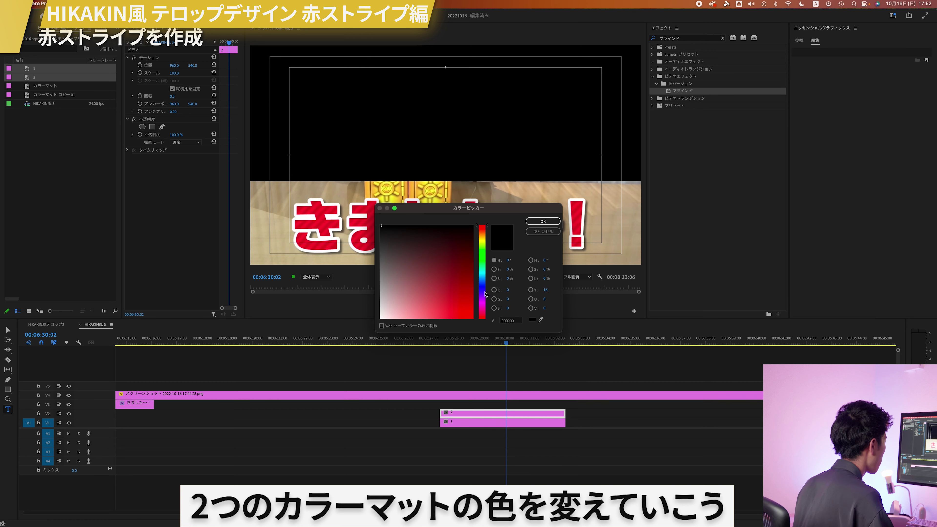
- Colour matte 2 a bright red sampled from the reference caption text
drag(476, 208, 341, 240)
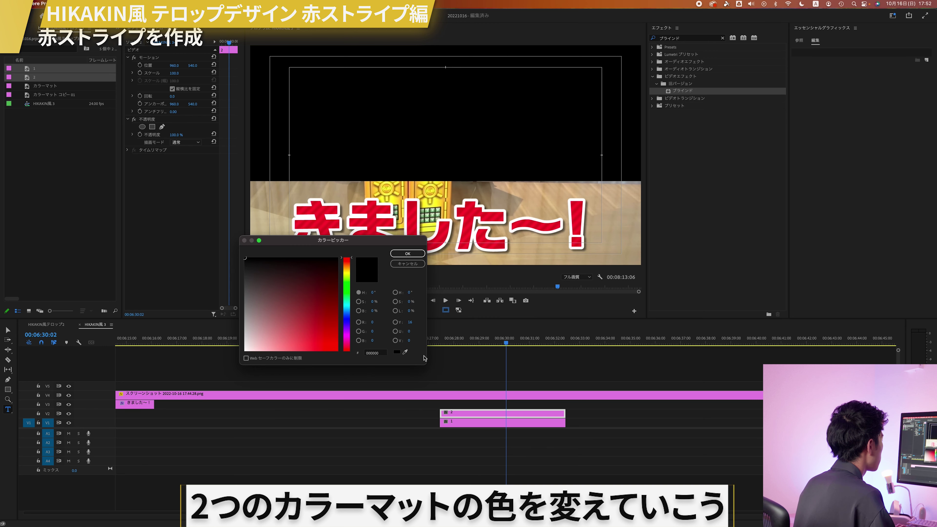
click(406, 353)
click(470, 209)
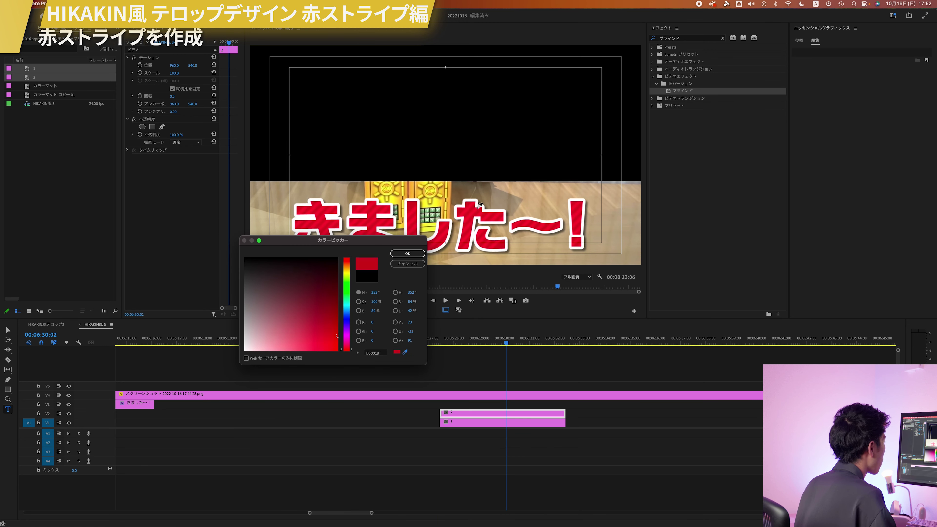
click(472, 213)
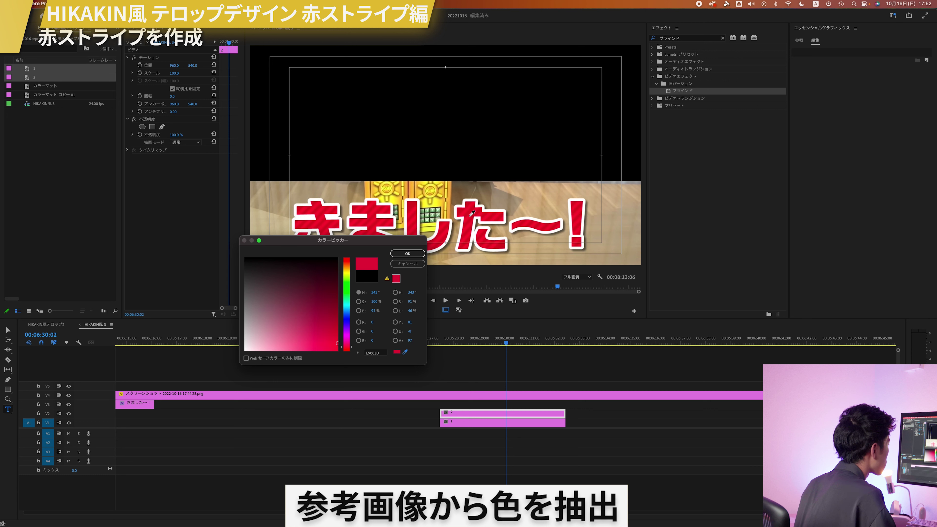
click(407, 253)
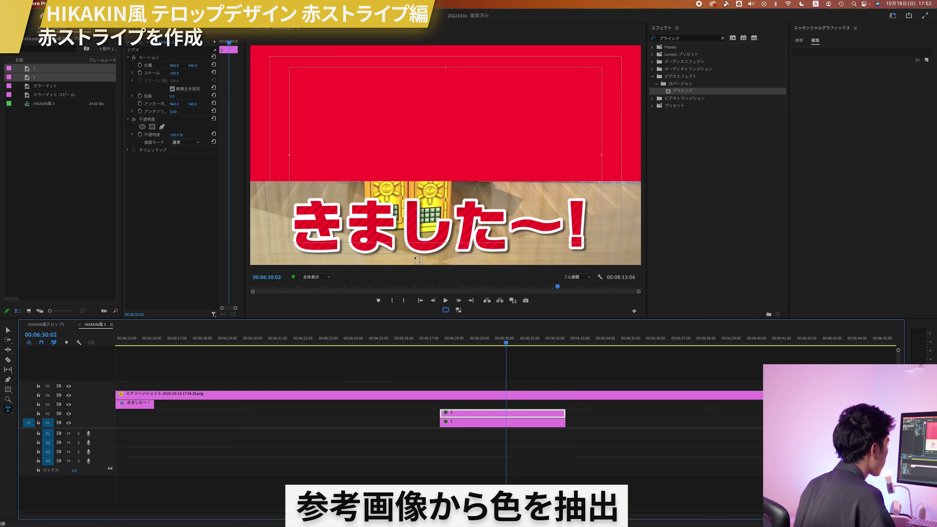
- Colour matte 1 a darker red sampled from the caption text
click(470, 426)
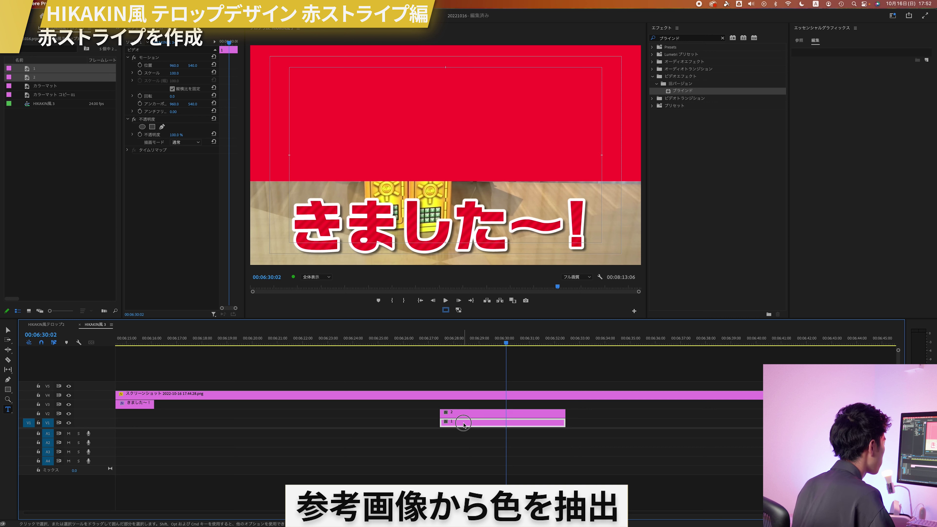
double_click(464, 425)
drag(357, 245, 462, 277)
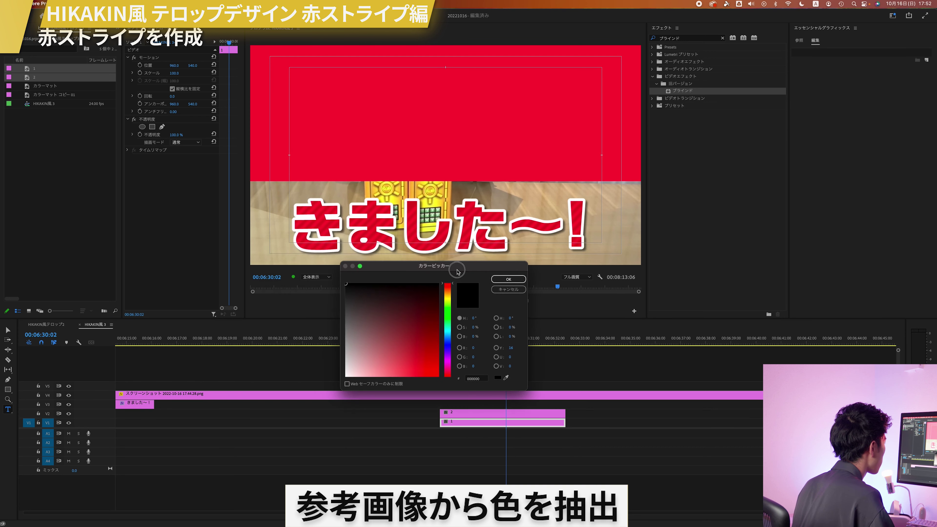
click(511, 385)
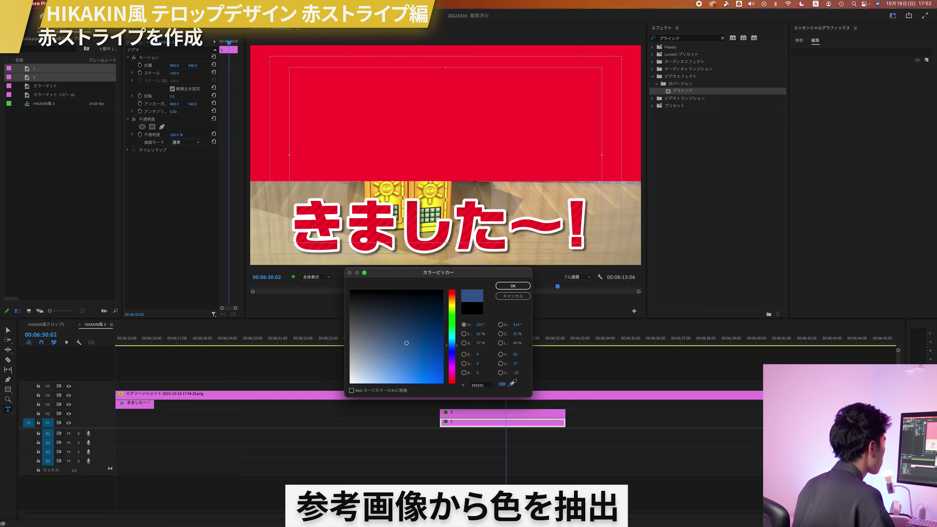
click(443, 222)
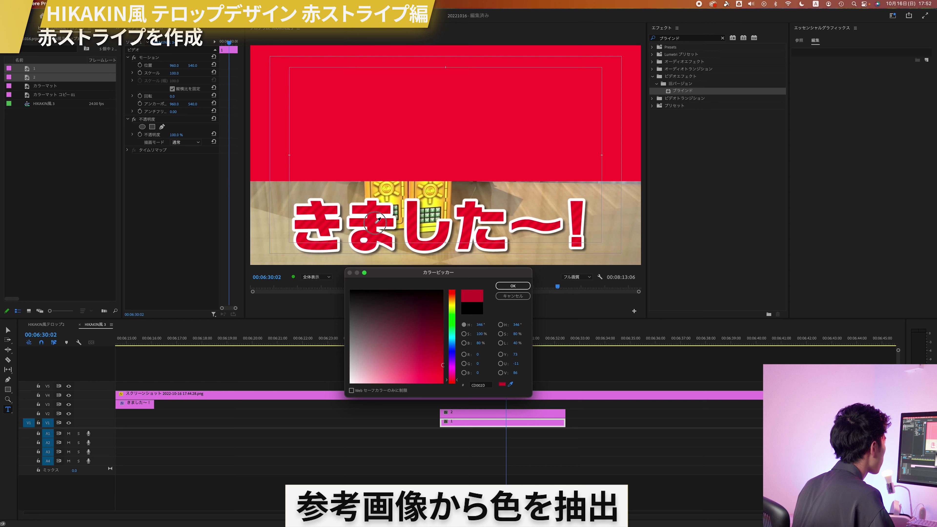
click(513, 287)
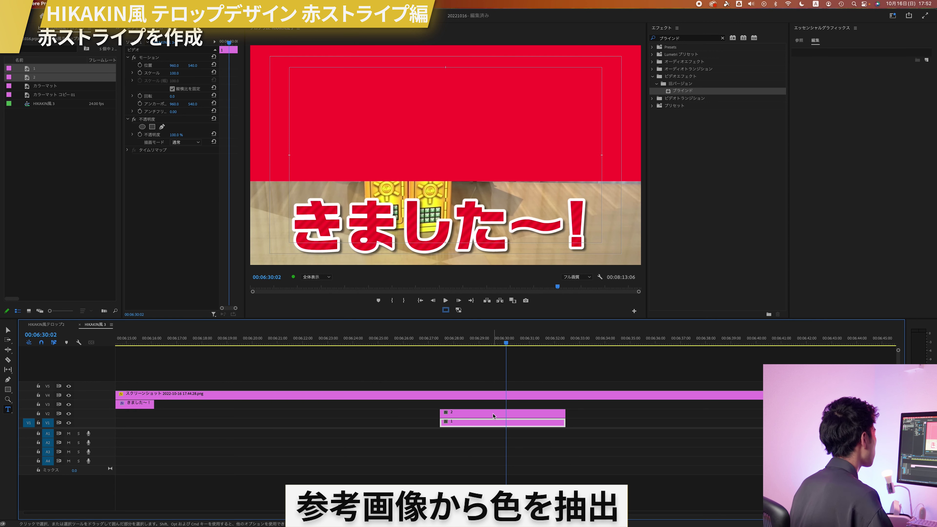
- Toggle matte 2 off and on to compare the two reds
click(504, 415)
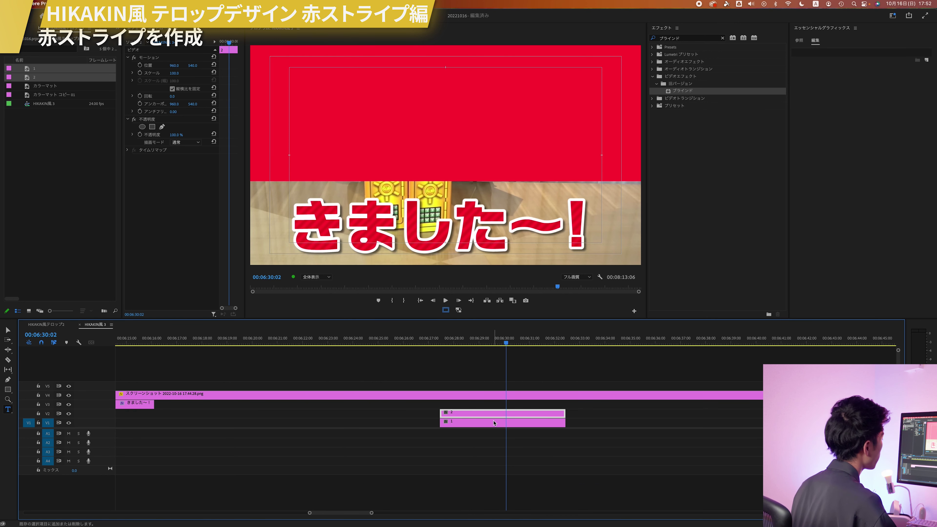
key(super+shift+e)
key(super+shift+e)
key(super+shift+e)
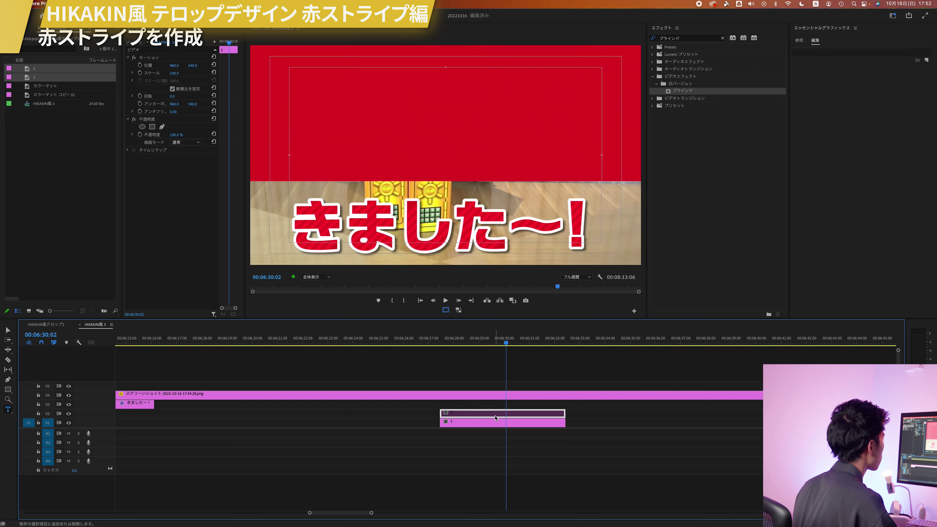
key(super+shift+e)
key(super+shift+e)
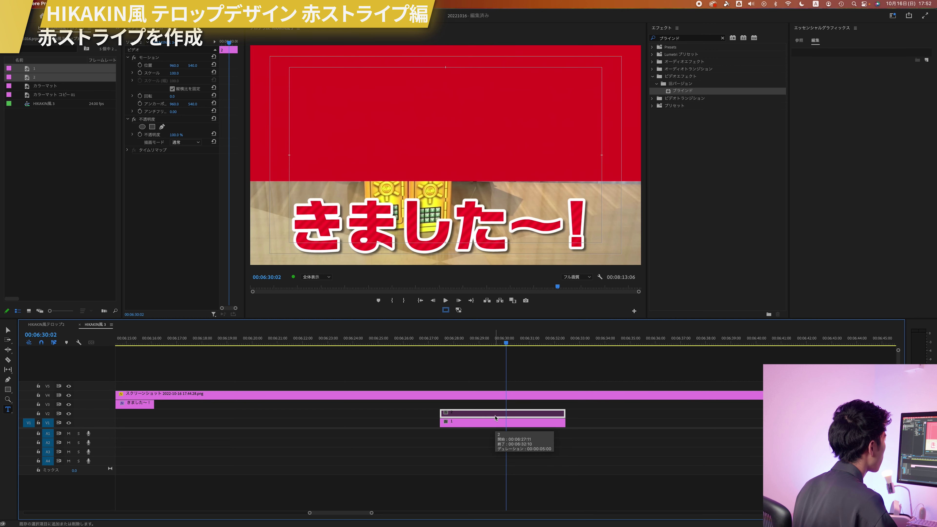
key(super+shift+e)
key(super+shift+e)
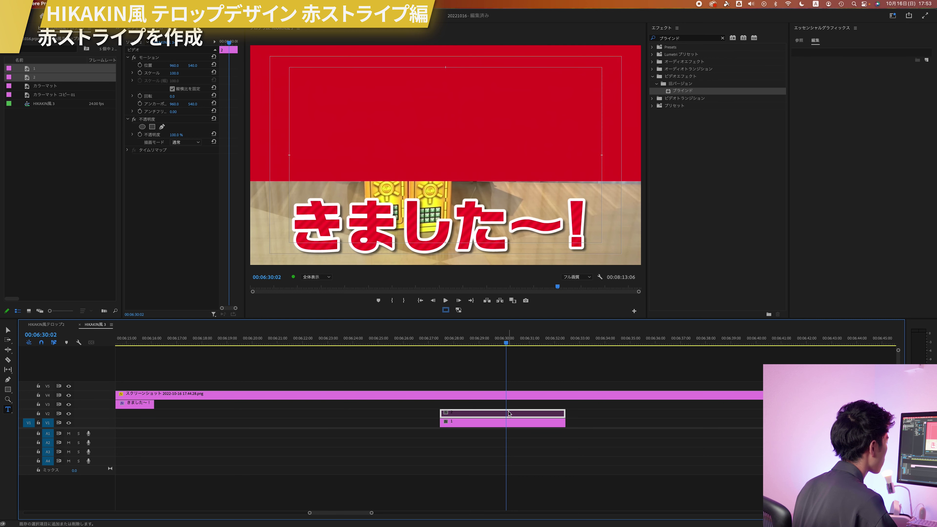
key(super+shift+e)
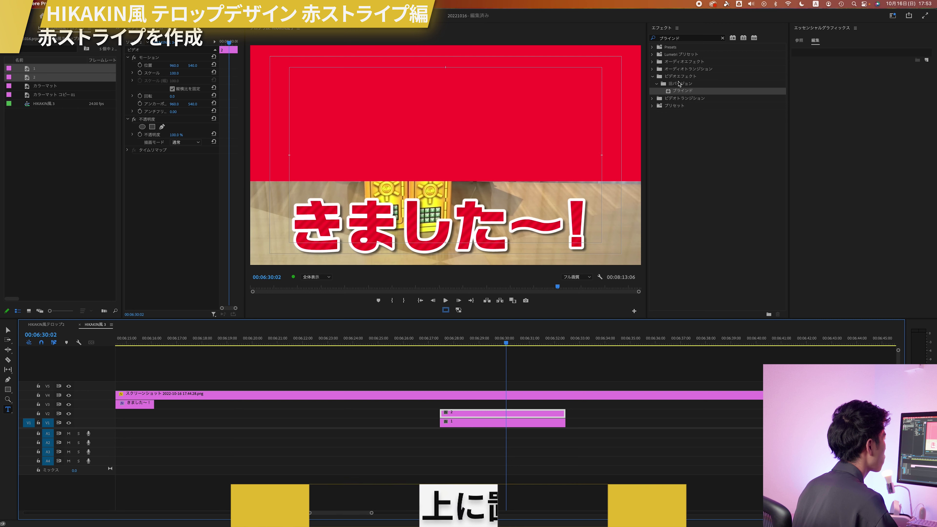
- Apply the ブラインド (Blinds) effect to upper matte 2
drag(681, 90, 481, 414)
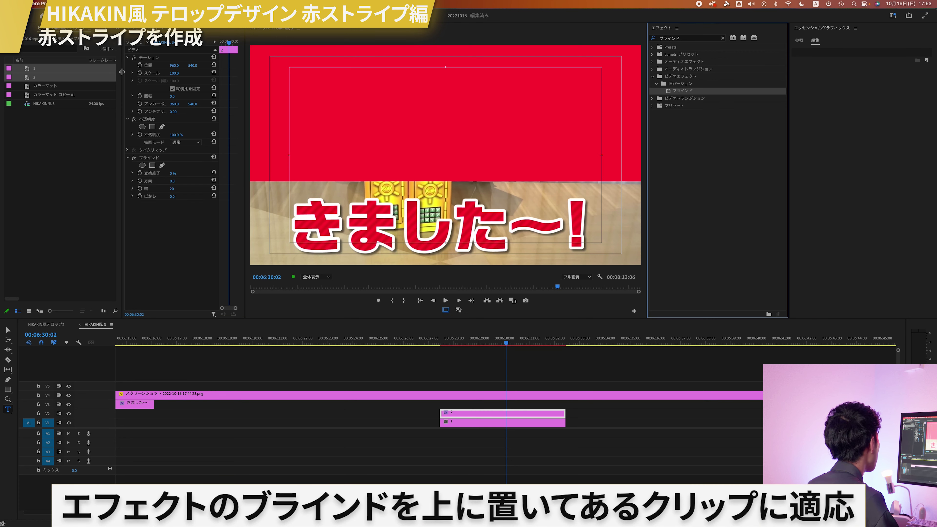
drag(122, 72, 91, 71)
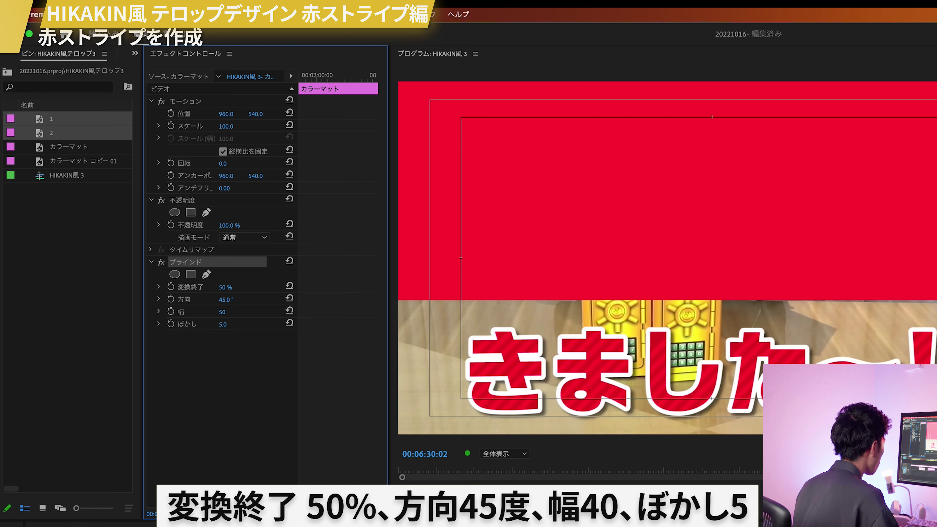
- Paste a preset Blinds effect onto the matte and delete the original one
key(ctrl+shift+a)
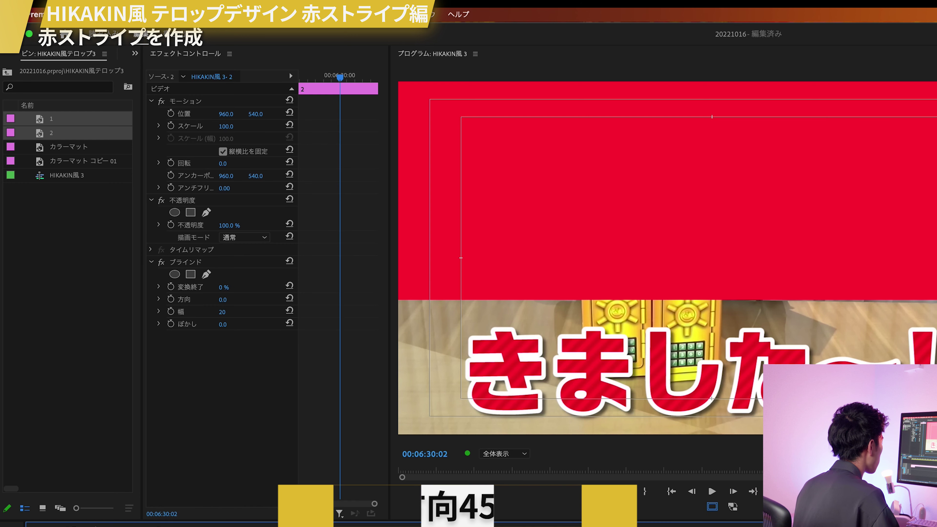
click(181, 263)
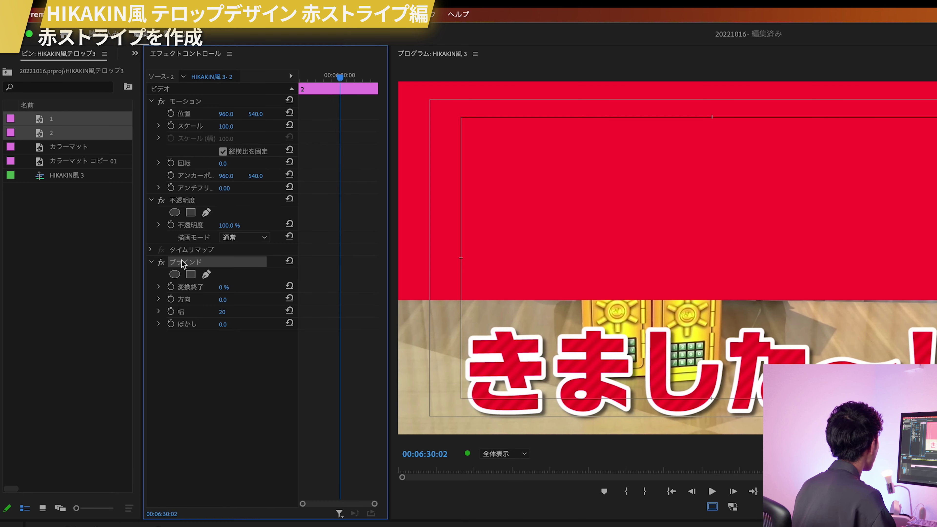
key(ctrl+v)
click(185, 265)
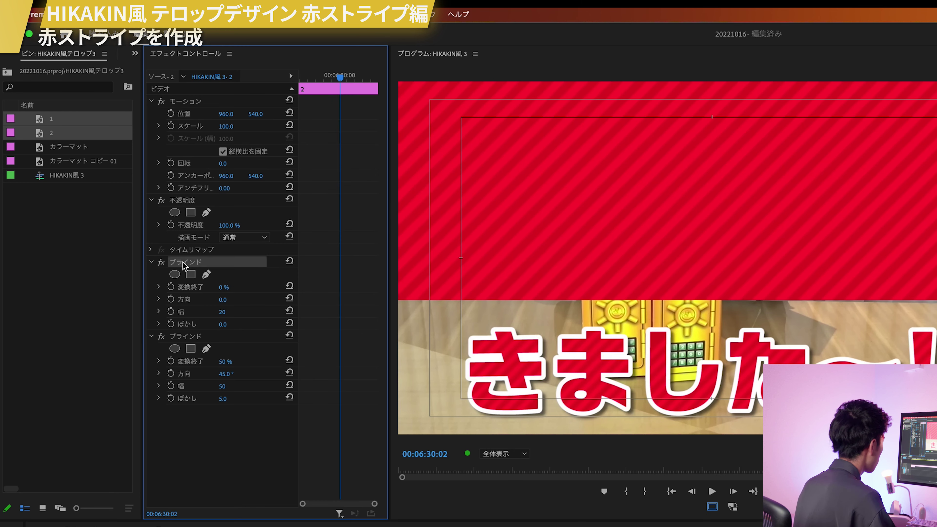
key(Delete)
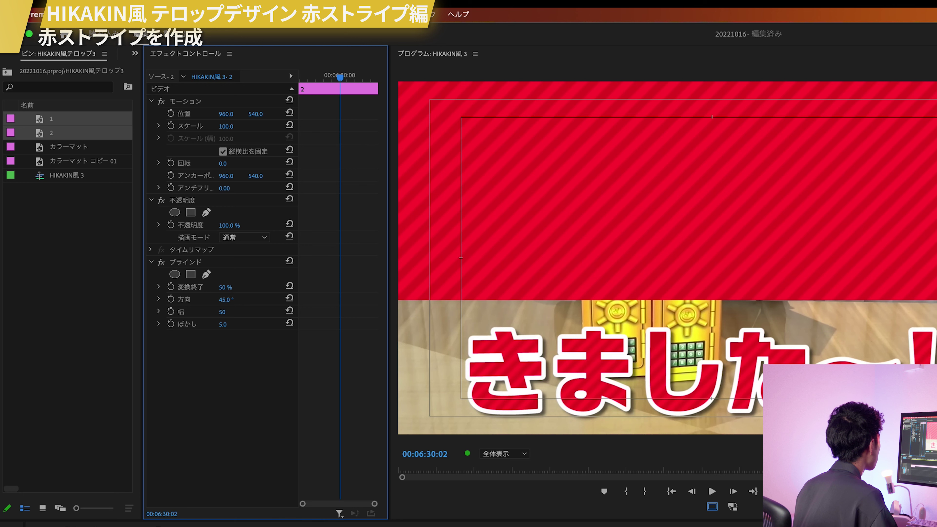
- Set Blinds completion 50%, direction 45°, width 40 and feather 5.0
mouse_move(225, 288)
mouse_down()
mouse_move(260, 294)
mouse_move(242, 312)
mouse_move(240, 300)
mouse_up()
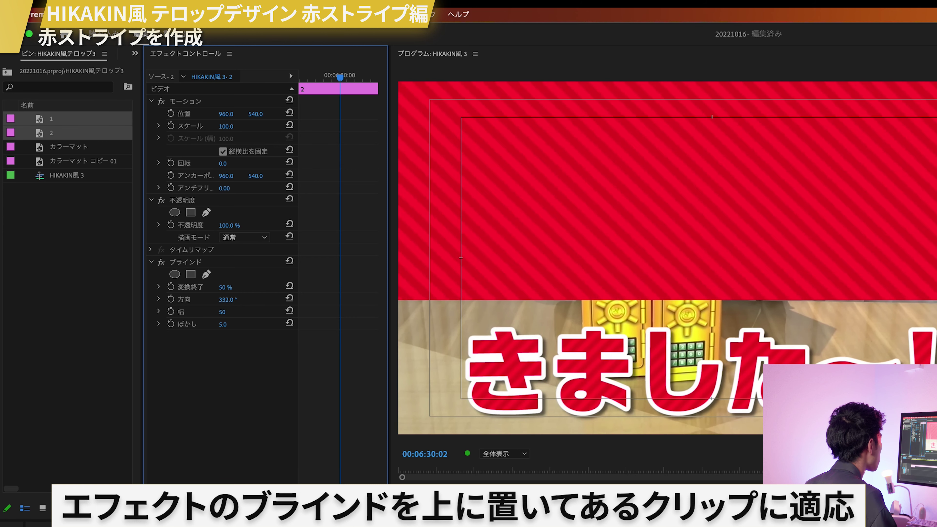
drag(225, 300, 236, 300)
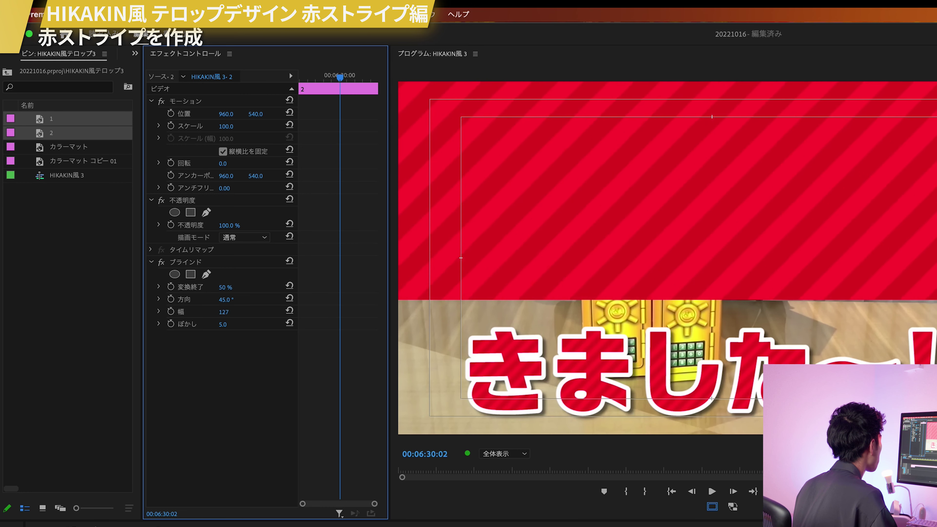
mouse_move(222, 312)
mouse_down()
mouse_move(211, 312)
mouse_move(233, 312)
mouse_move(206, 312)
mouse_move(286, 312)
mouse_move(233, 312)
mouse_up()
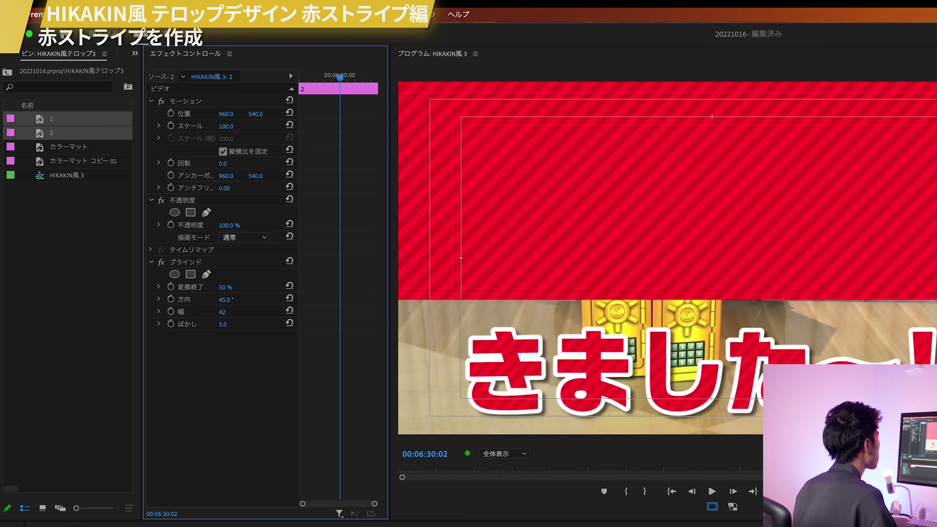
click(229, 312)
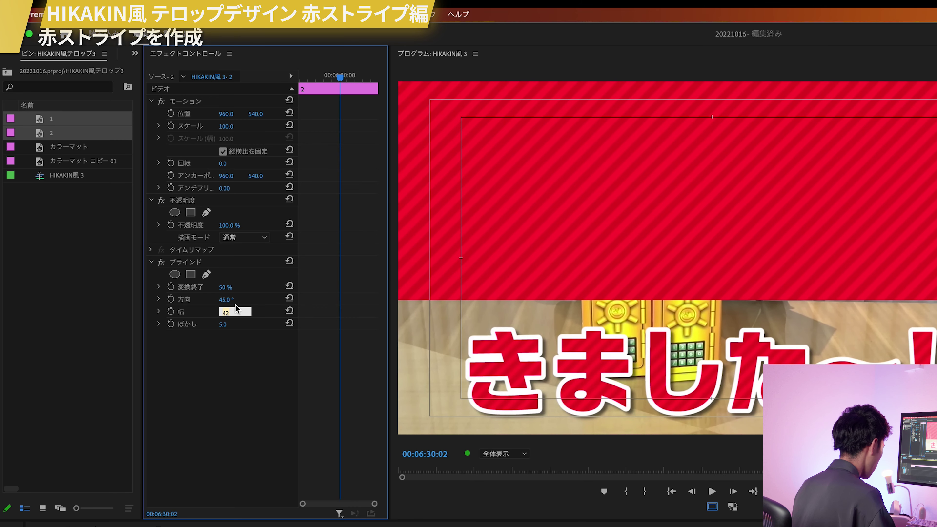
text(0)
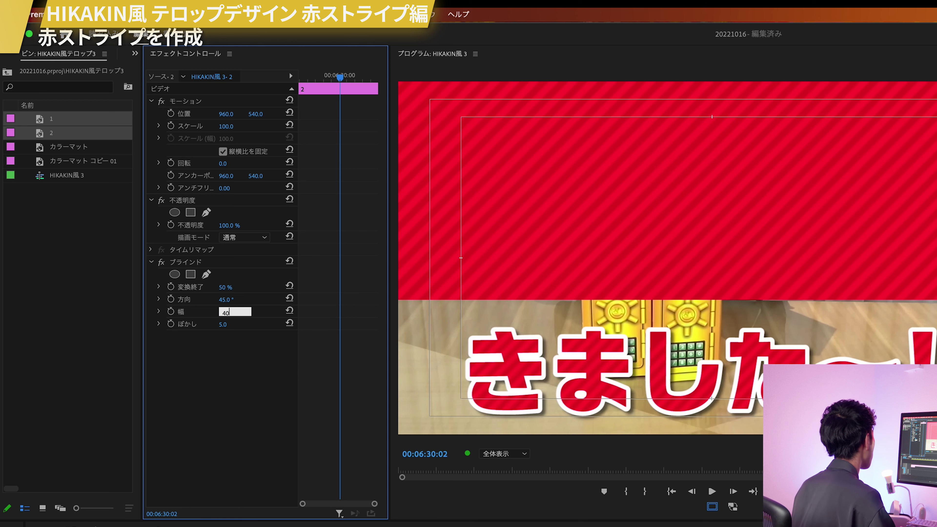
key(Return)
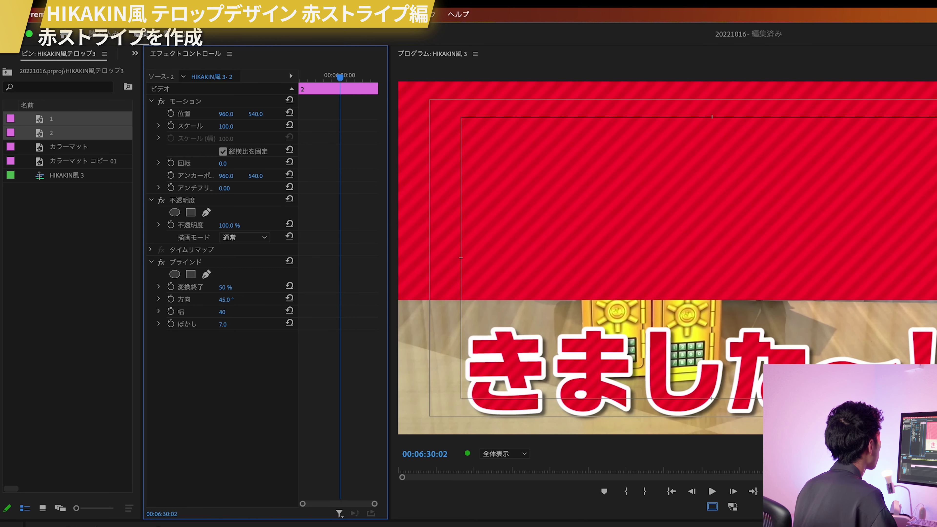
click(235, 325)
text(5)
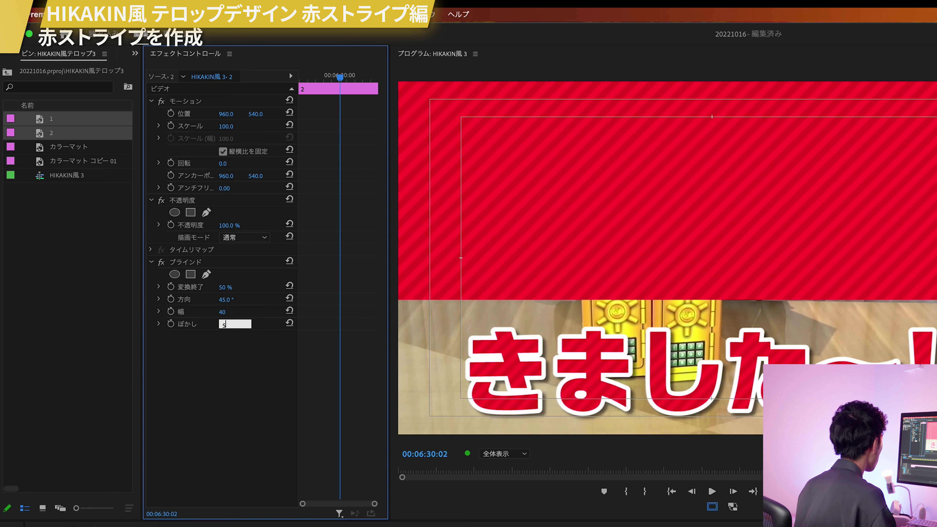
key(Return)
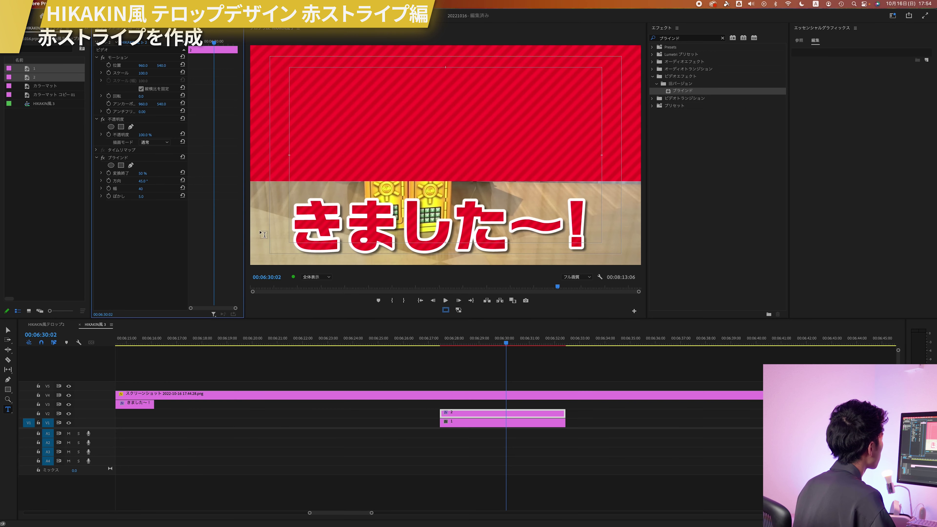
- Disable the V4 screenshot clip so only the red stripes show
click(477, 408)
click(544, 397)
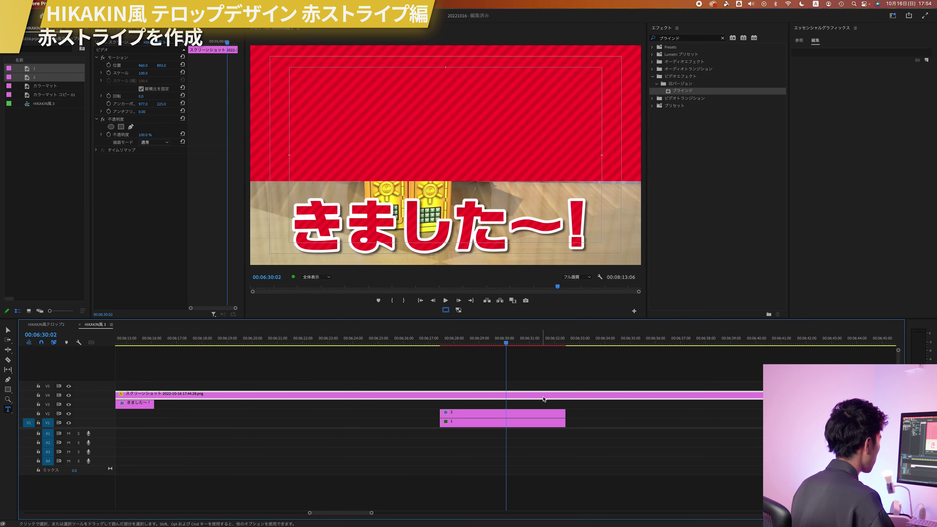
key(shift+super+e)
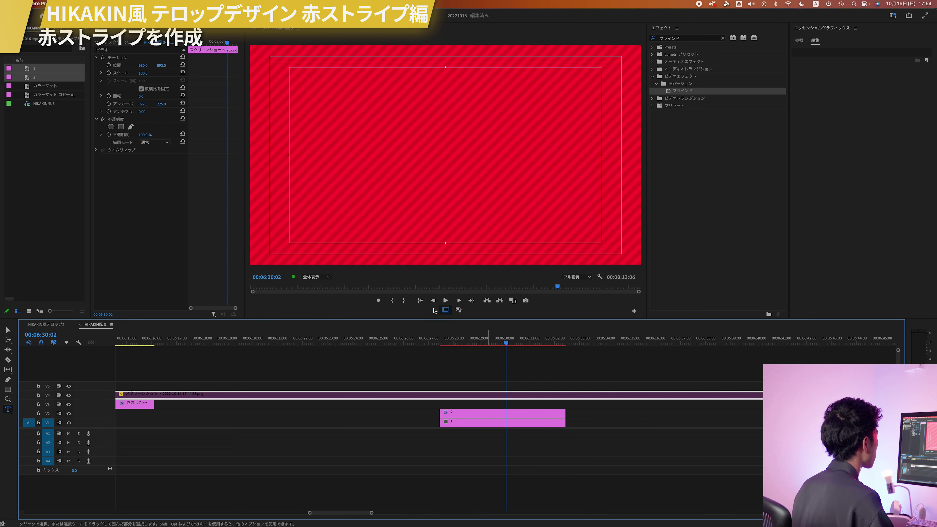
- Turn off the safe margin guides and confirm the Button Editor layout
click(441, 310)
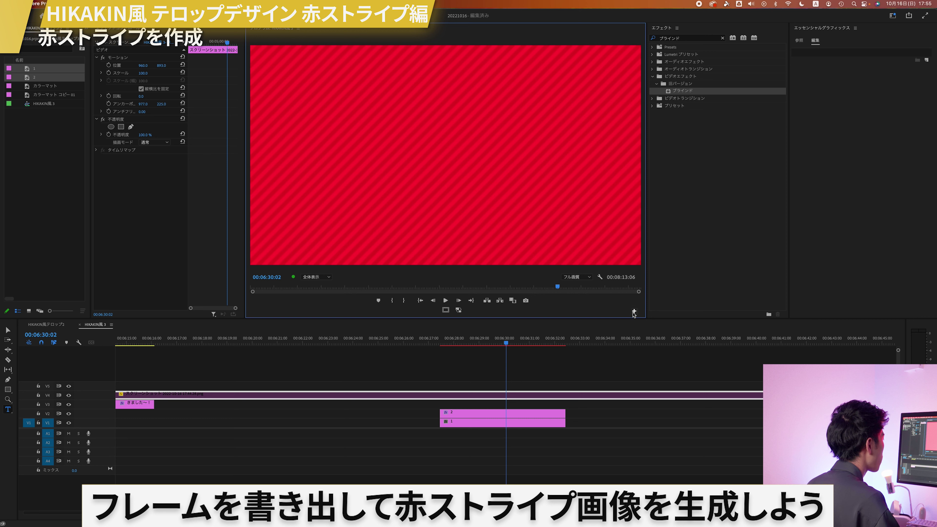
click(634, 312)
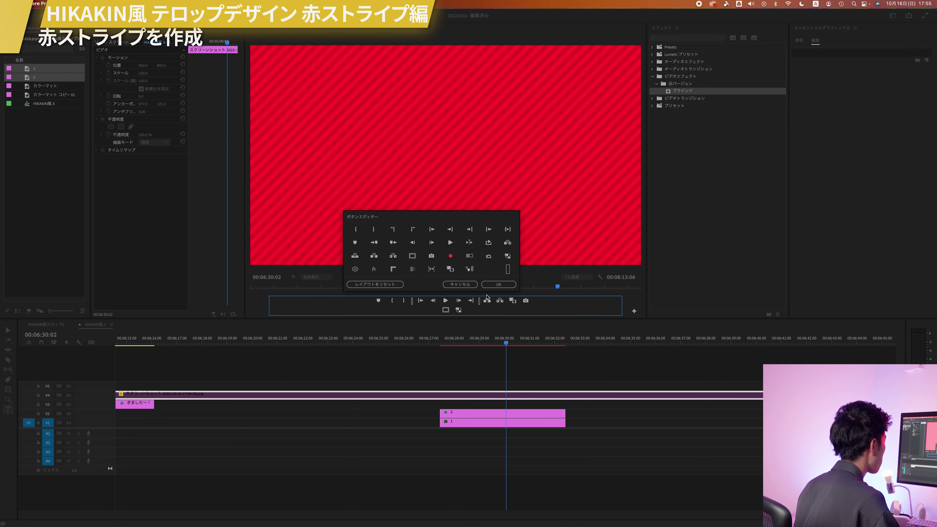
click(498, 285)
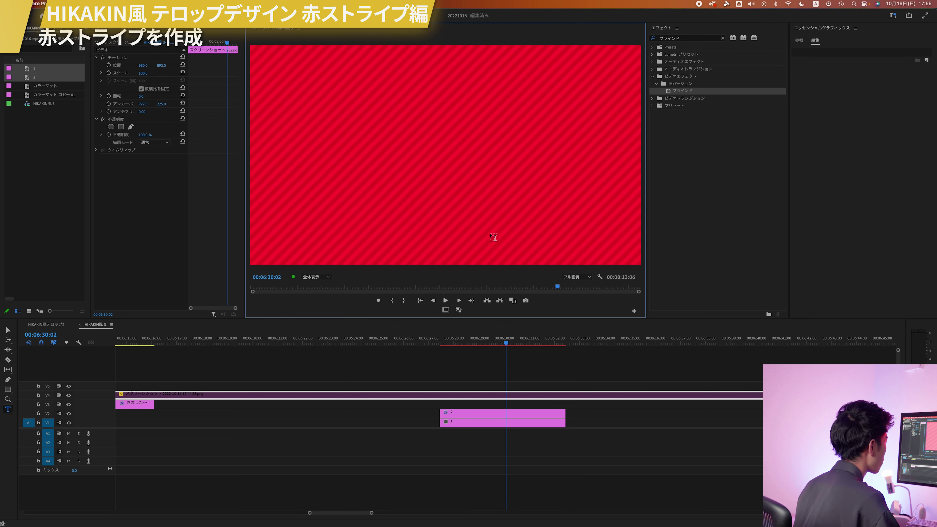
- Export the current frame as a JPEG named 赤ストライプ 動画用
click(525, 302)
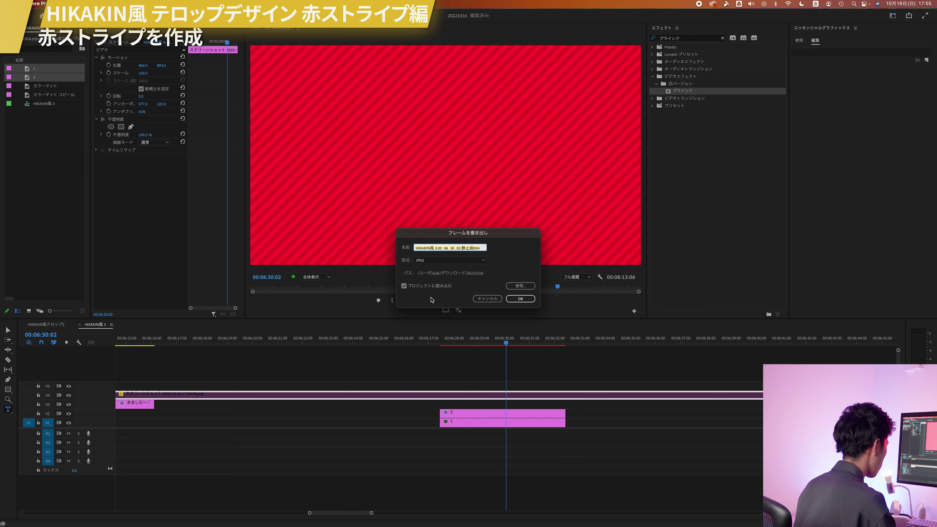
text(赤)
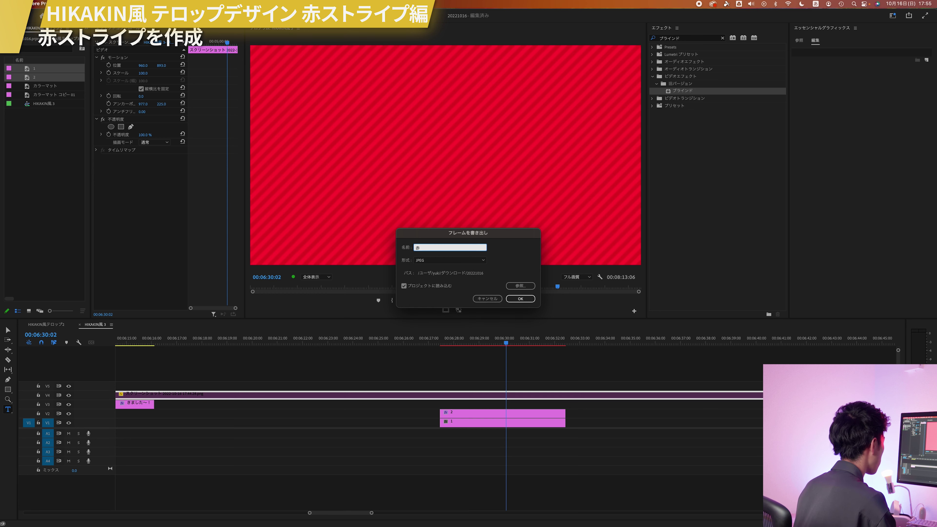
text(ストライプ)
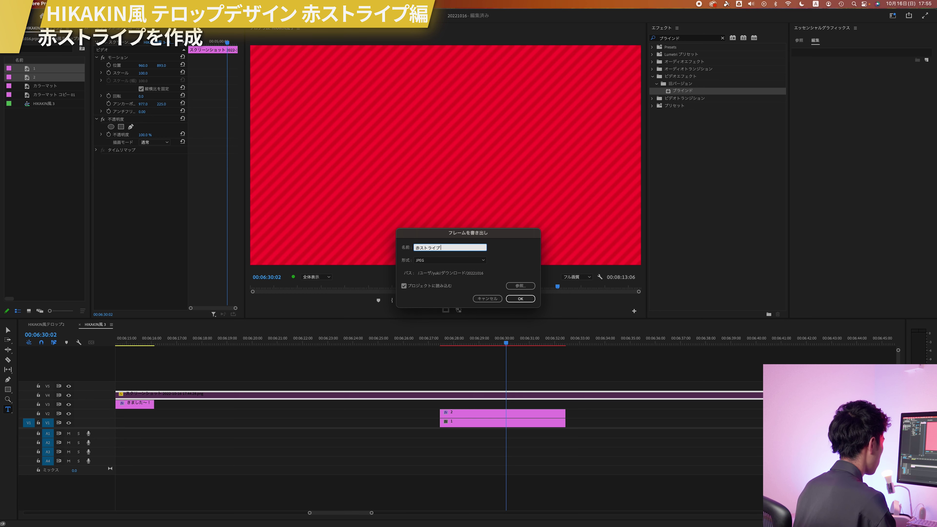
text( 動画)
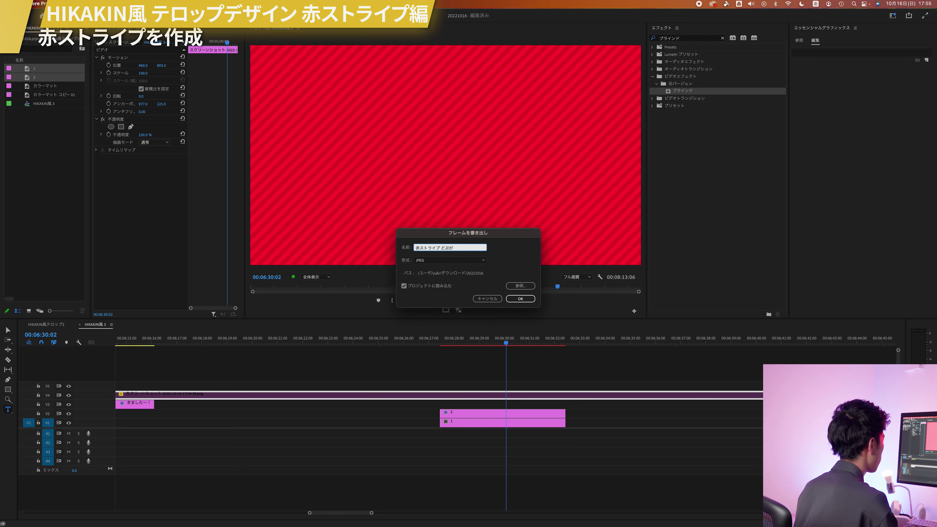
text(動画用)
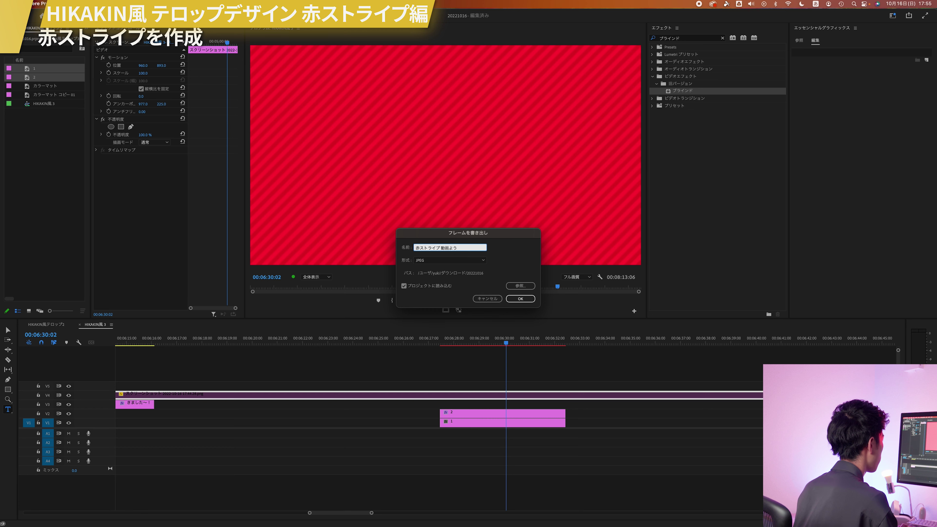
- Save the striped frame as a JPEG, then select the white きました〜! title's text layer on V3
click(521, 299)
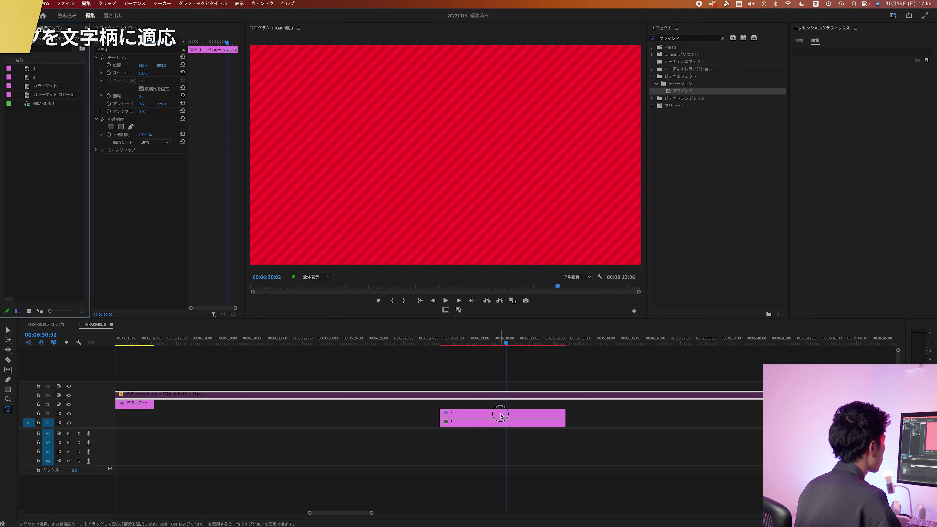
click(481, 416)
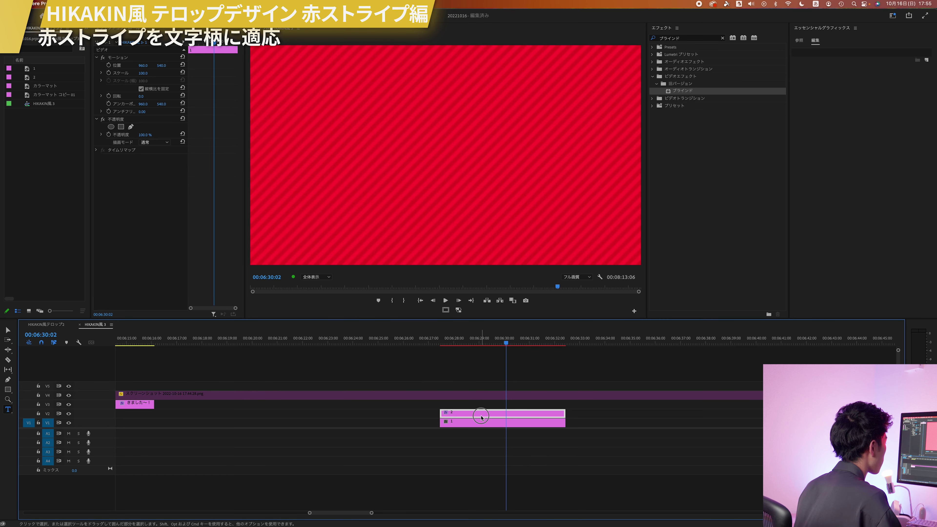
scroll(467, 388, down, 8)
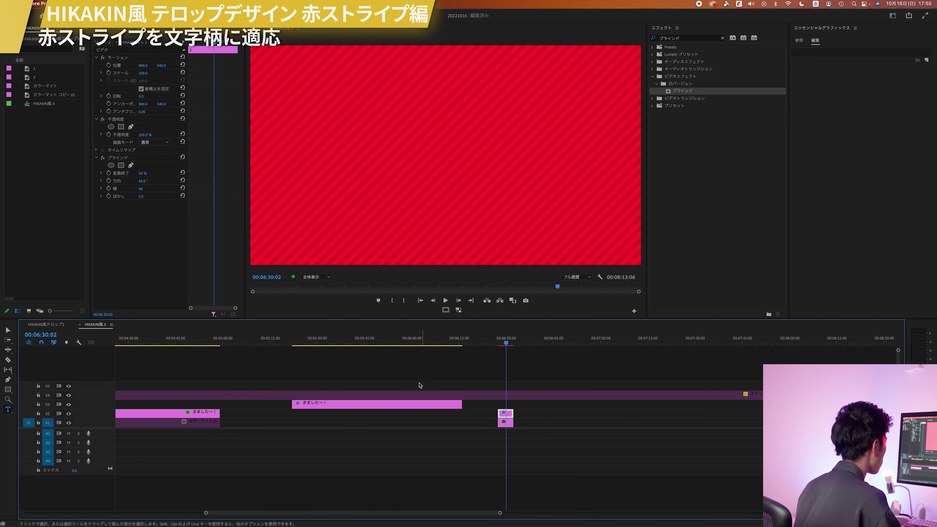
click(323, 341)
scroll(364, 358, up, 6)
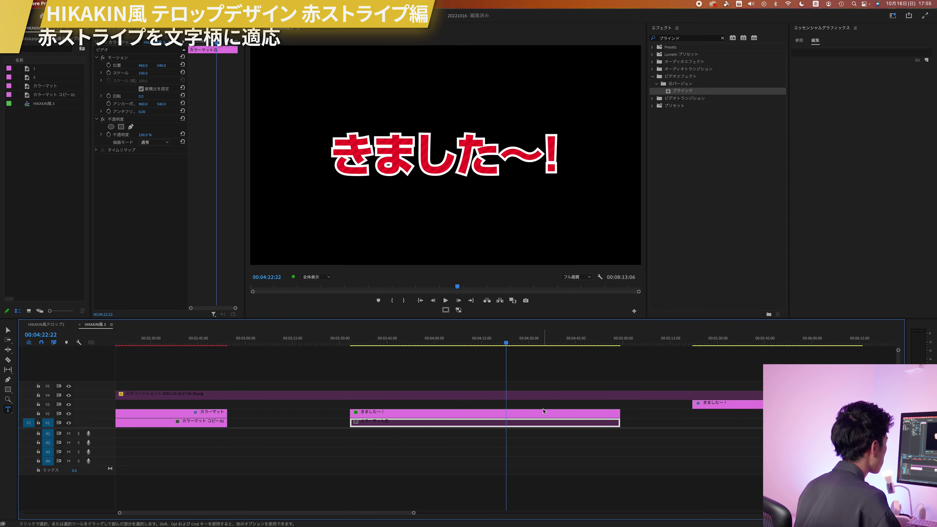
scroll(535, 408, right, 10)
click(527, 406)
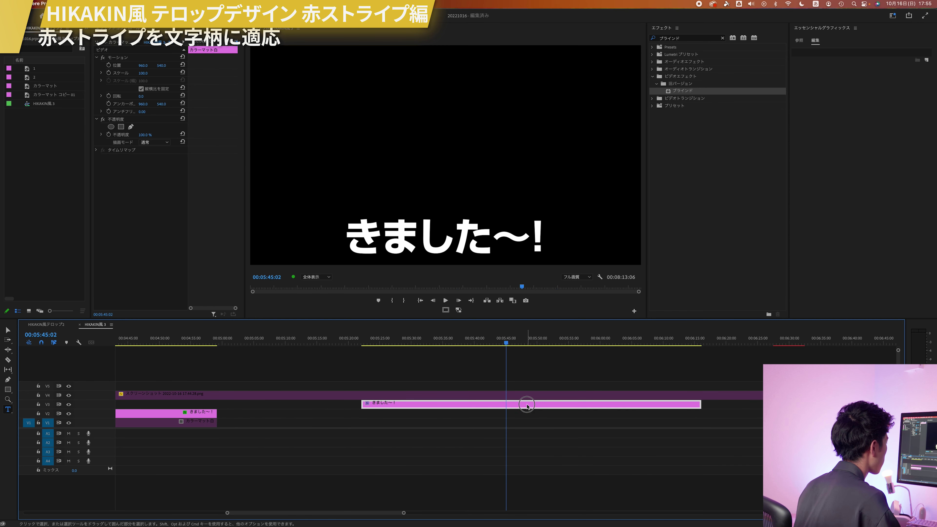
click(830, 52)
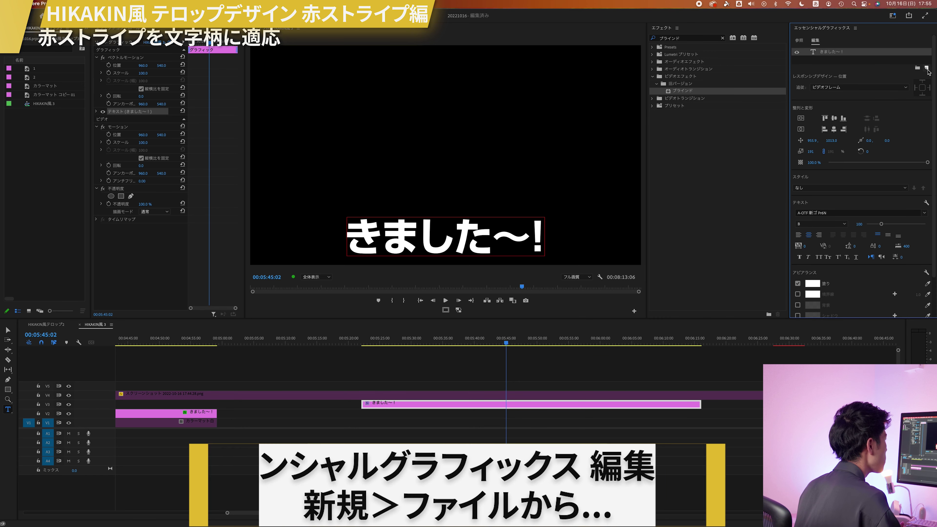
- Close the Effects panel and widen the Essential Graphics panel
click(678, 28)
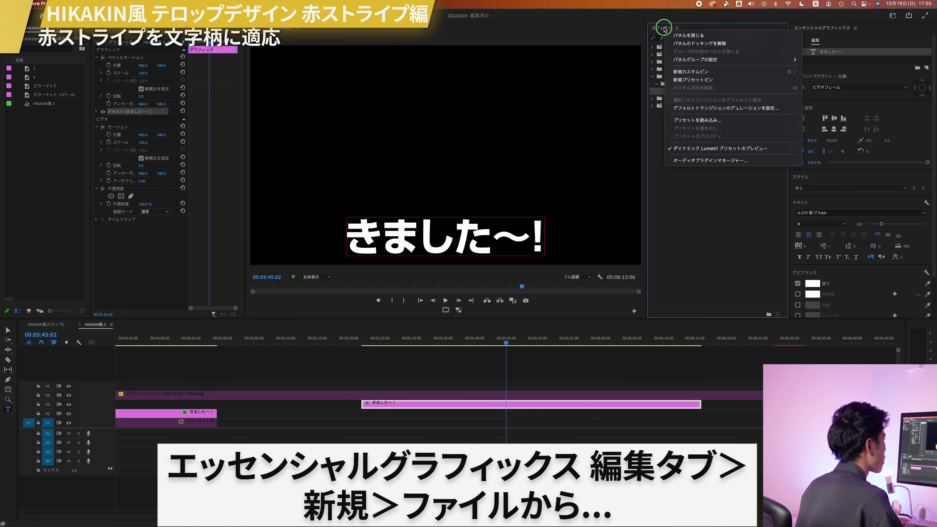
click(694, 36)
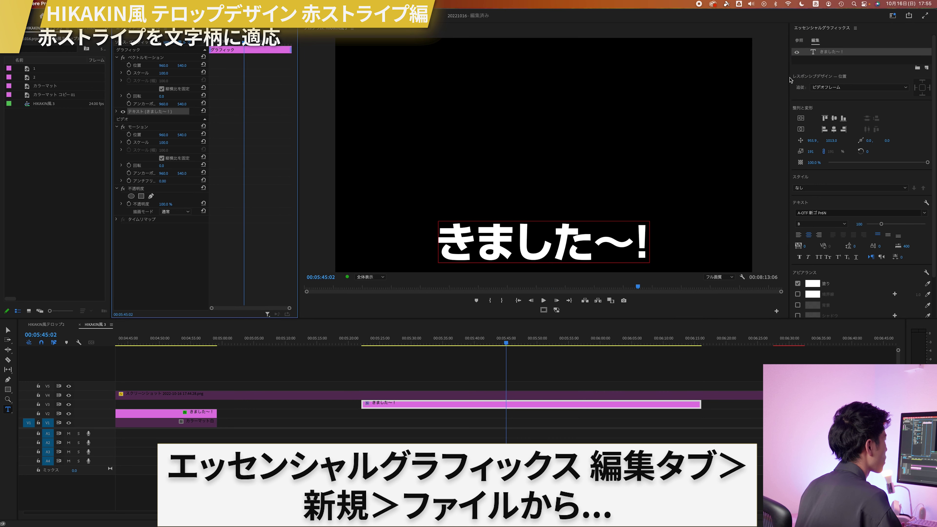
drag(790, 79, 712, 83)
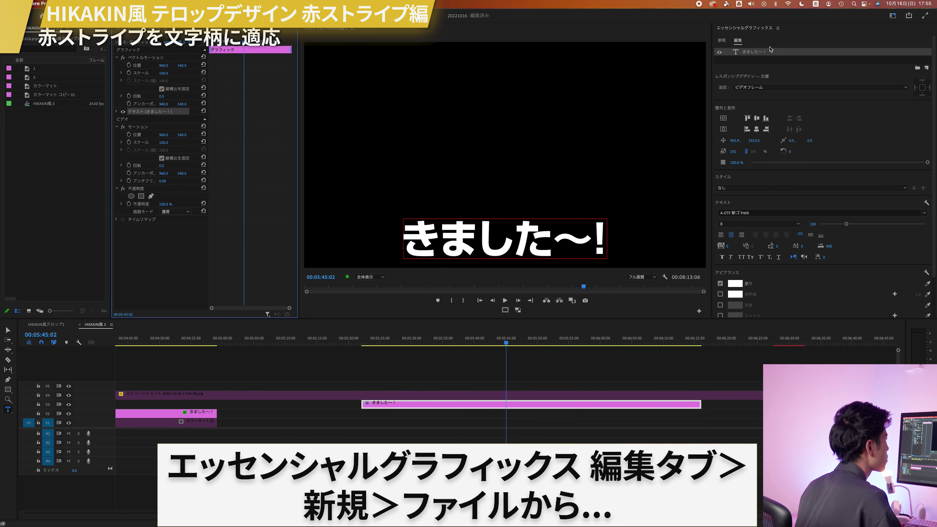
- Add 赤ストライプ 動画用.jpg to the title graphic with New Layer > From File
click(927, 68)
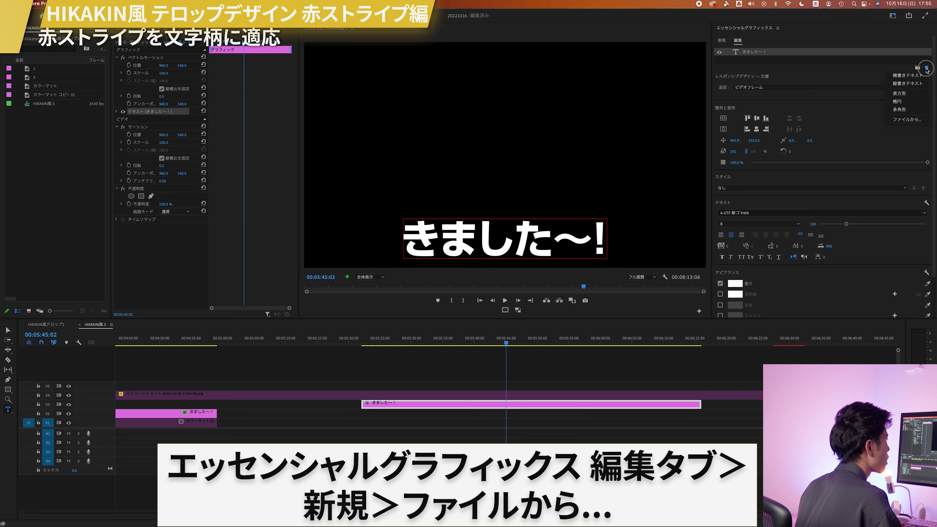
click(909, 120)
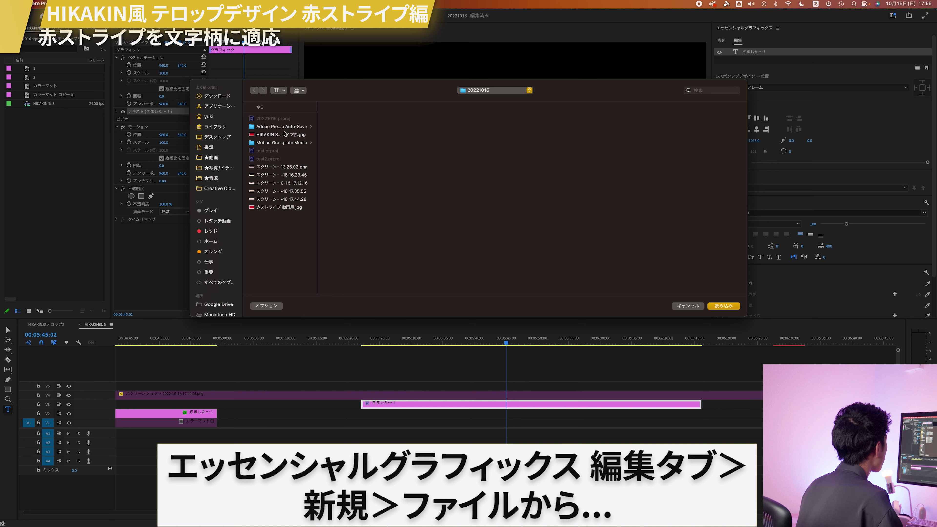
click(283, 209)
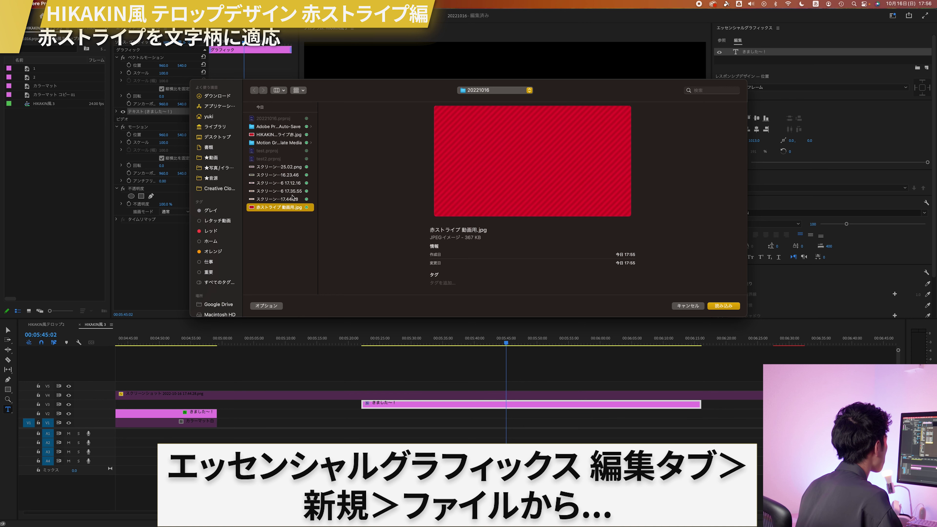
click(723, 306)
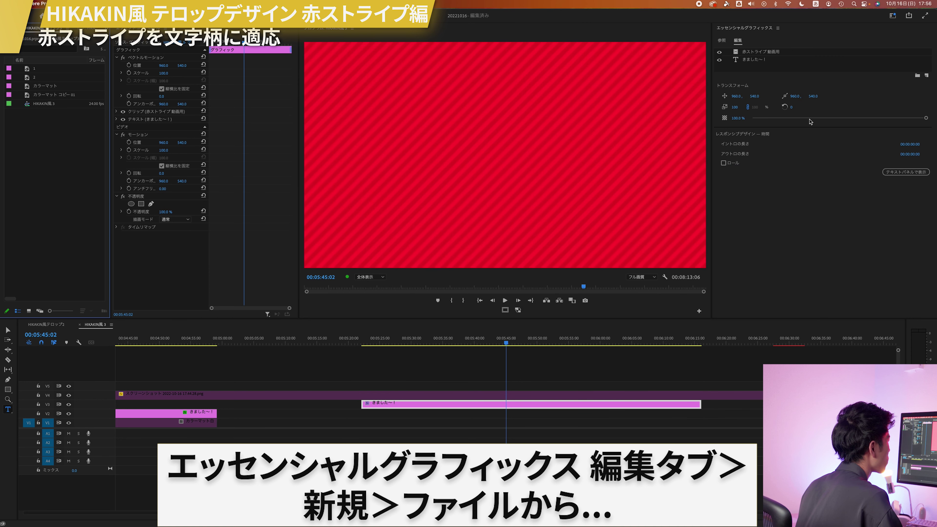
- Move the red-stripe layer beneath the text layer and turn on Mask with Text with Fill Mask Only
click(752, 54)
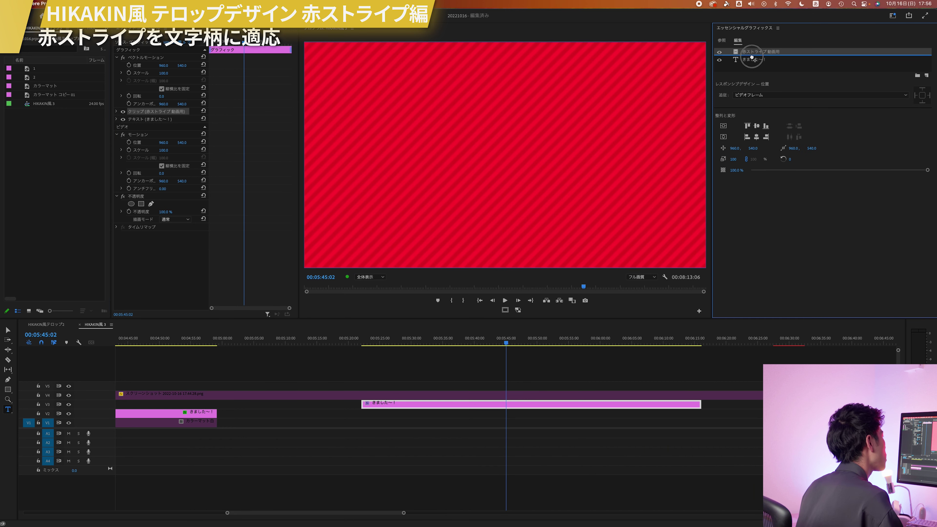
drag(753, 57, 755, 63)
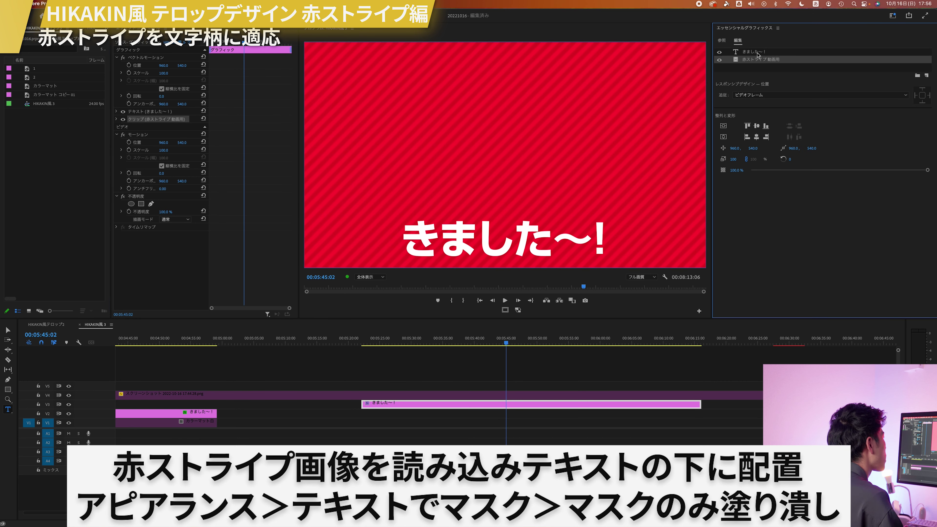
click(758, 52)
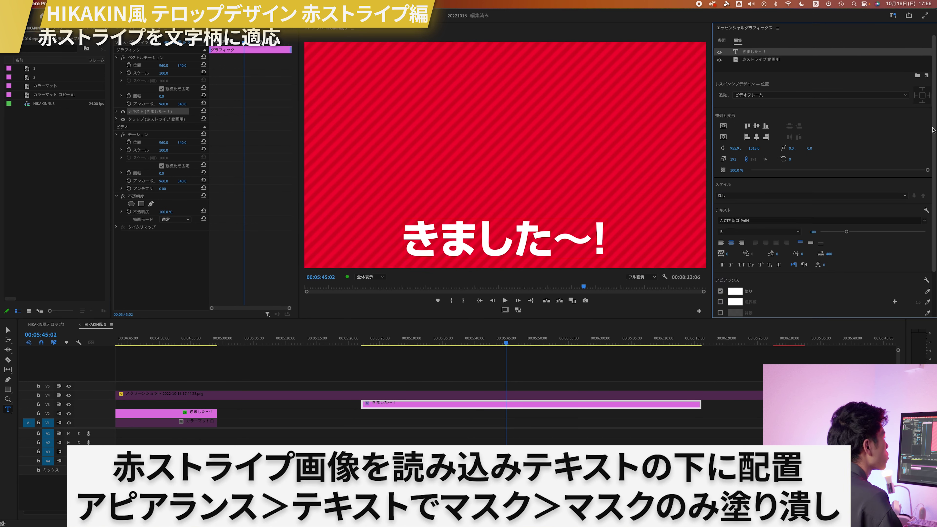
scroll(926, 192, down, 3)
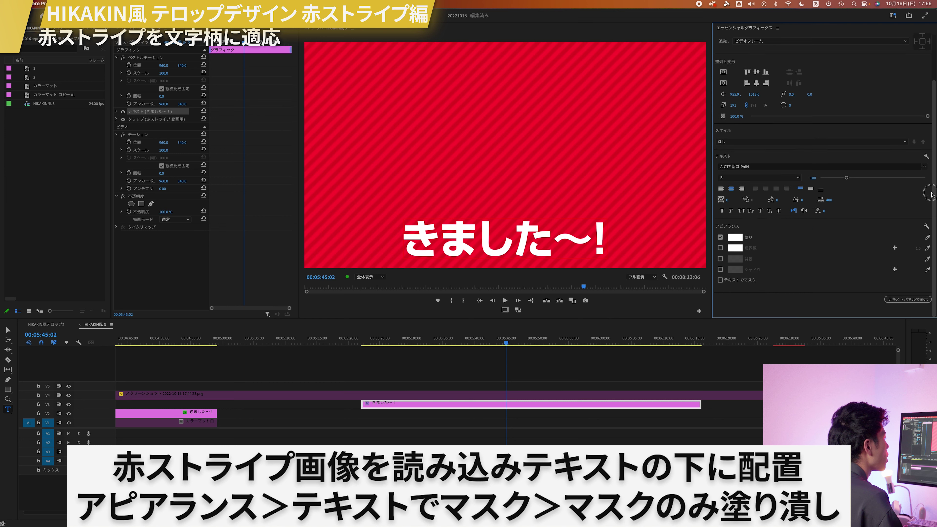
click(720, 280)
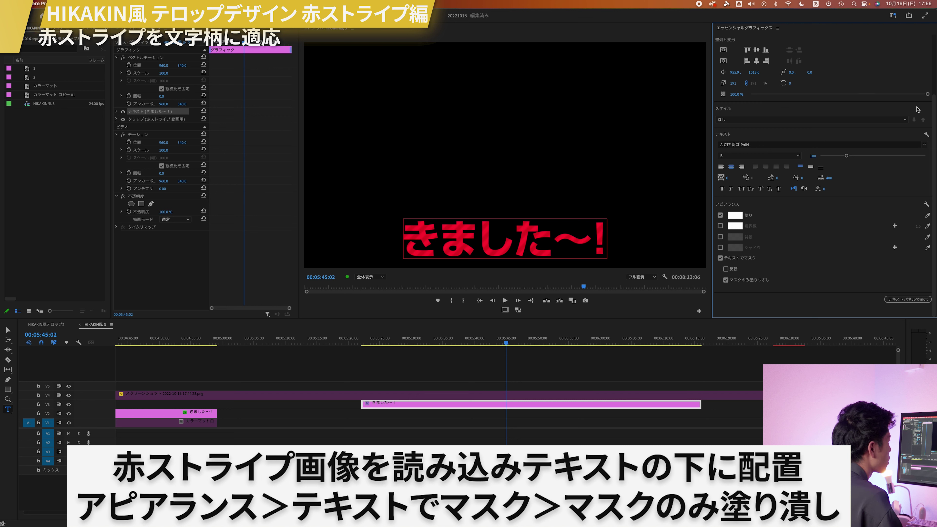
scroll(921, 86, up, 5)
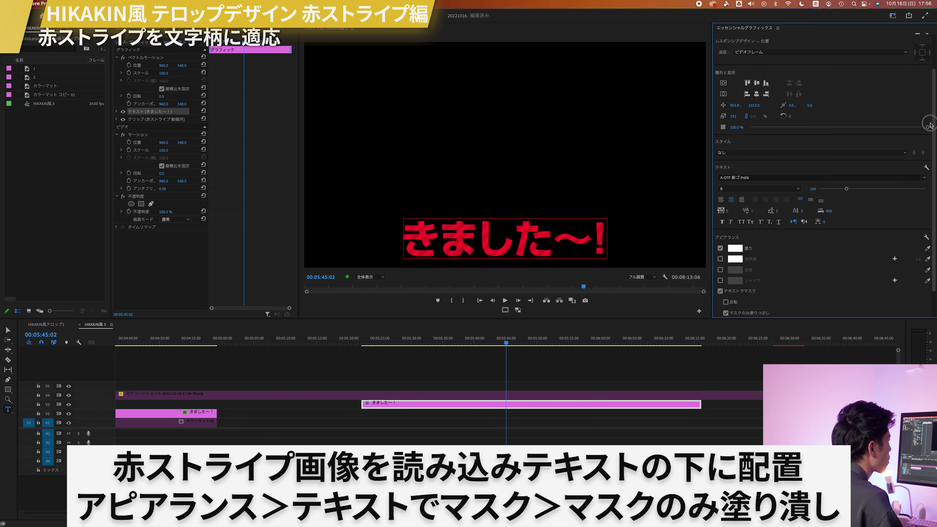
scroll(828, 280, down, 3)
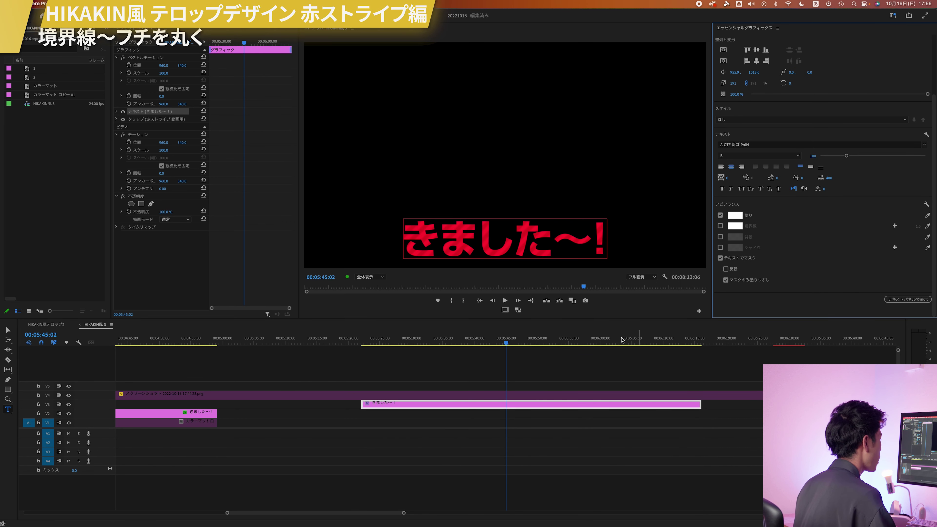
- Give the text a white stroke of width 10, and show the V4 reference screenshot at the frame's top
click(720, 225)
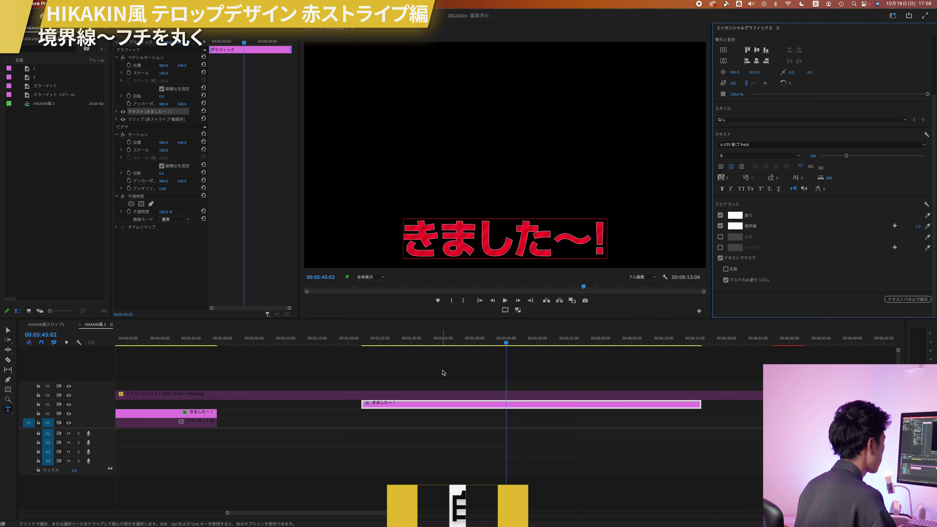
click(440, 395)
key(shift+super+e)
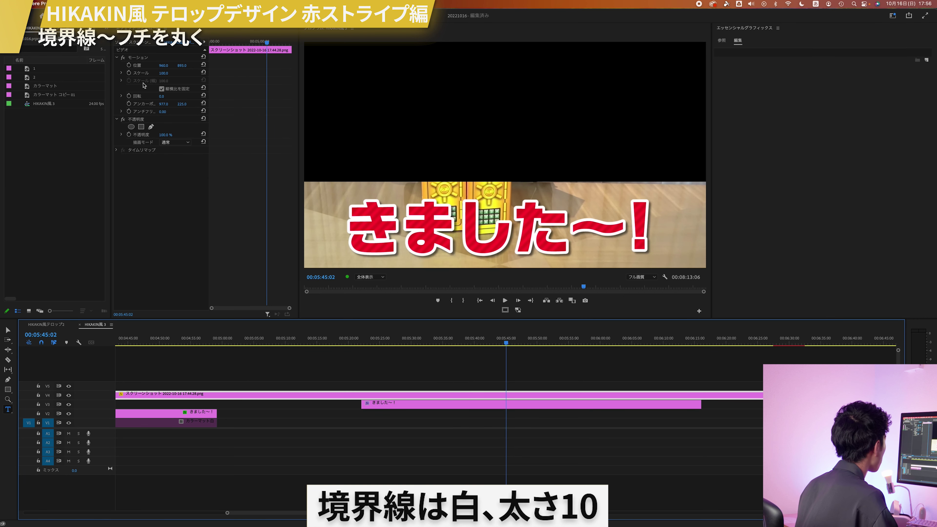
drag(185, 67, 140, 67)
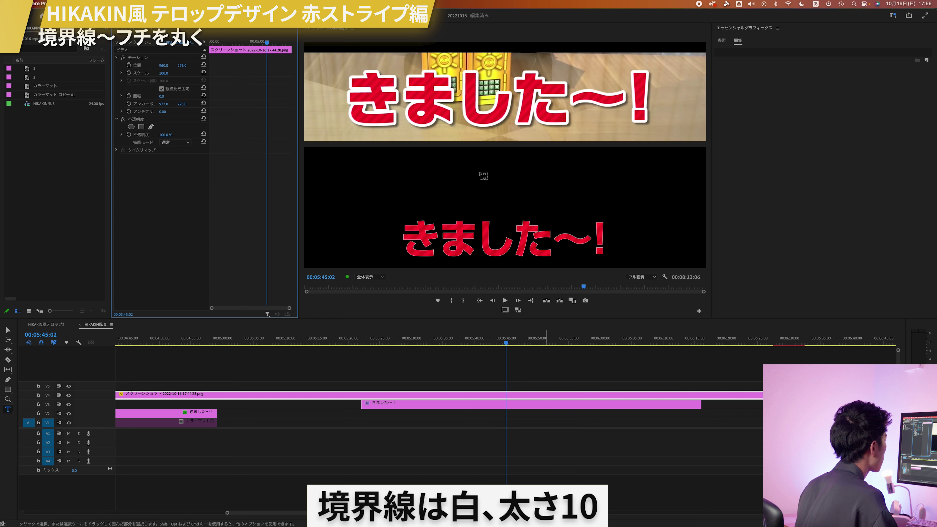
click(563, 350)
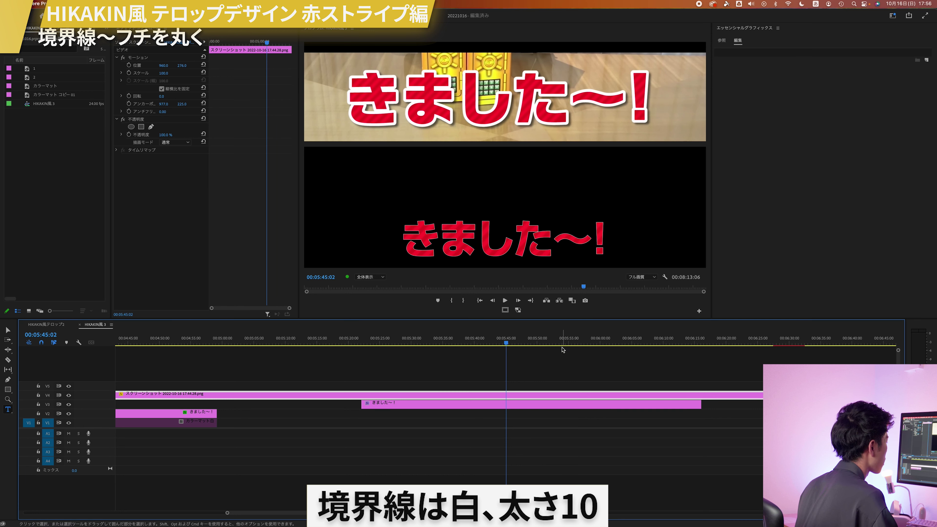
- Reselect the きました〜! title clip and its text layer to view its Appearance settings
click(524, 404)
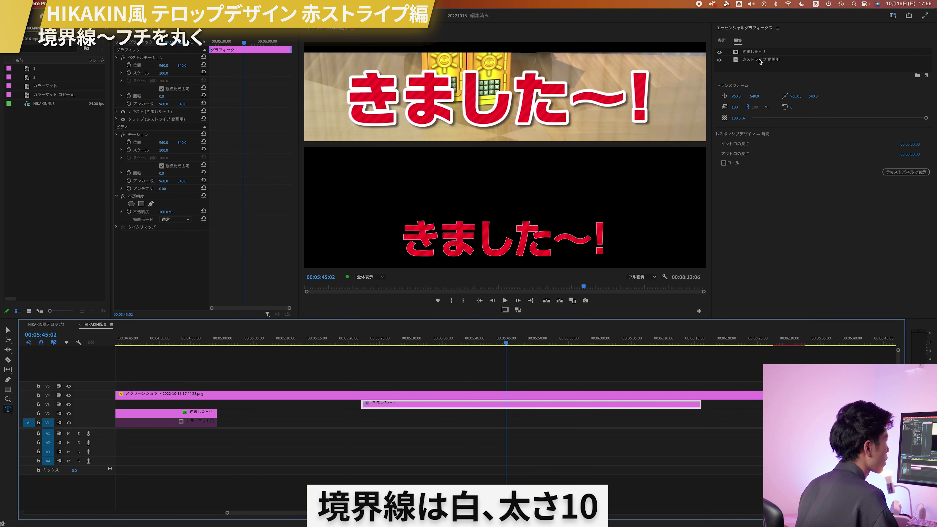
click(755, 52)
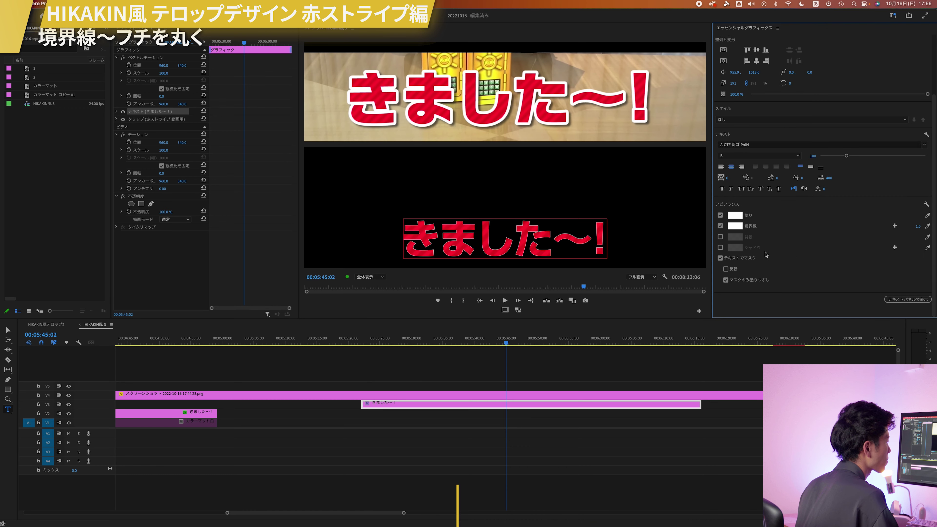
click(575, 387)
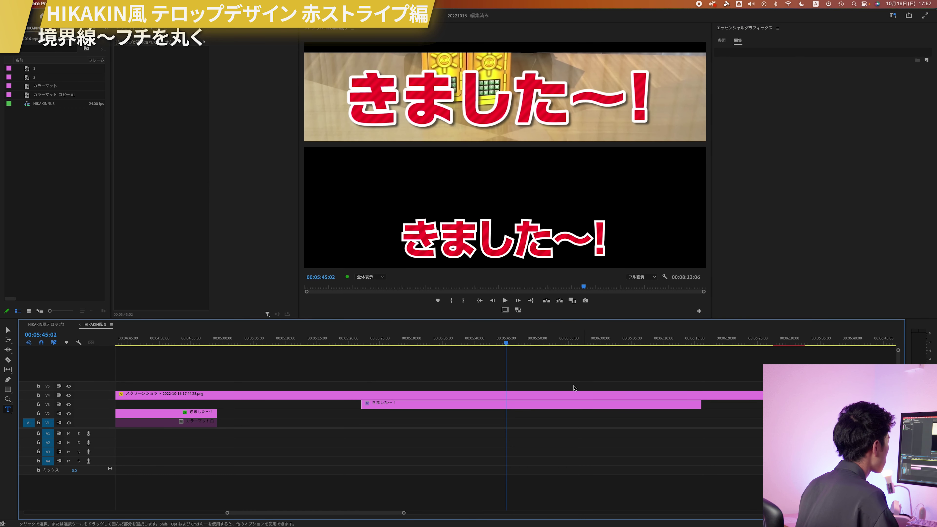
click(576, 404)
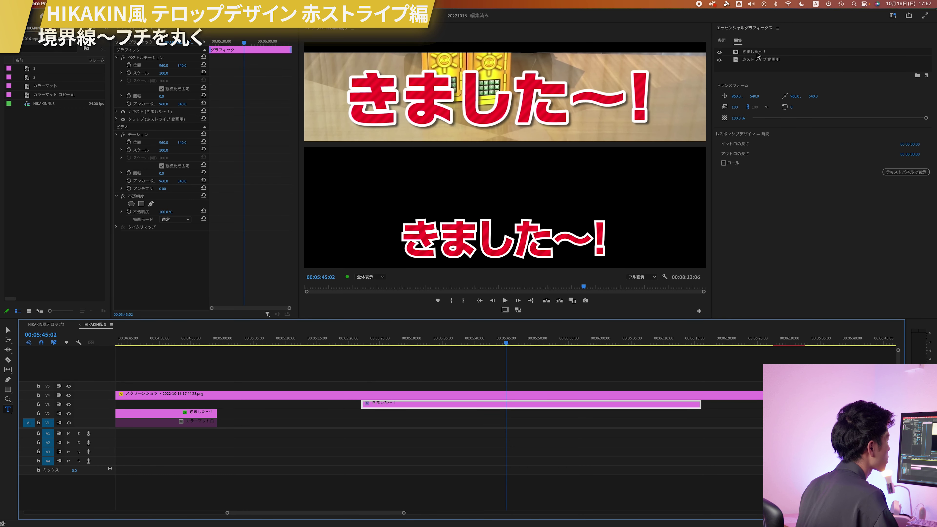
click(759, 52)
scroll(735, 197, down, 3)
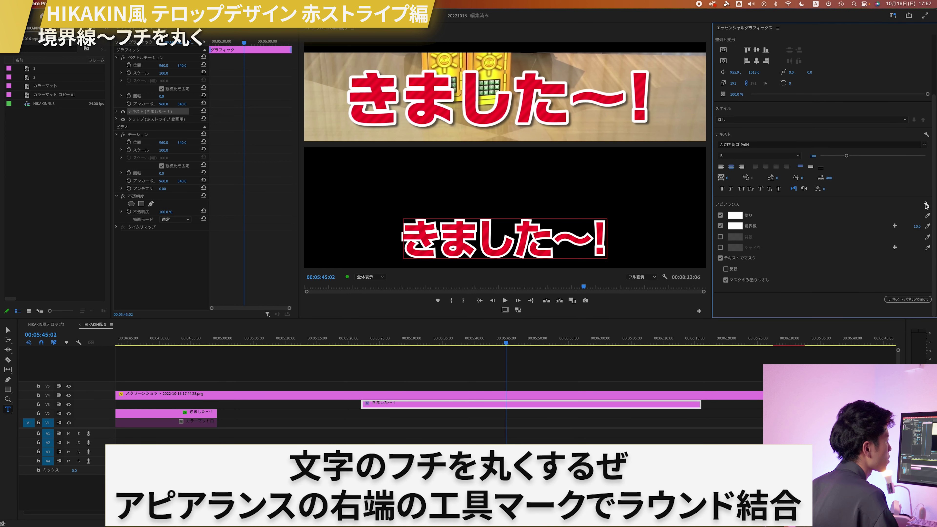
- Set the stroke's Line Join to Round Join in Graphic Properties
click(926, 204)
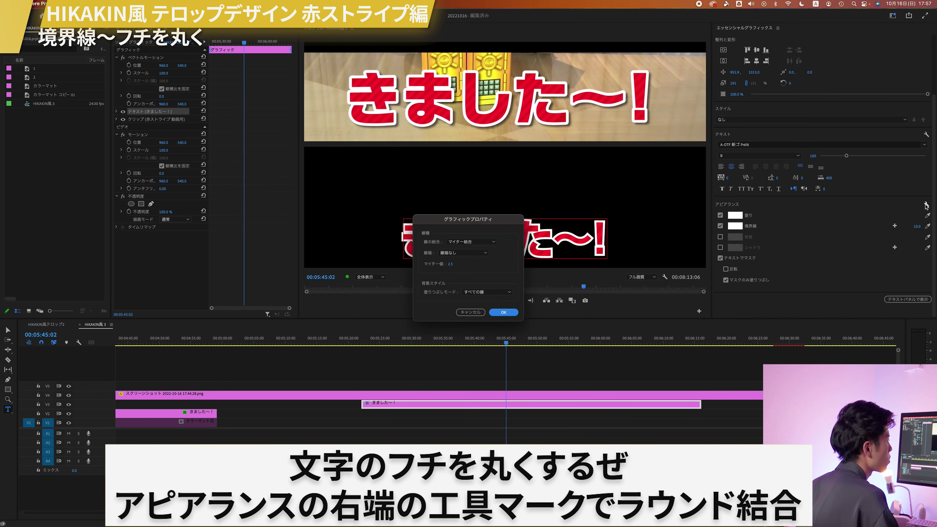
click(471, 242)
click(468, 257)
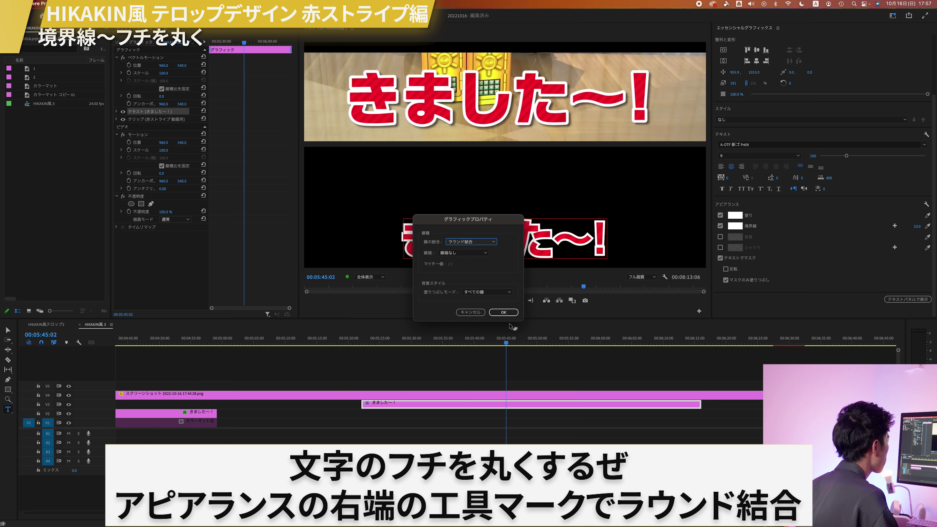
click(504, 312)
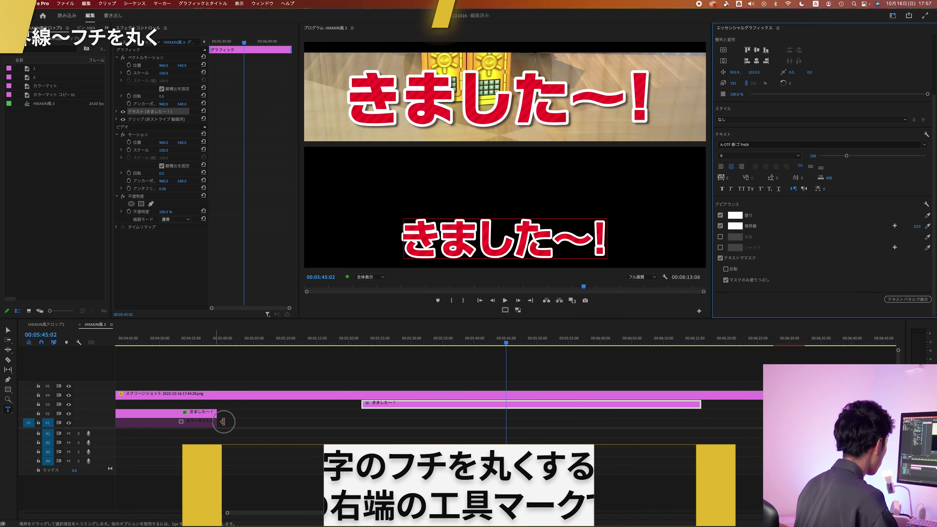
- Extend the white colour matte clip on V1 and select the red-stripe layer
drag(217, 422, 689, 422)
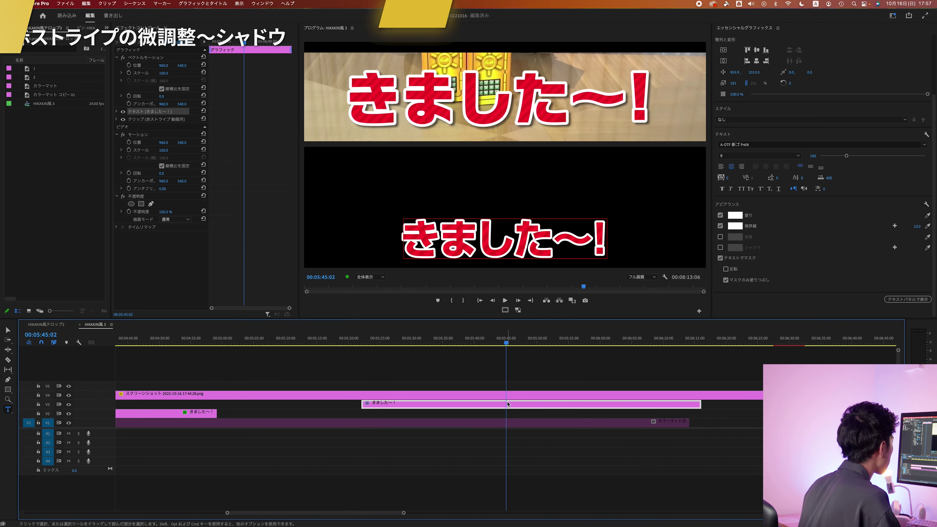
click(934, 246)
scroll(934, 246, up, 5)
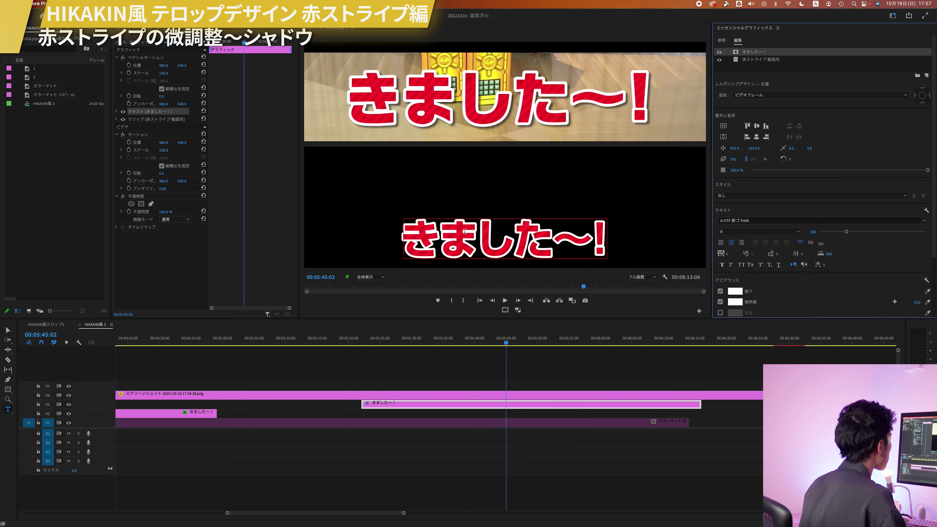
click(752, 61)
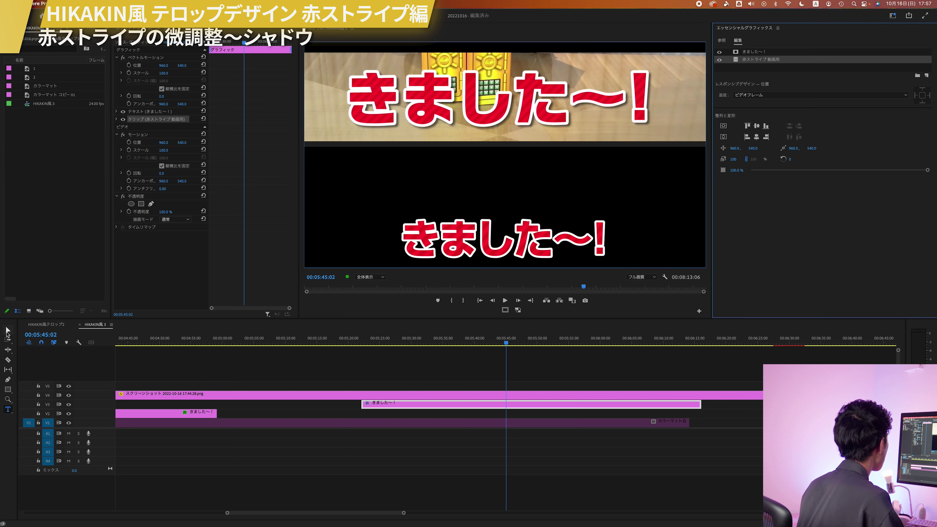
- At 50% monitor zoom, scale the red-stripe layer to 65% and move it down over the lower lettering
click(7, 332)
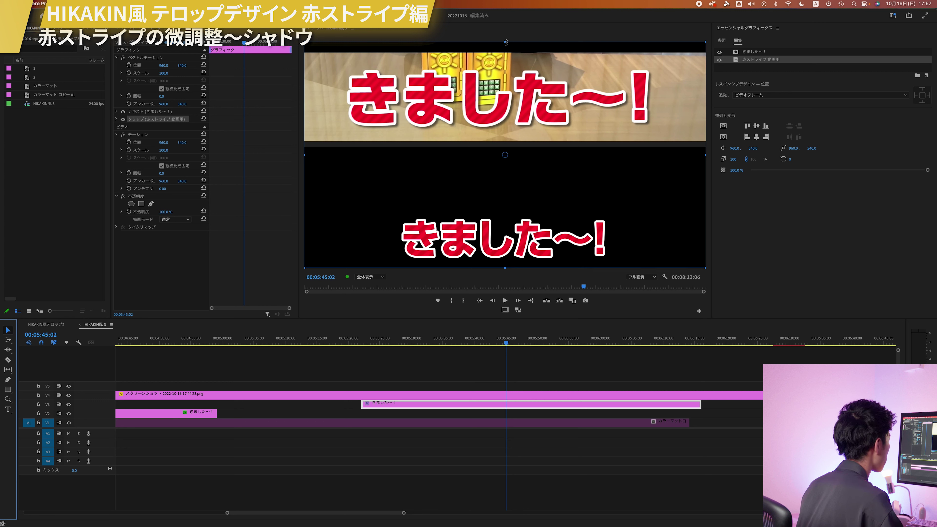
click(370, 277)
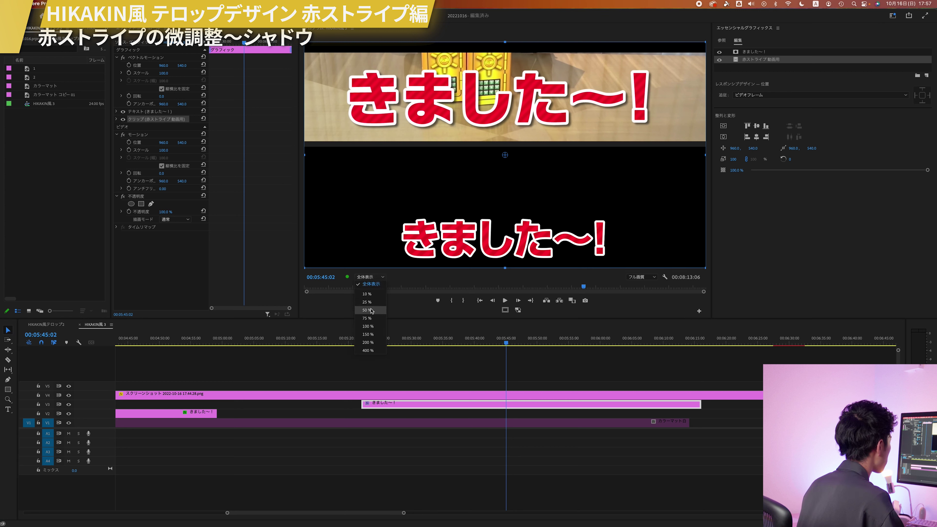
click(373, 312)
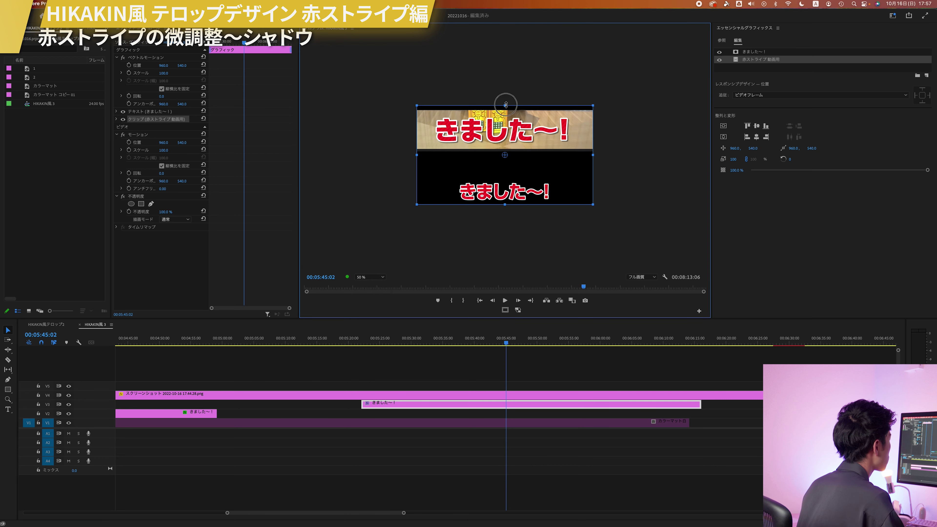
drag(505, 106, 506, 120)
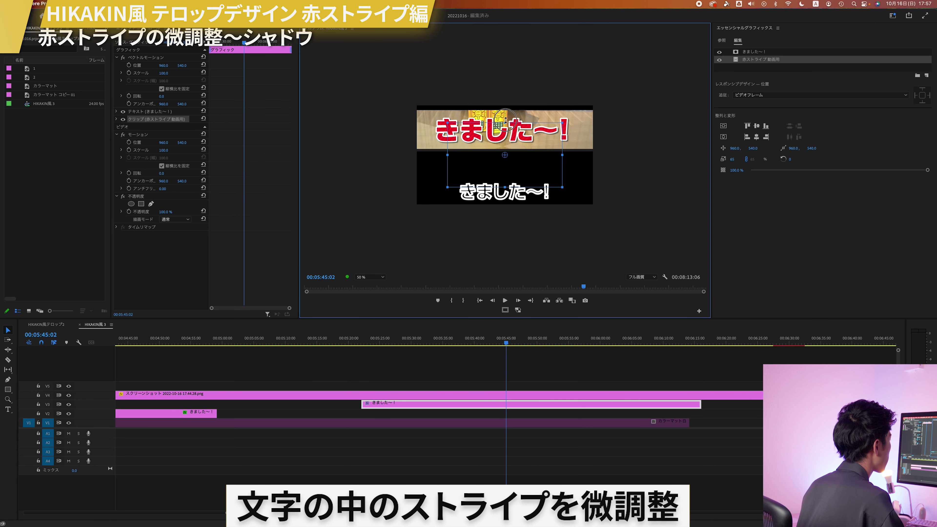
drag(505, 155, 505, 184)
drag(505, 216, 505, 224)
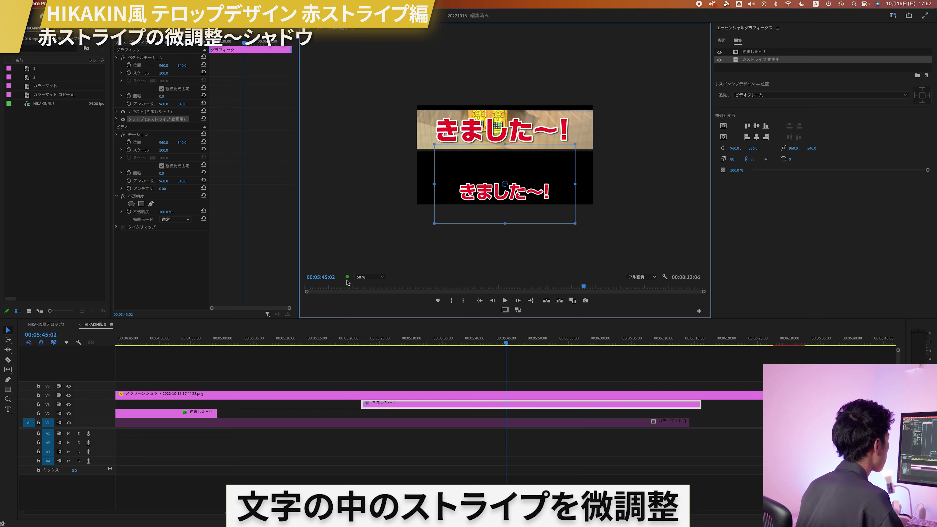
- Return the monitor to Fit and shrink the stripe layer to sit inside the letters
click(370, 277)
click(369, 291)
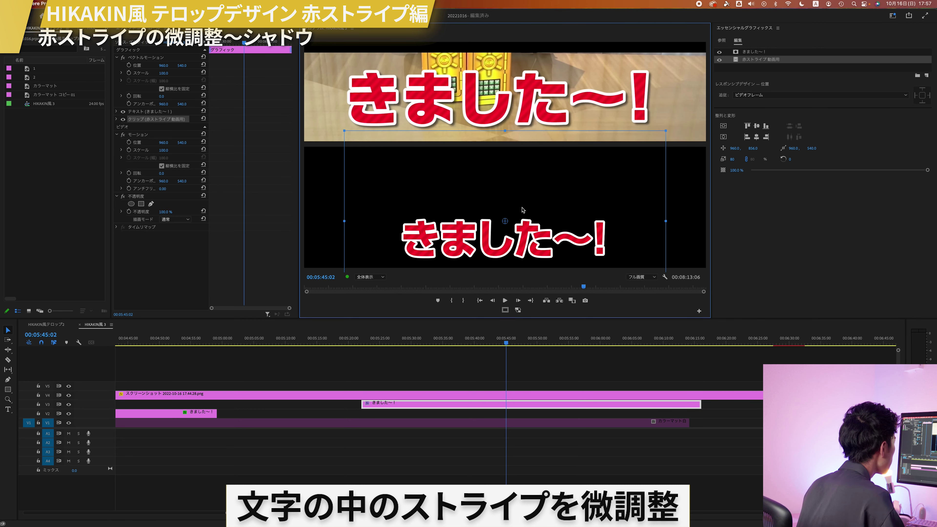
drag(505, 130, 505, 157)
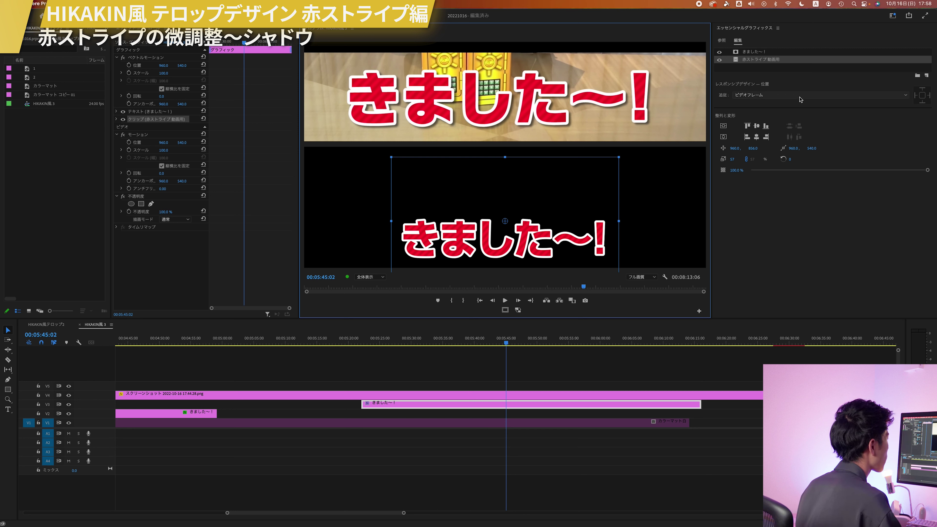
- Add a drop shadow to the きました〜! text layer
click(755, 52)
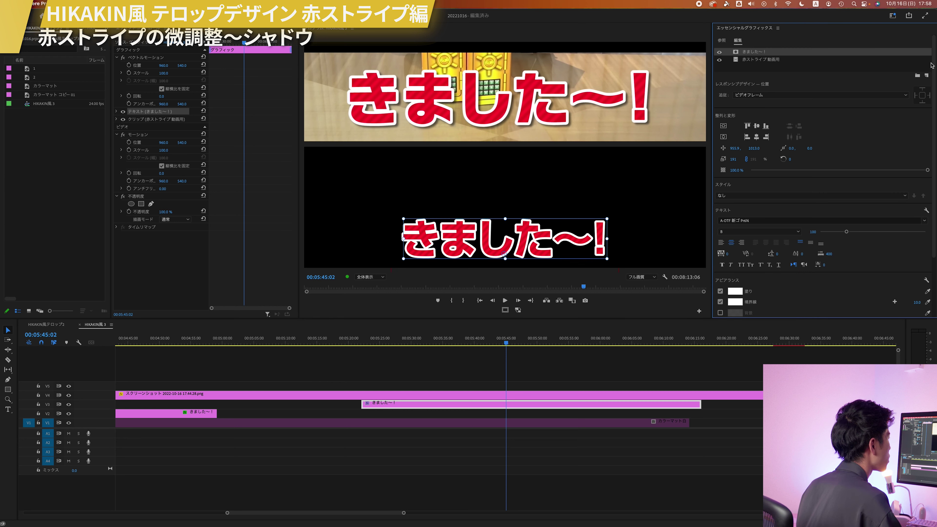
scroll(930, 66, down, 3)
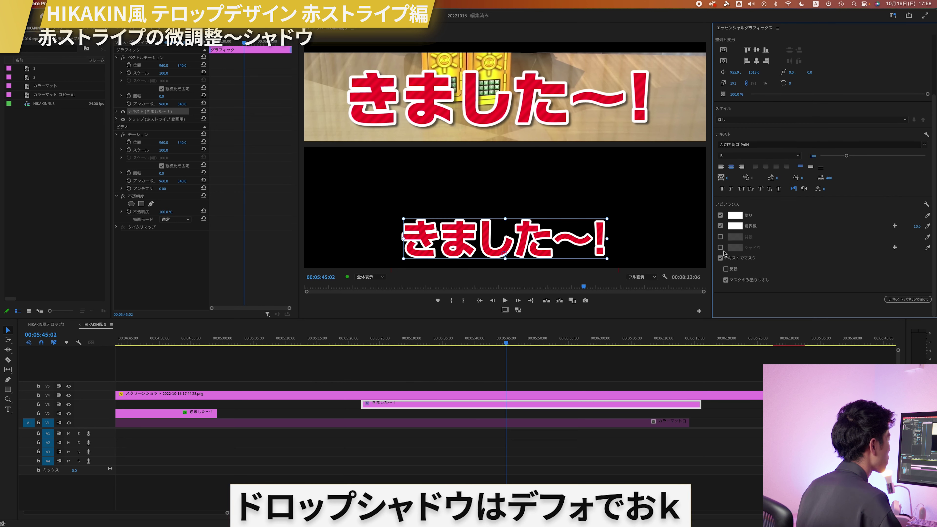
click(720, 247)
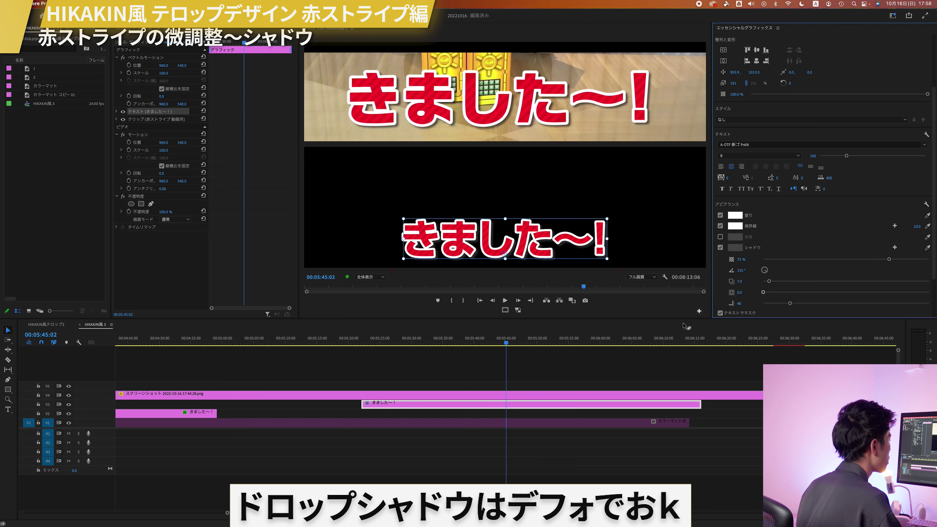
- Enable the カラーマット白 clip on V1 and recheck the title's text settings
click(505, 424)
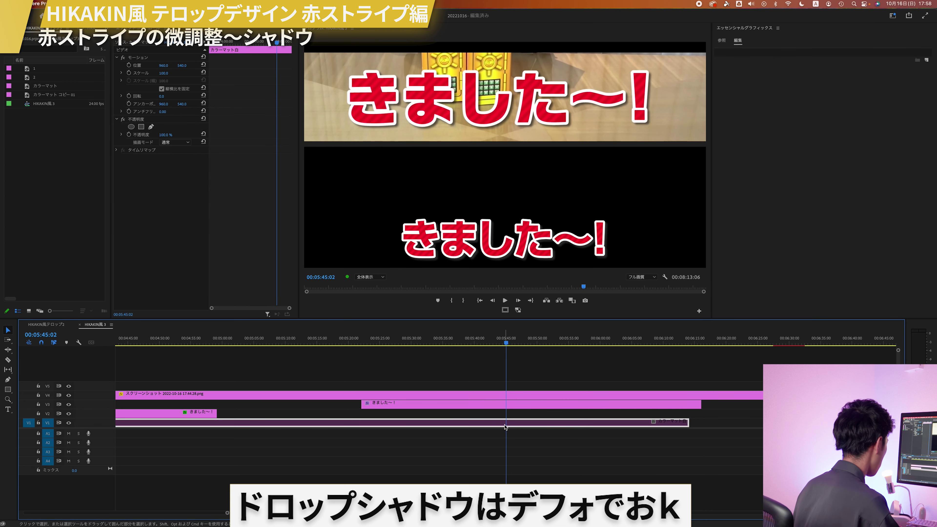
key(shift+super+e)
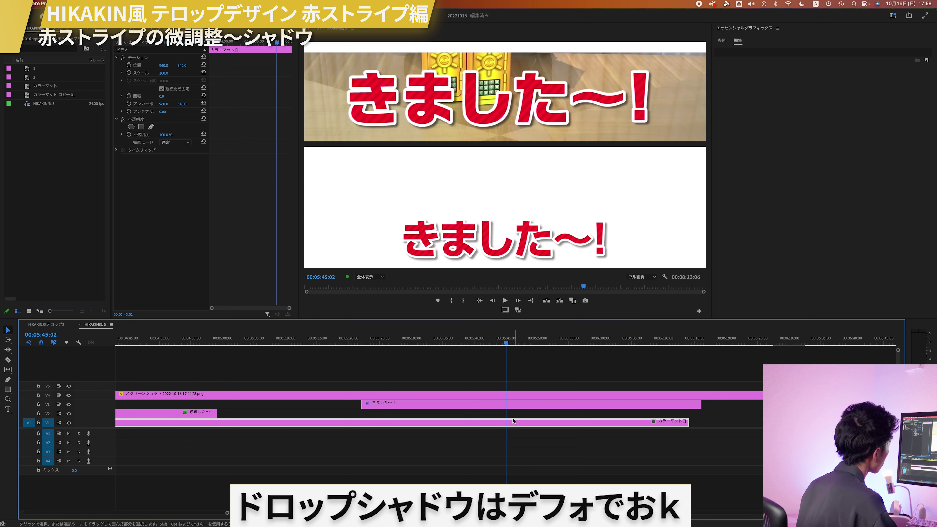
click(517, 405)
click(755, 54)
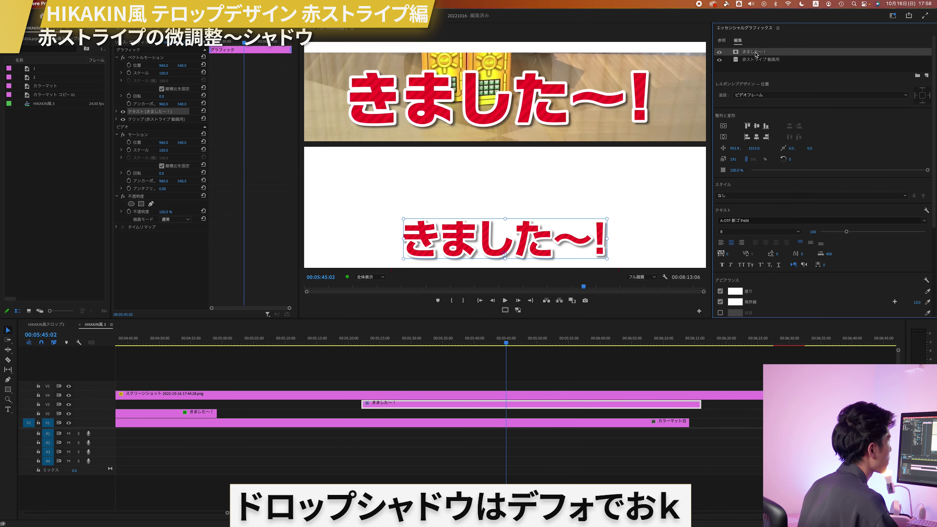
scroll(757, 162, down, 5)
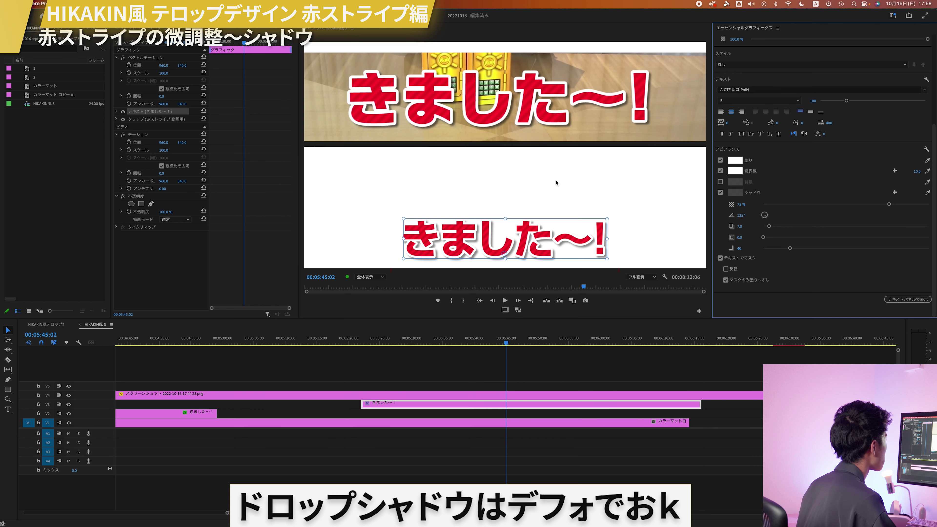
click(535, 381)
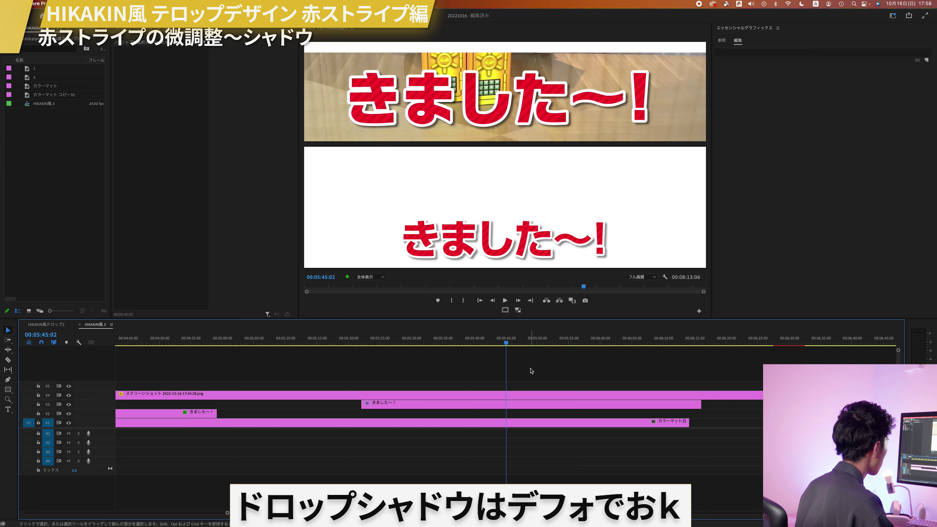
- Zoom out the timeline and move the きました〜! title clip from V3 to V2
key(minus)
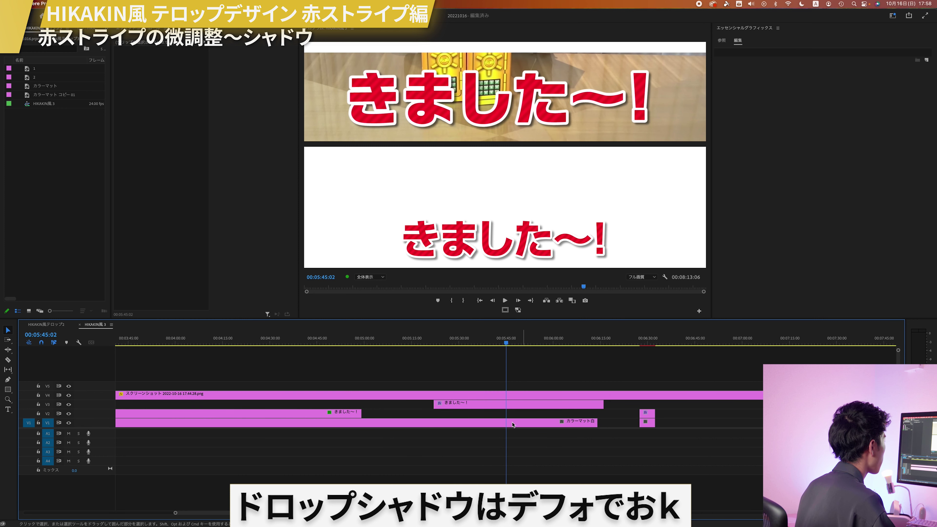
click(500, 407)
drag(501, 408, 504, 416)
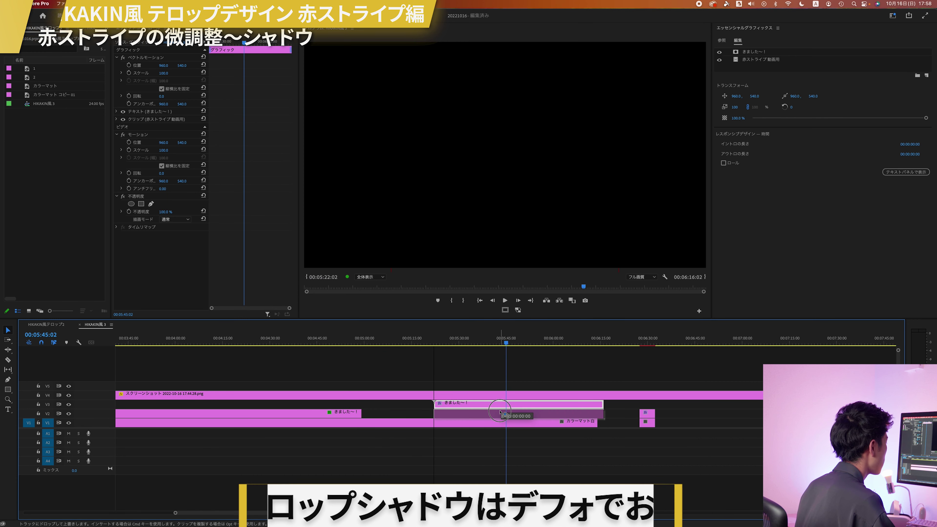
right_click(503, 416)
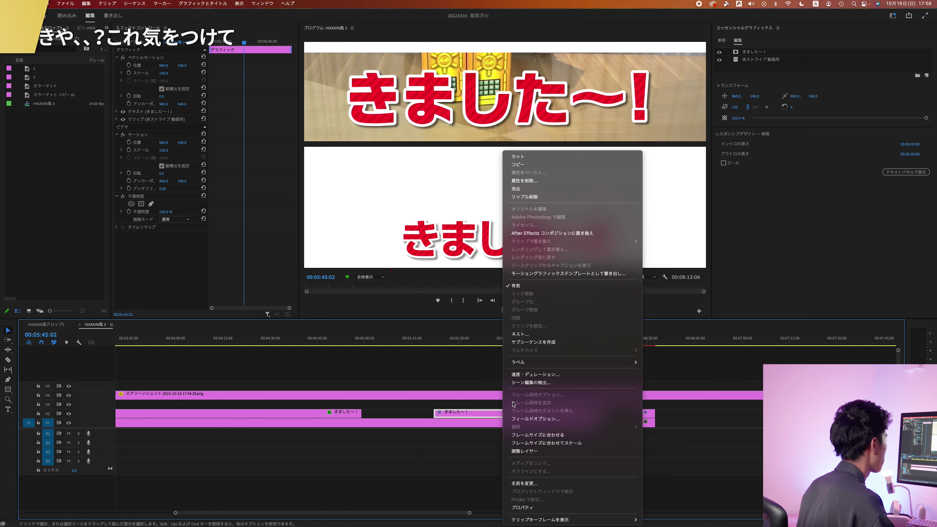
click(484, 414)
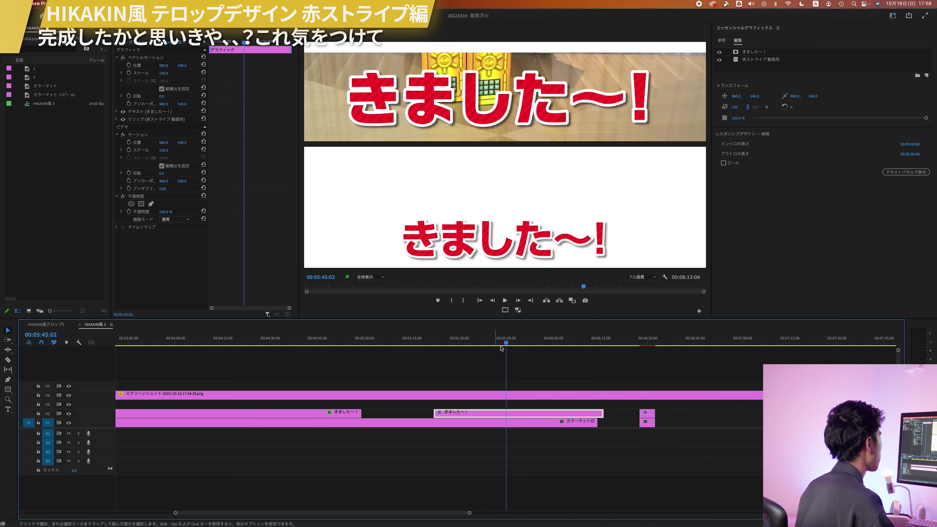
- Replace the title text with サンプルテキスト in the Program Monitor
double_click(503, 236)
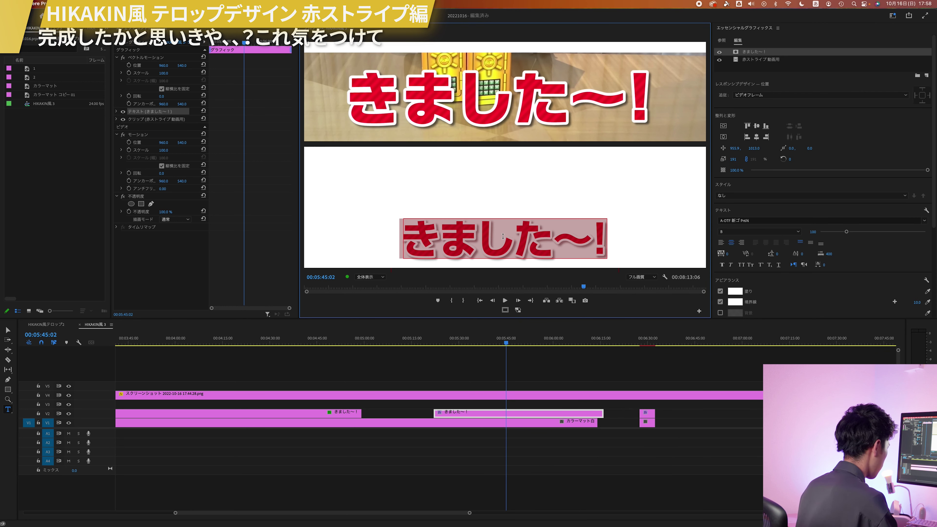
text(サンプルてきs)
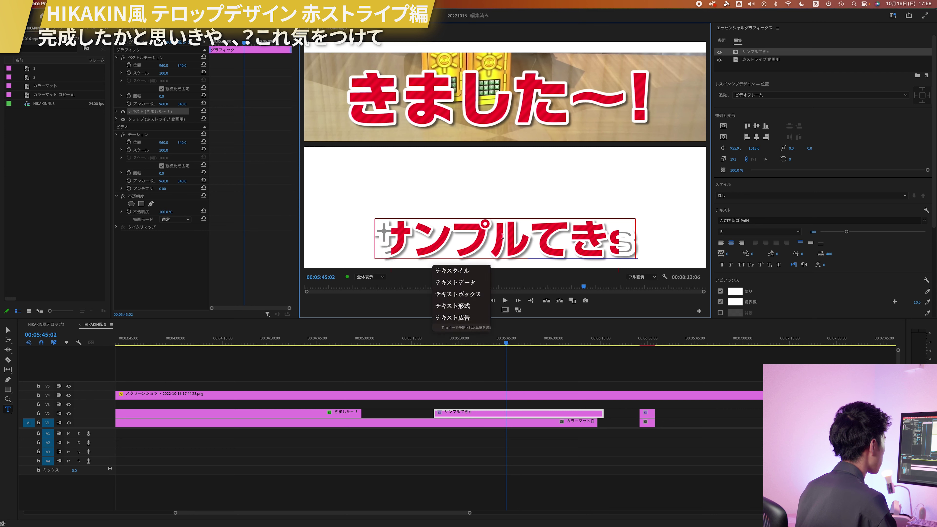
text(uto)
key(Return)
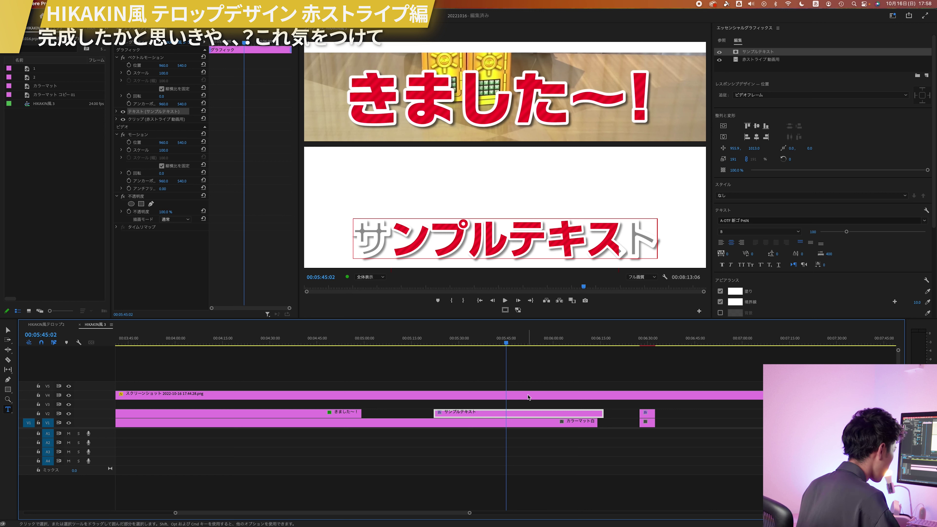
- At 25% zoom, enlarge the red-stripe layer across the frame, then return the monitor to 全体表示 (Fit)
click(758, 61)
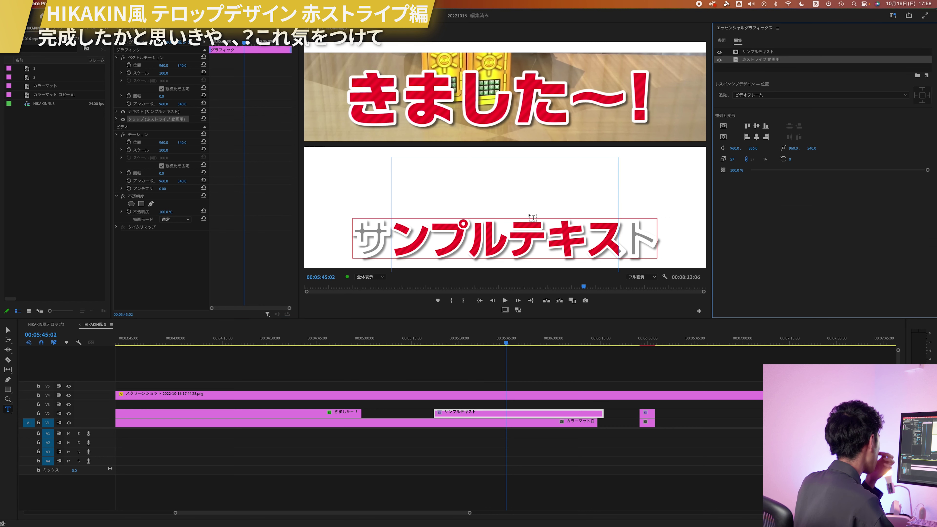
key(v)
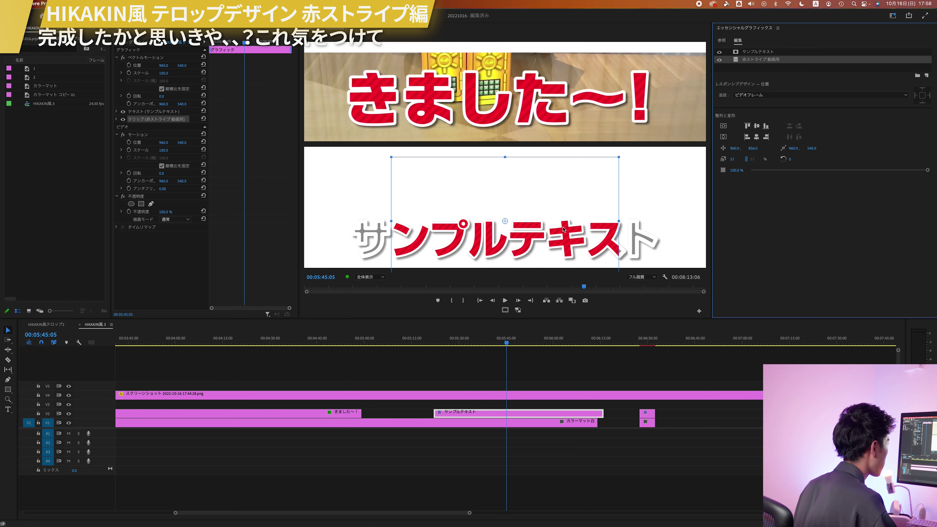
click(370, 276)
click(375, 307)
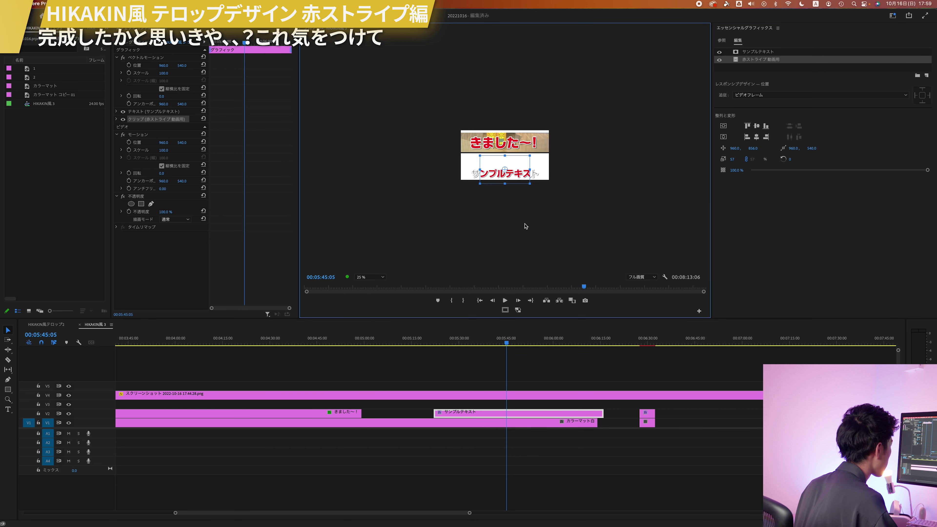
drag(529, 169, 538, 169)
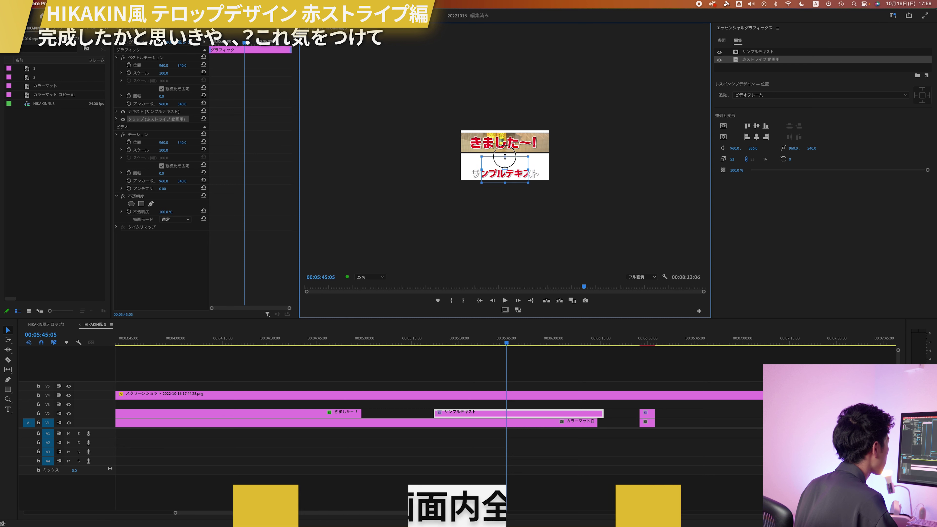
drag(510, 151, 512, 145)
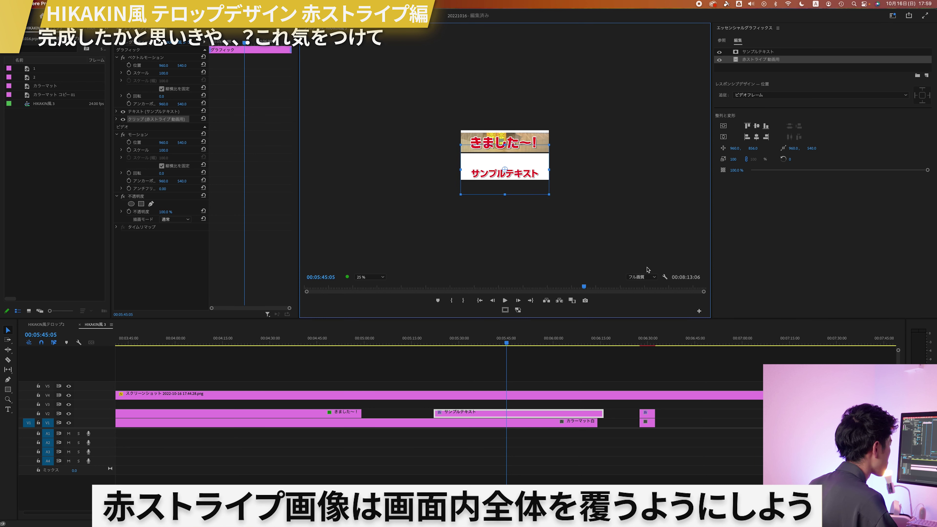
click(370, 277)
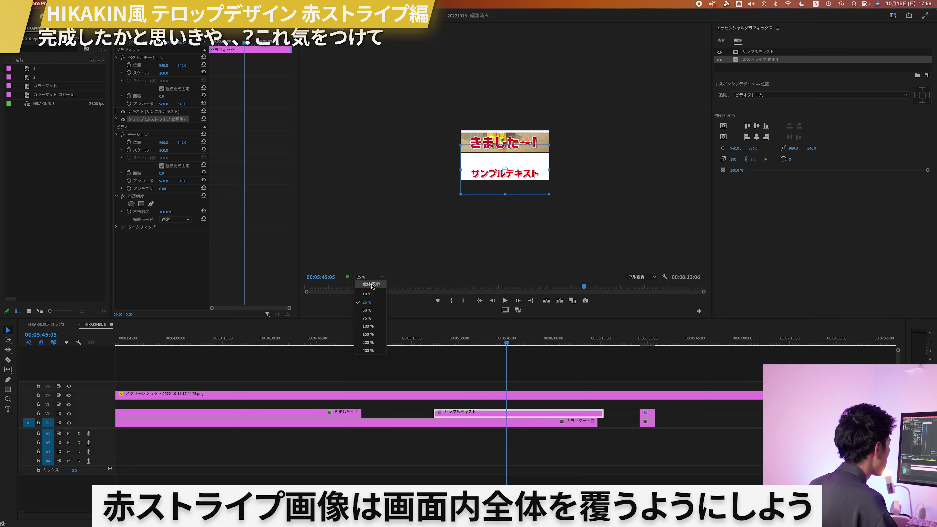
click(369, 280)
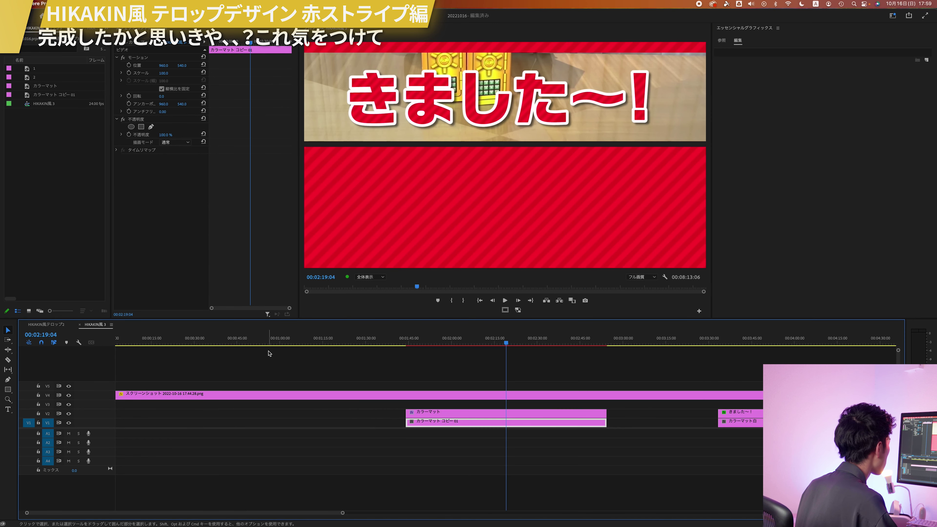
- Change the ブラインド (Blinds) width on the カラーマット clip from 50 to 25
key(=)
click(489, 398)
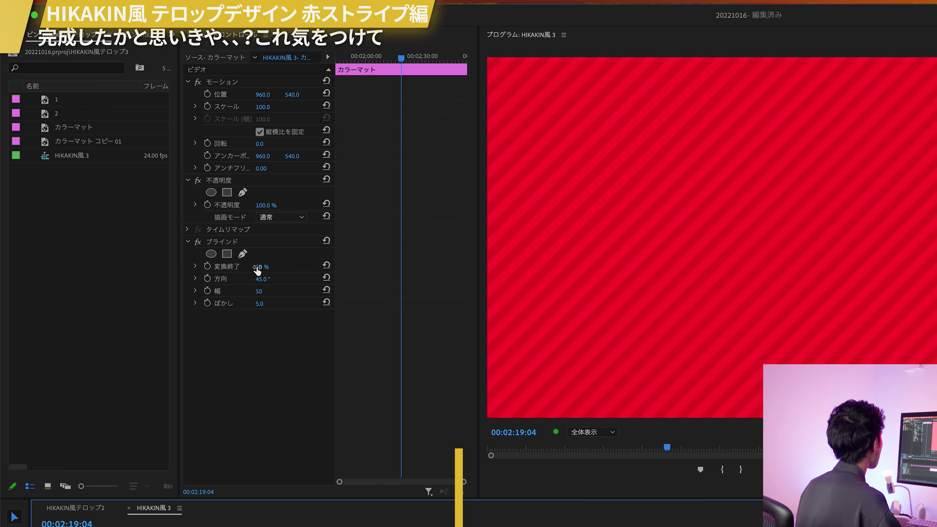
click(258, 271)
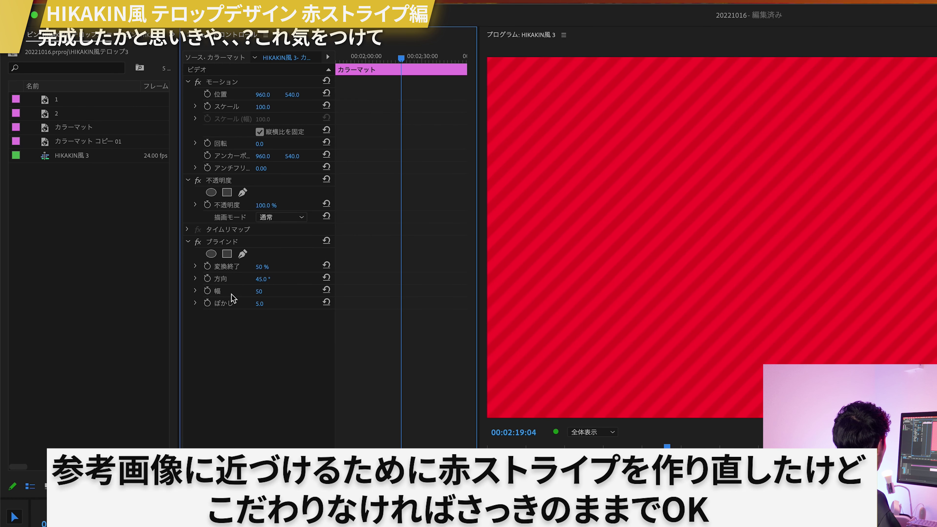
click(236, 280)
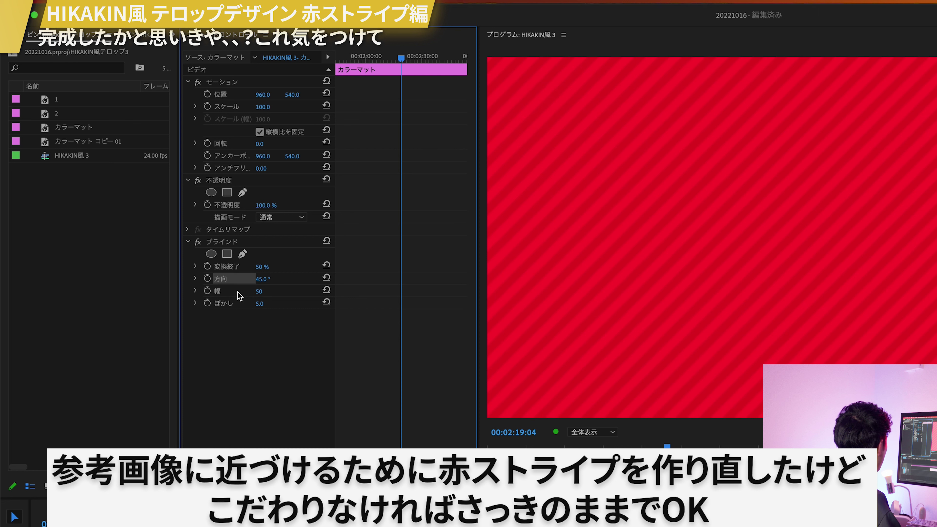
drag(258, 291, 257, 292)
click(266, 291)
text(25)
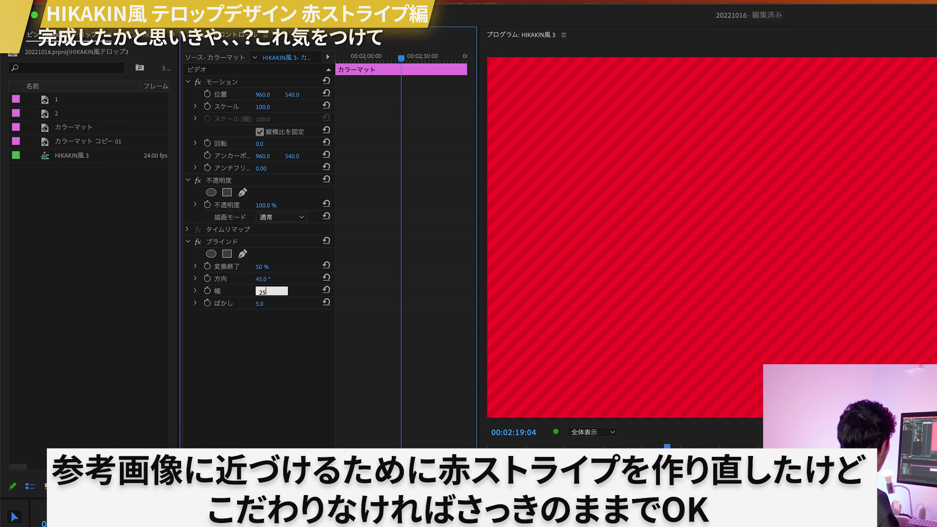
key(Return)
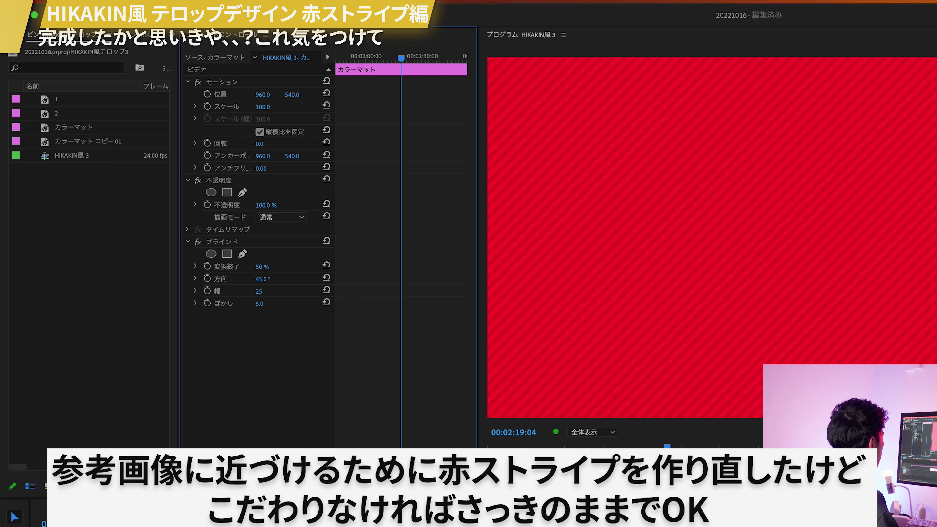
- Export the current frame as a JPEG still named 赤ストライプ25, imported into the project
key(super+shift+e)
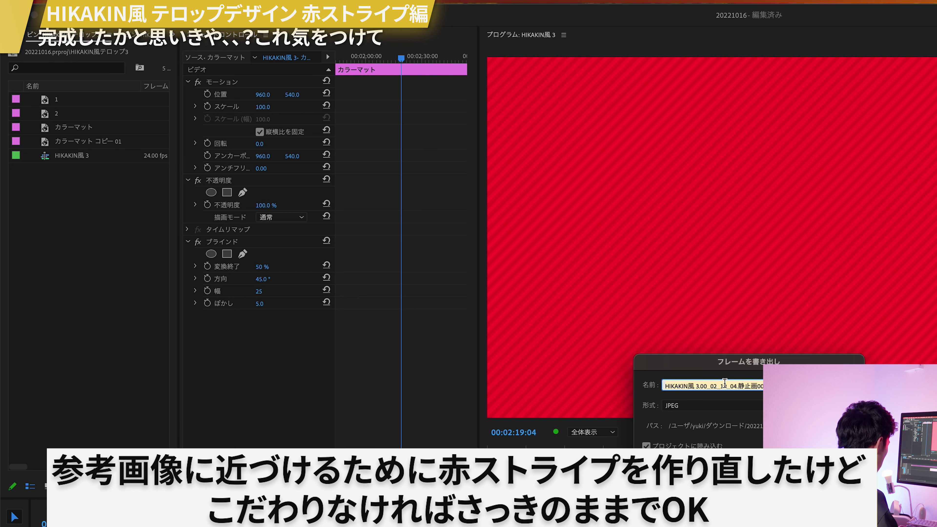
text(akasutoraipu)
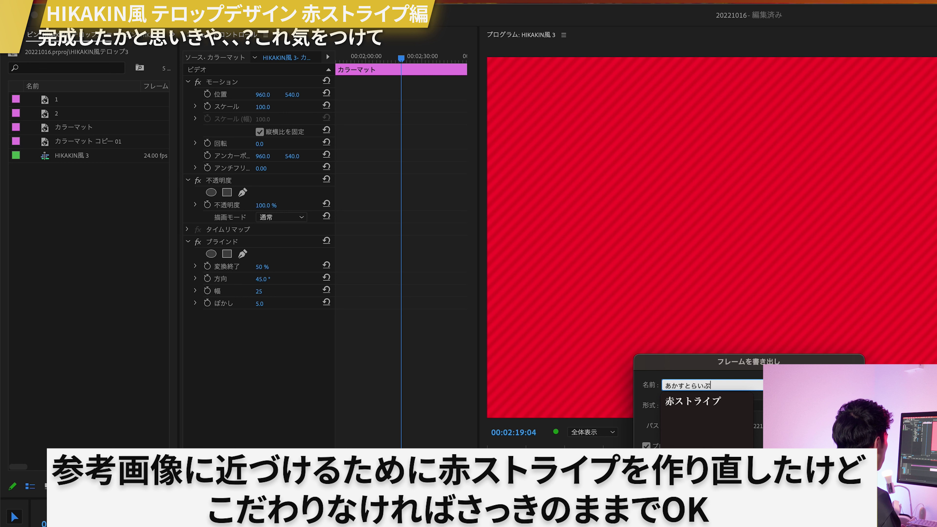
key(Return)
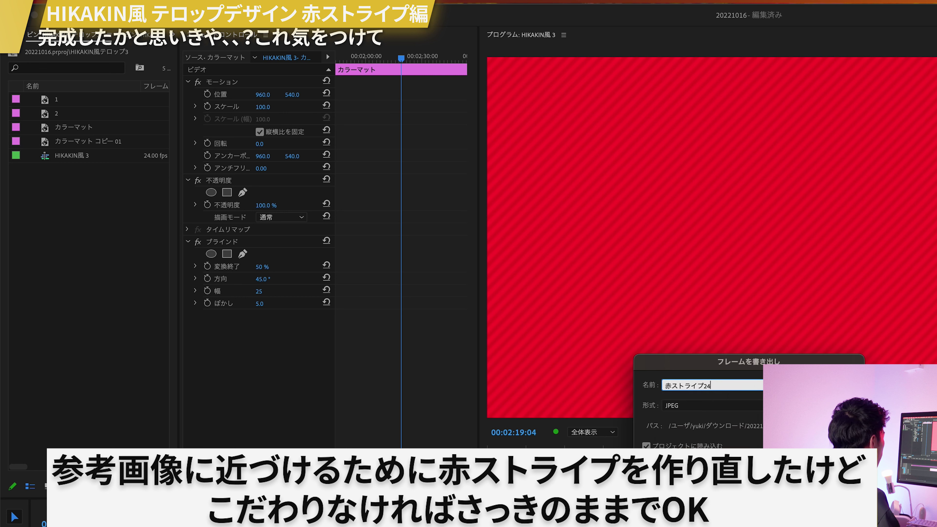
key(BackSpace)
text(5)
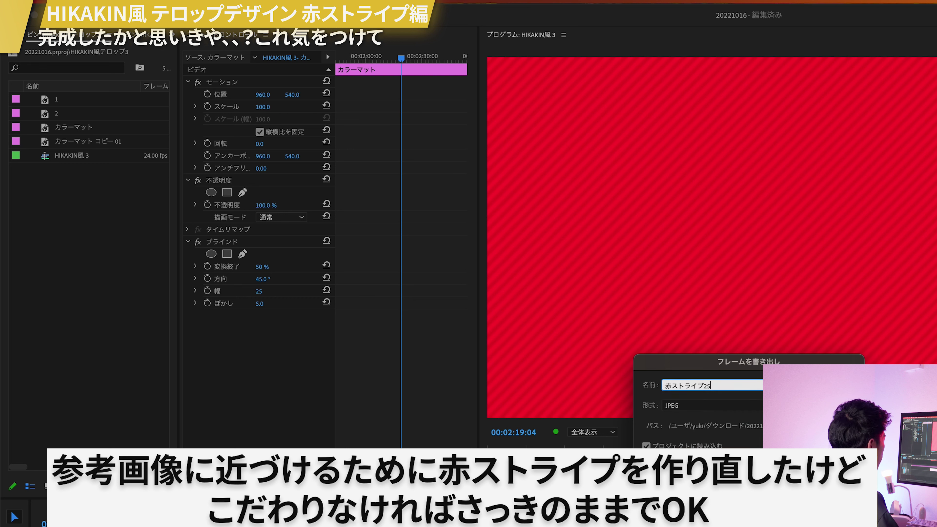
key(Return)
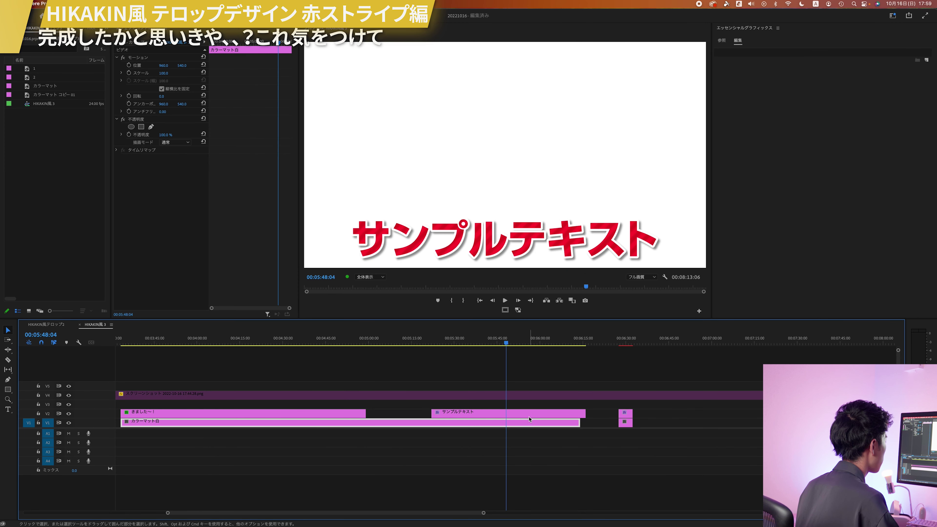
- Delete the old 赤ストライプ動画用 layer from the サンプルテキスト graphic
click(530, 416)
click(762, 60)
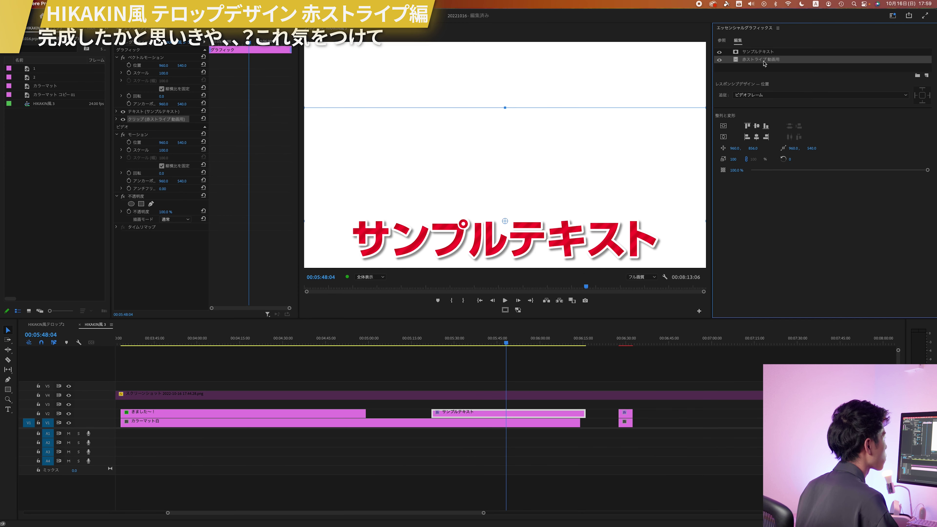
right_click(763, 62)
click(787, 107)
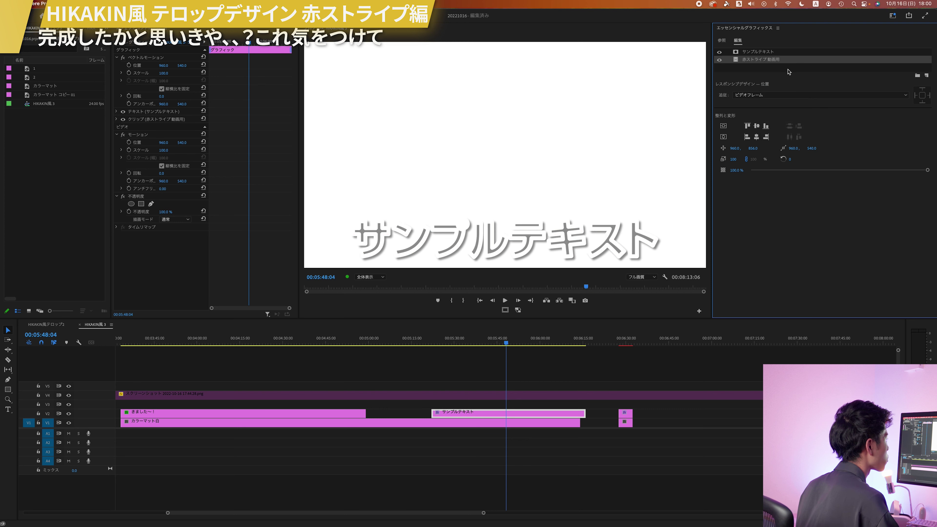
- Add 赤ストライプ25.jpg to the graphic as a new layer from file
click(927, 68)
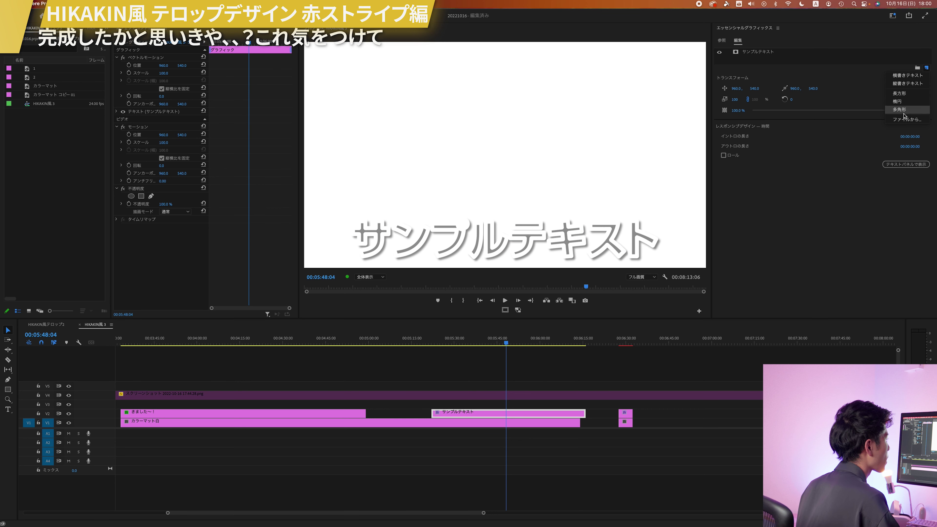
click(901, 119)
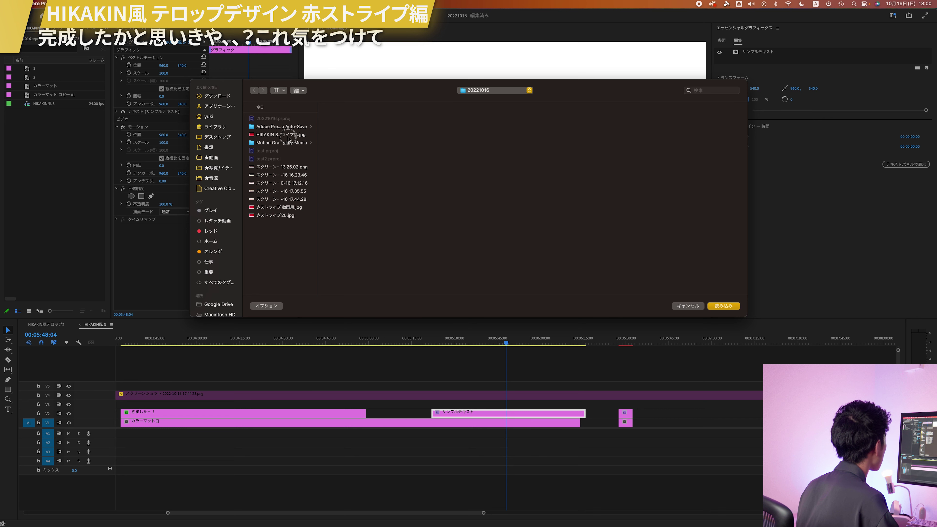
click(289, 136)
click(275, 215)
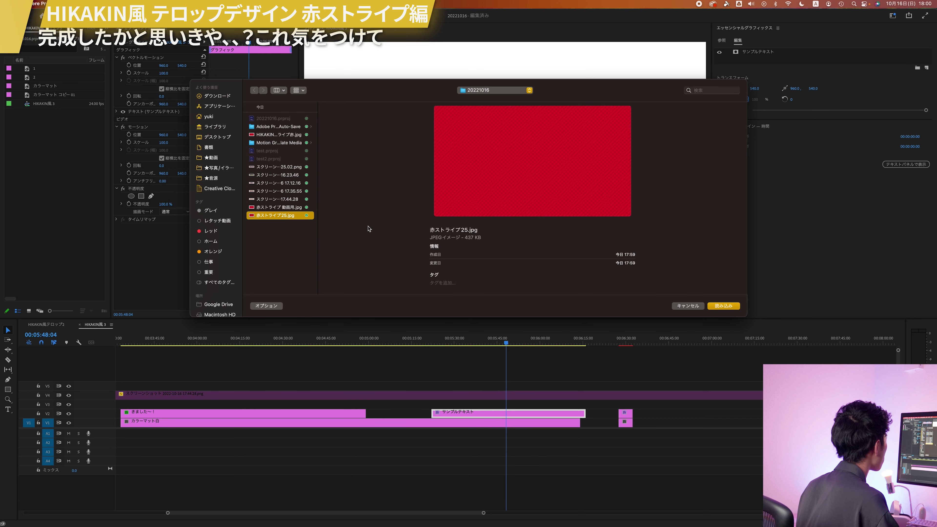
click(723, 306)
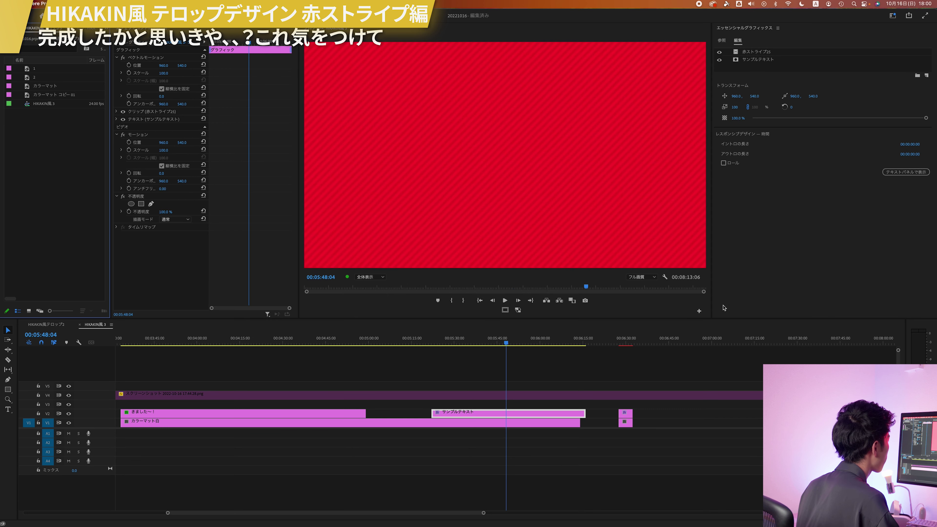
- Move the 赤ストライプ25 layer beneath the サンプルテキスト text layer and clear the selection
click(756, 61)
drag(753, 52, 753, 65)
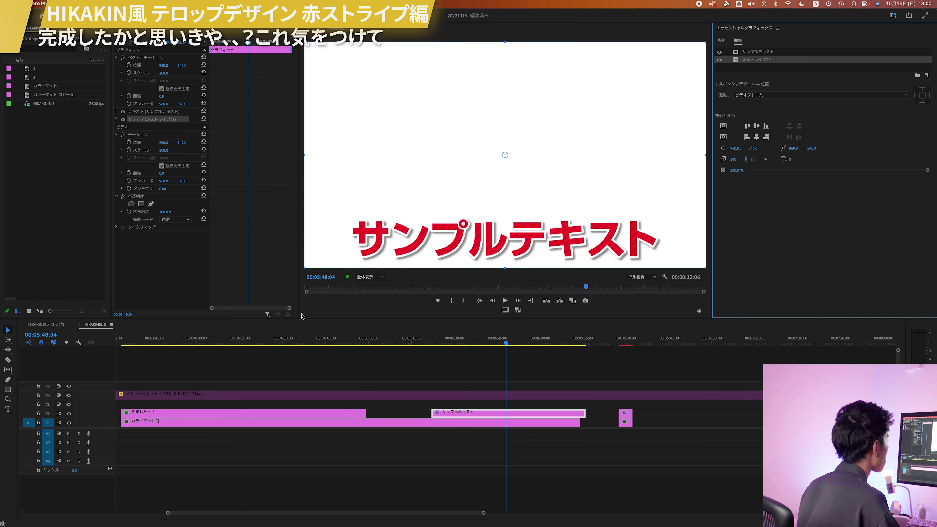
click(492, 238)
click(481, 423)
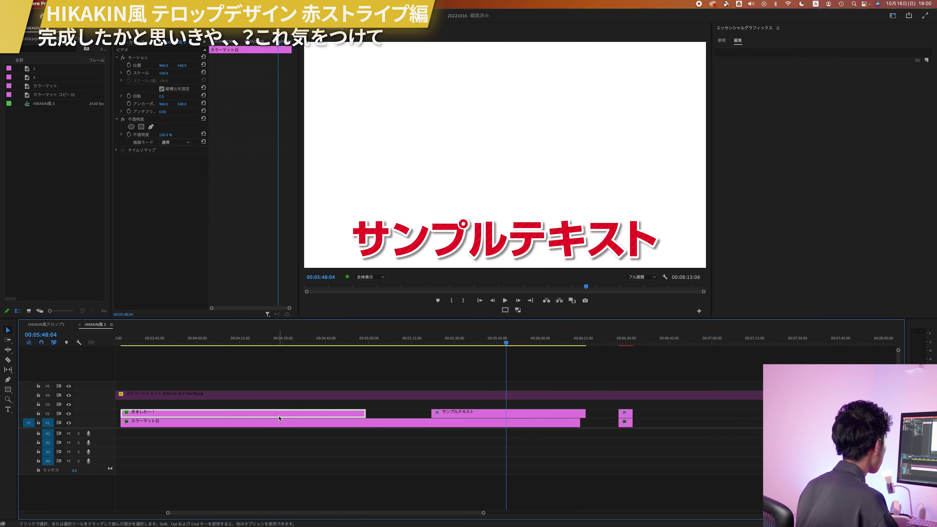
click(485, 243)
- Retype the striped title's text as きましたー! and commit the edit
double_click(485, 243)
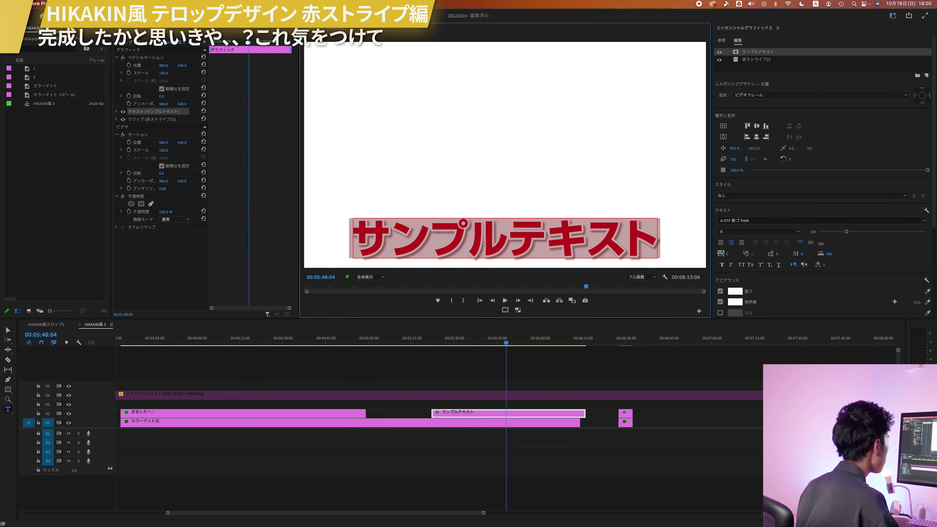
text(kimashita)
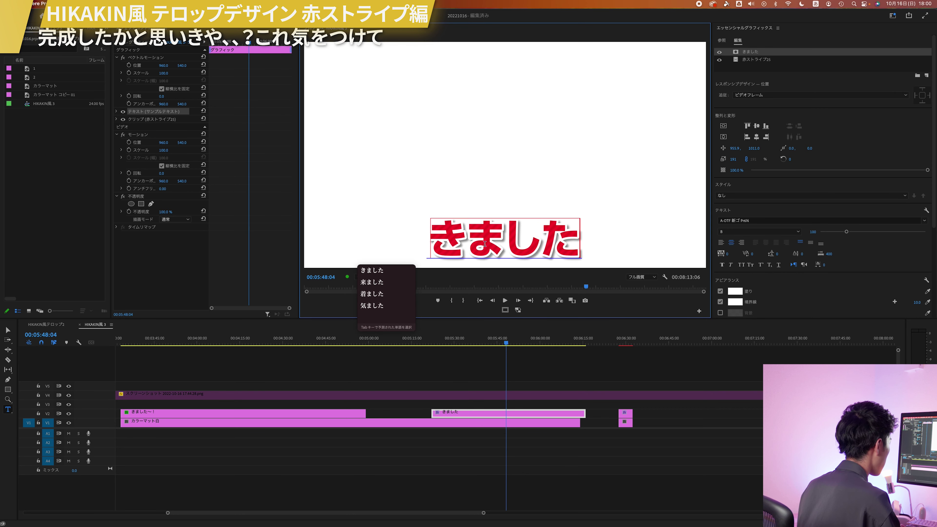
text(+)
key(BackSpace)
text(-)
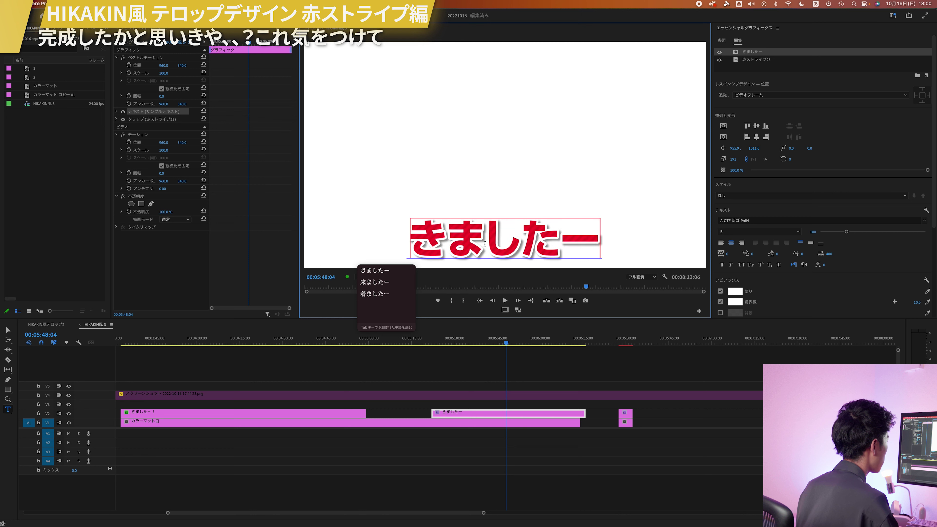
text(!)
key(Return)
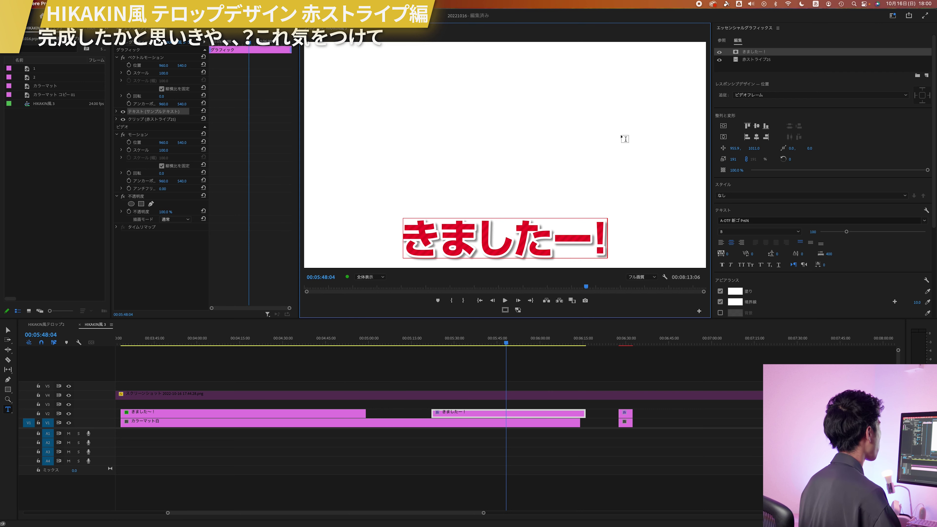
click(813, 68)
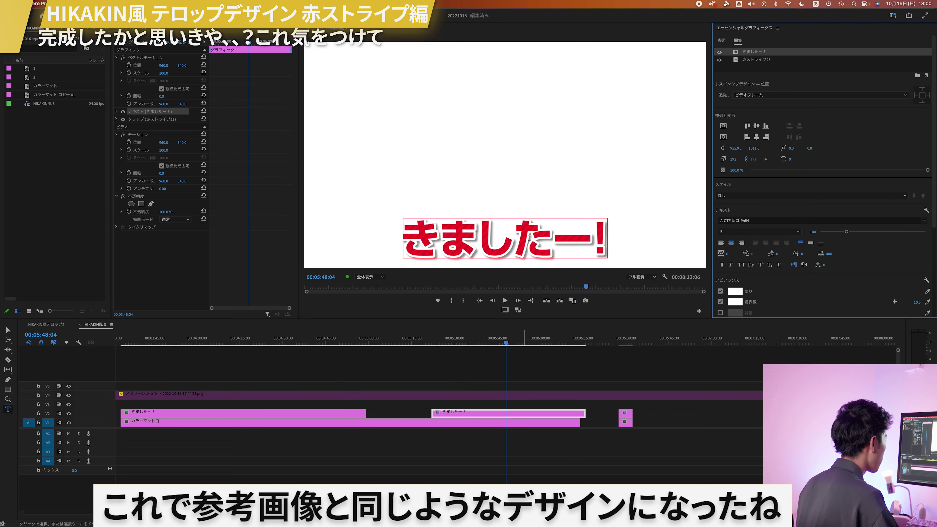
click(851, 60)
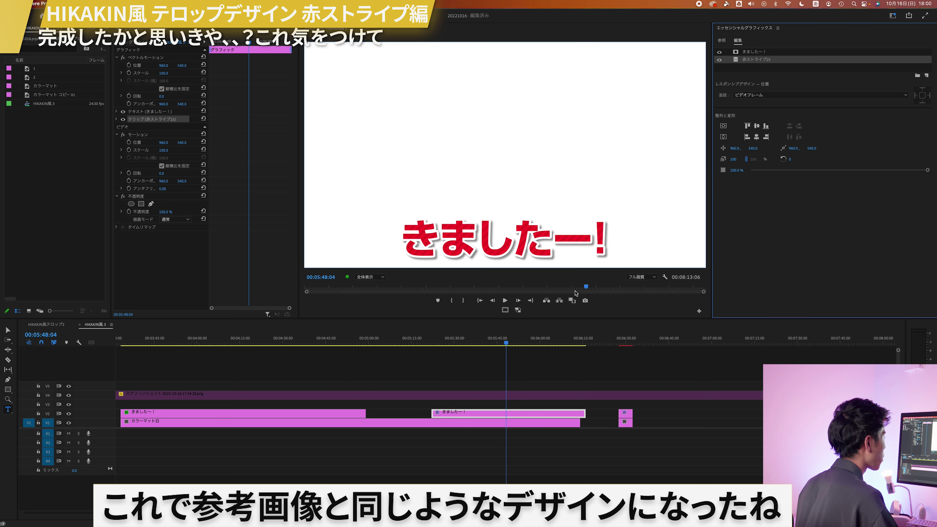
- Set the Program Monitor zoom to 50%
click(369, 277)
click(369, 306)
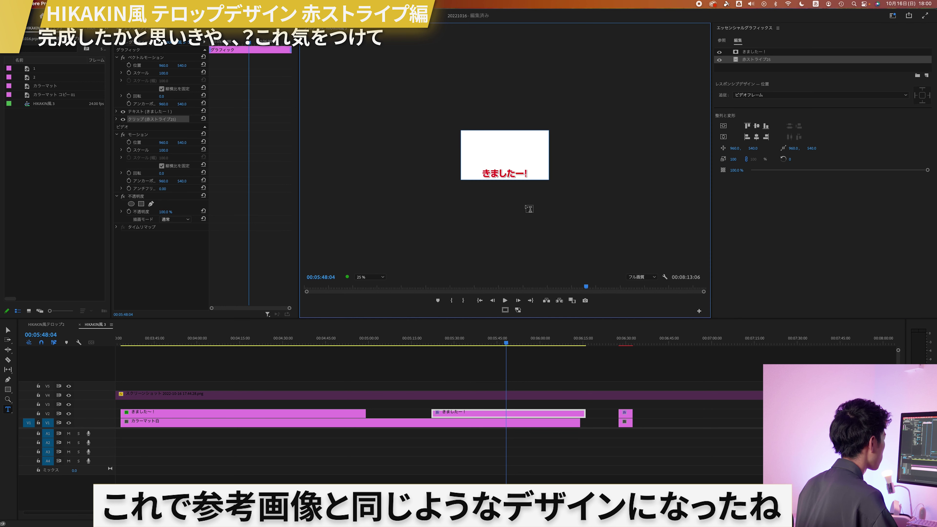
click(376, 278)
click(369, 314)
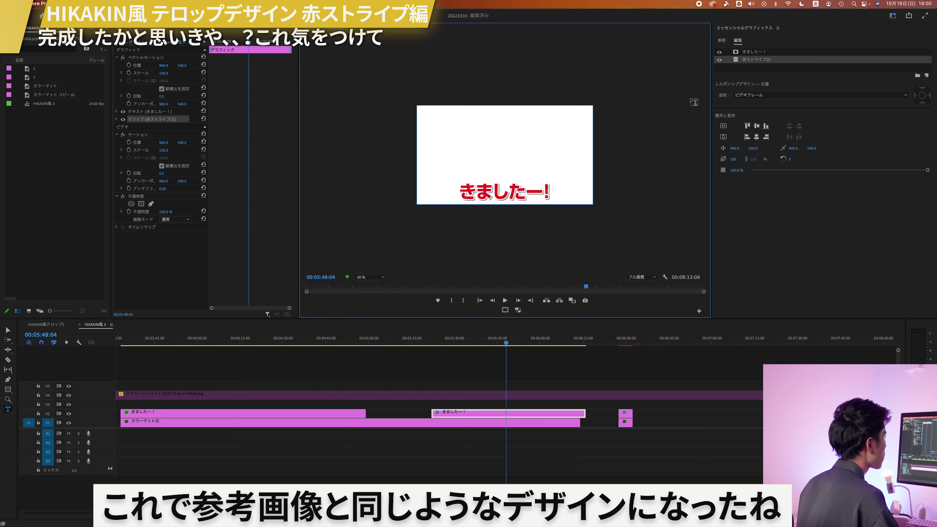
- Replace the きましたー! text with the placeholder サンプルテキスト
click(755, 59)
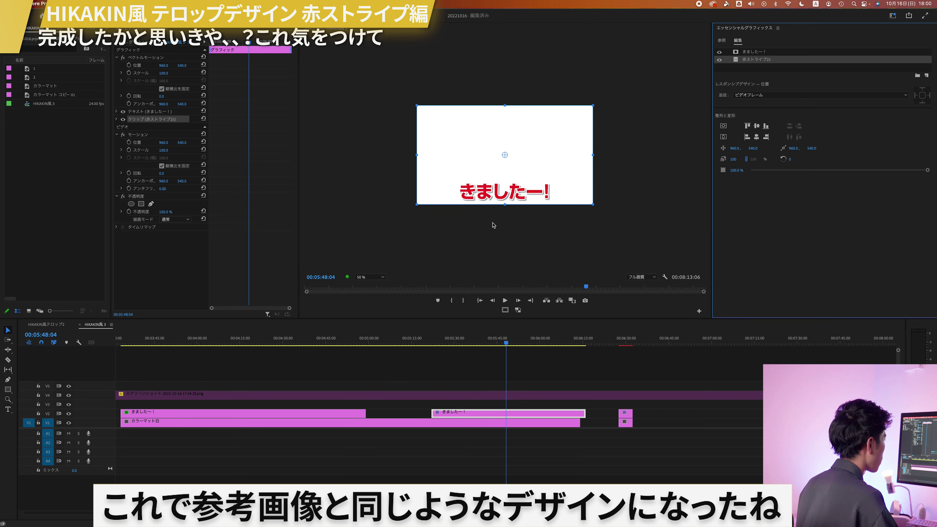
click(754, 52)
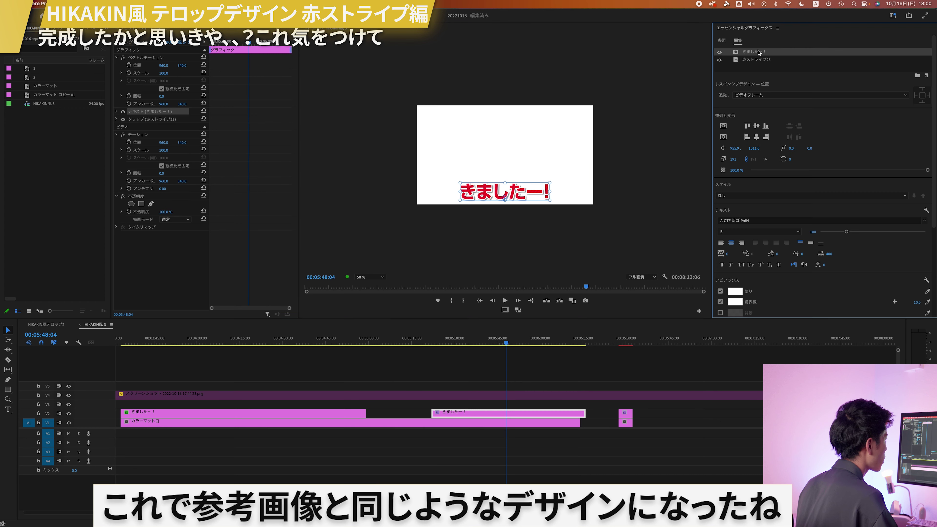
double_click(523, 196)
text(さの)
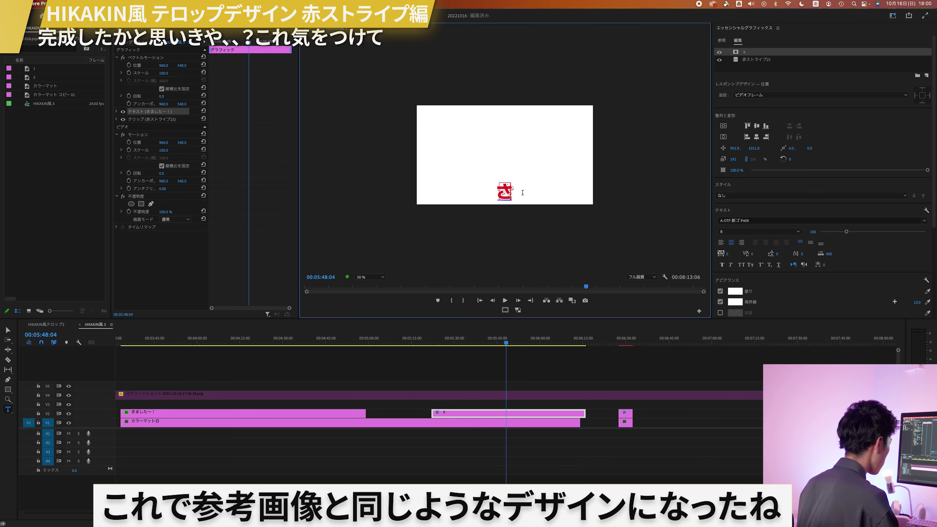
key(BackSpace)
key(BackSpace)
text(さ)
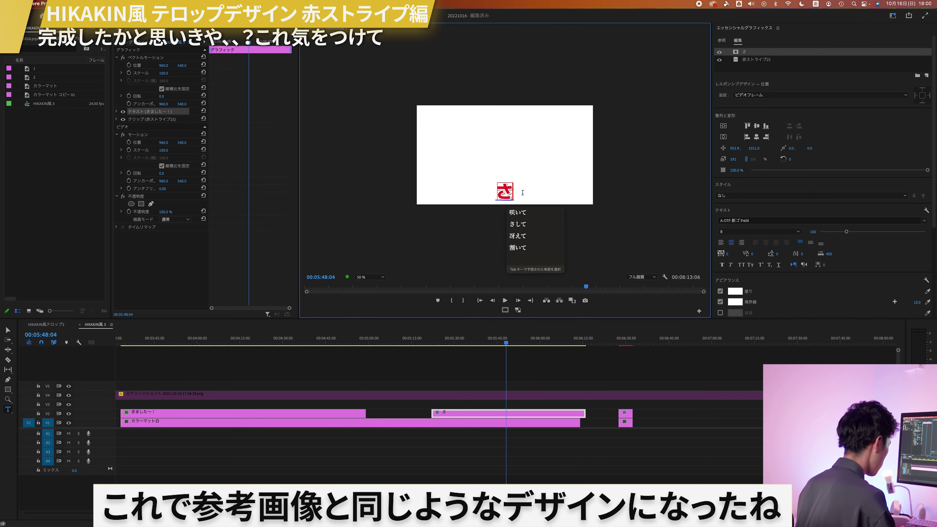
text(んぷるてk)
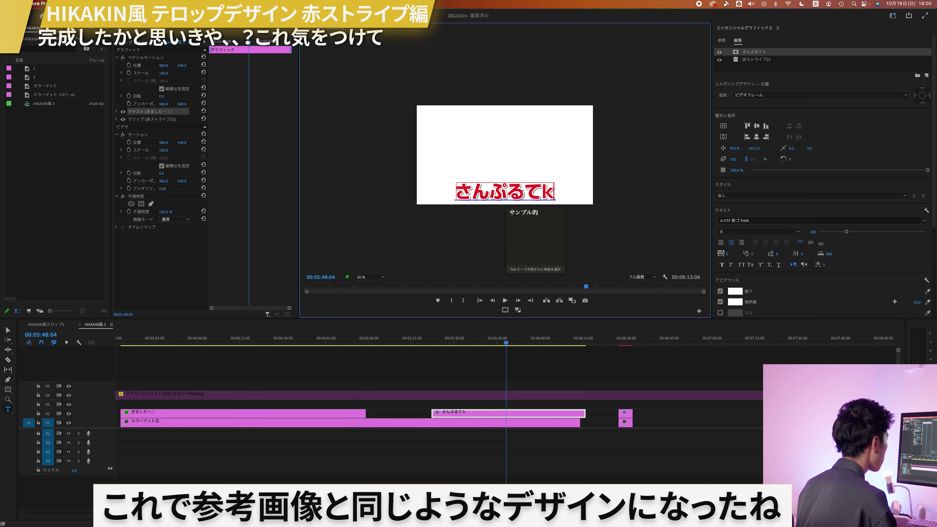
text(きすと)
key(space)
key(Return)
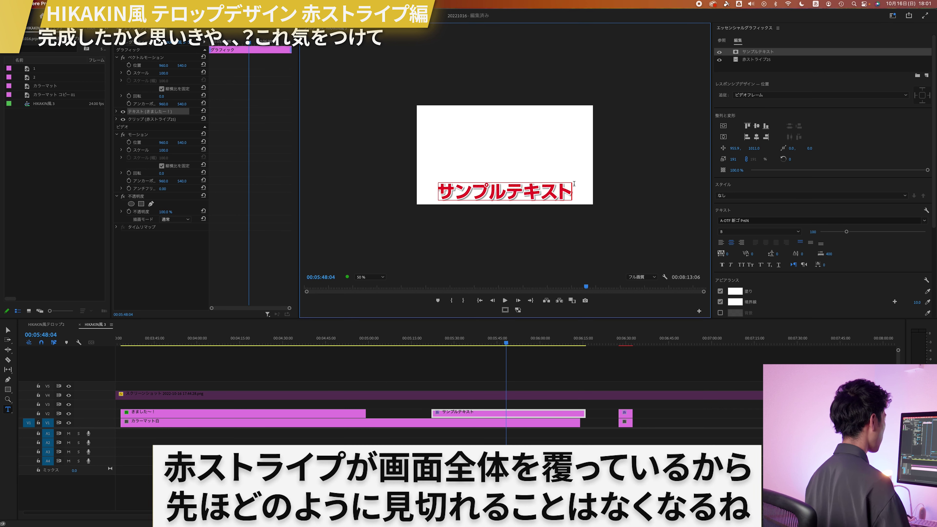
- Check the stripe and text layers, then select the サンプルテキスト clip in the timeline
click(748, 61)
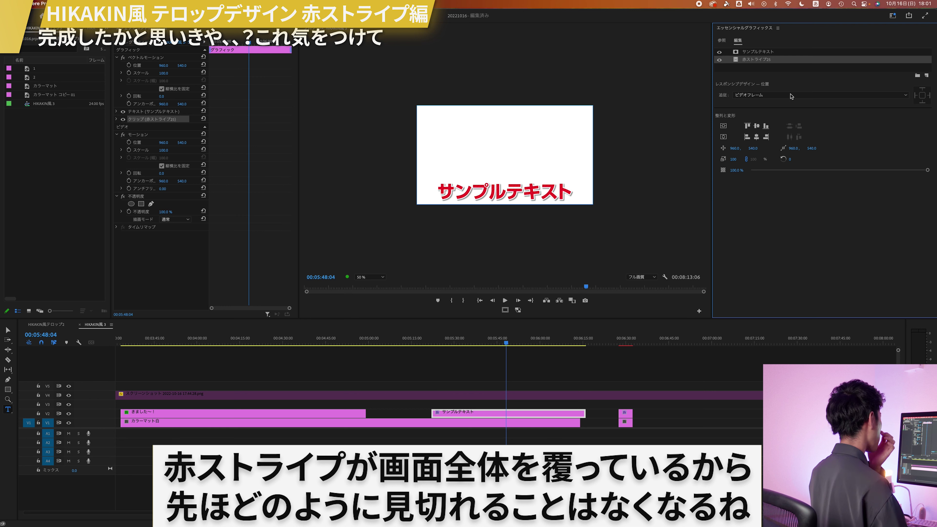
click(773, 53)
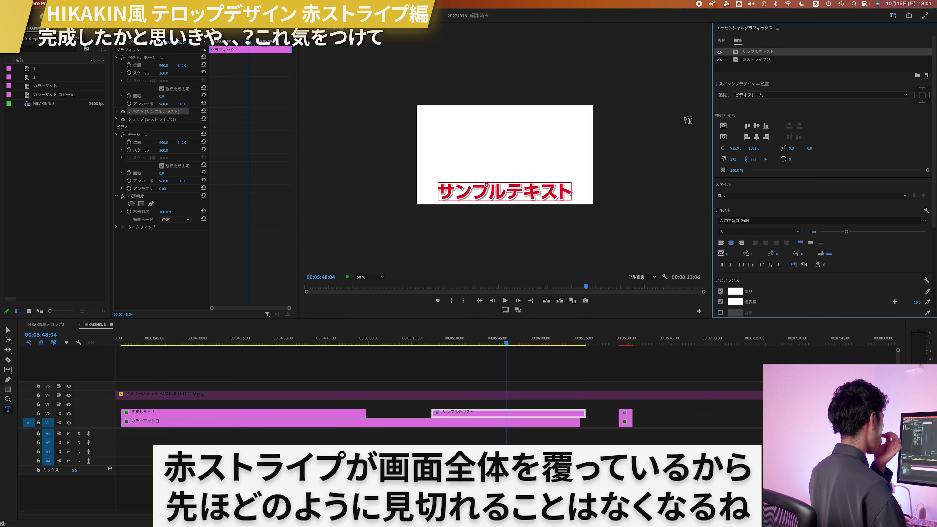
click(521, 190)
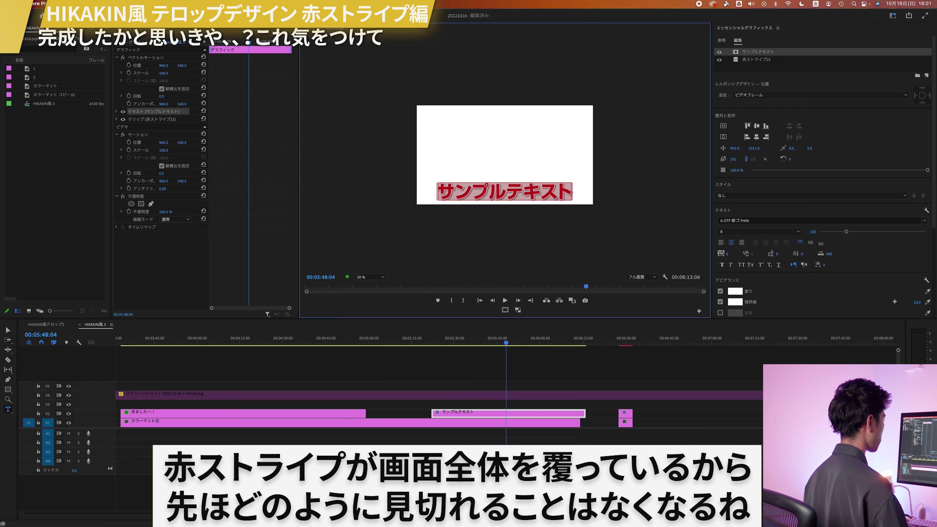
click(500, 405)
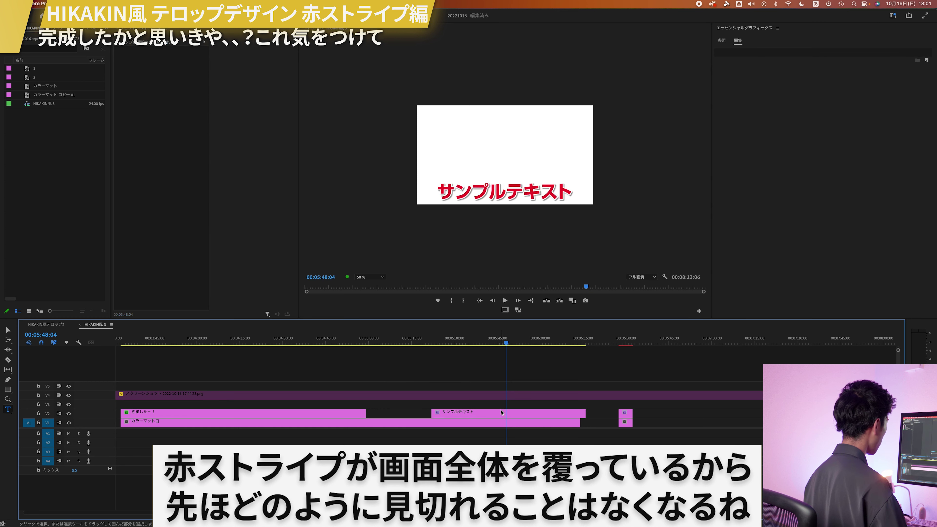
click(501, 414)
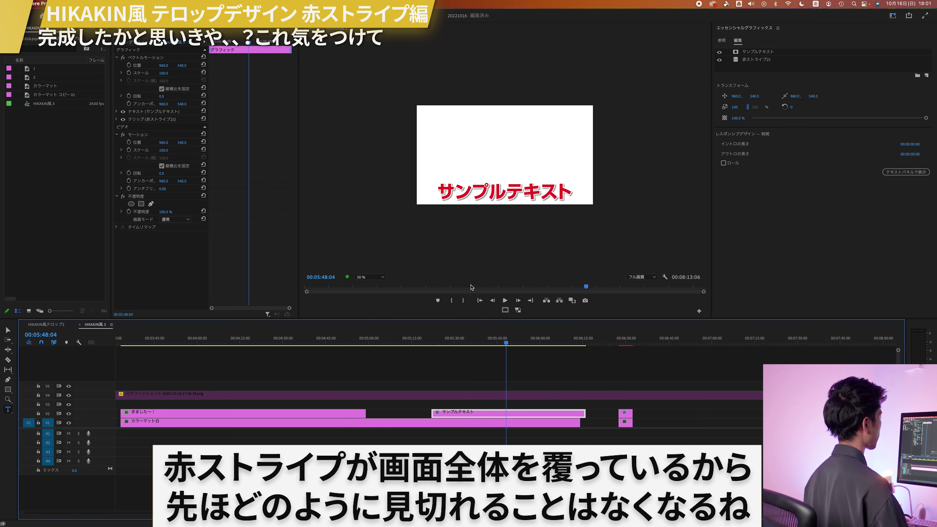
- Export the clip as motion graphics template 'HIKAKIN 赤ストライプ' to the Local Templates Folder
right_click(487, 417)
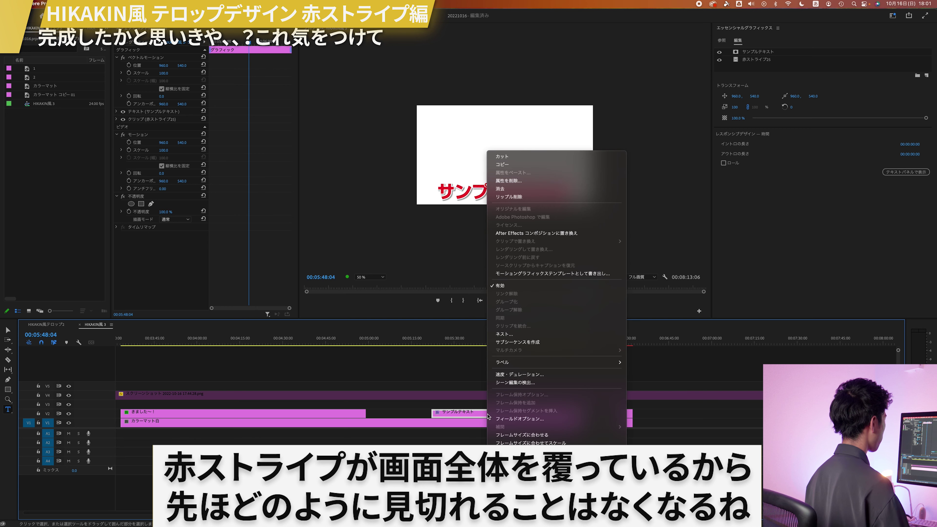
click(537, 274)
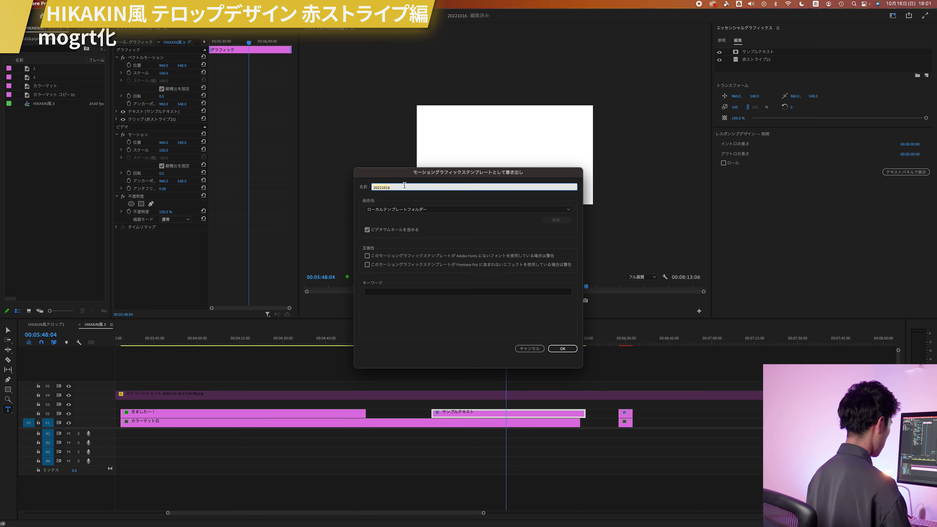
text(HIKAKIN あｋ)
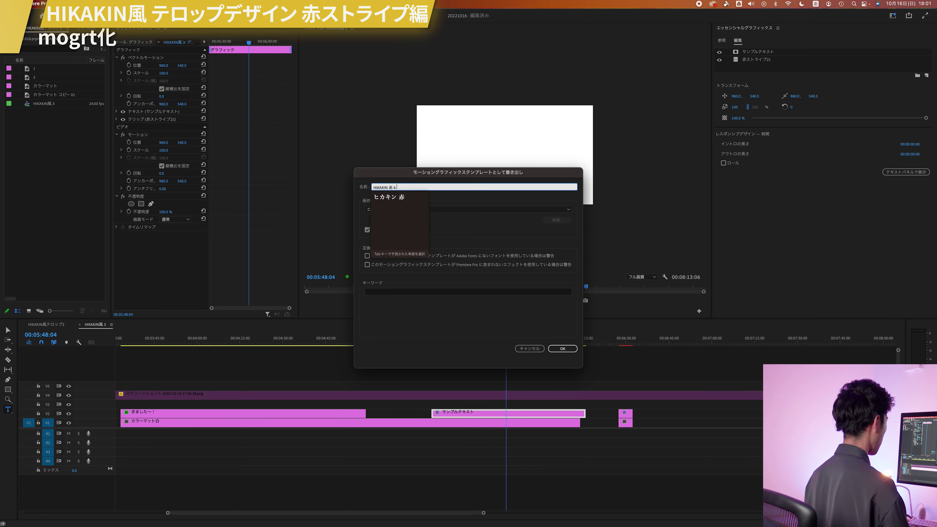
text(utoraipu)
key(space)
key(Return)
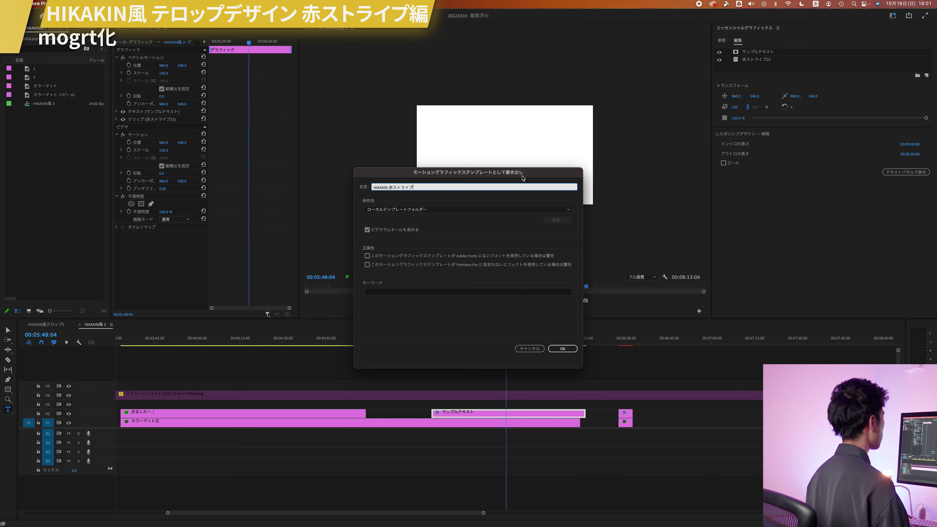
drag(468, 173, 292, 122)
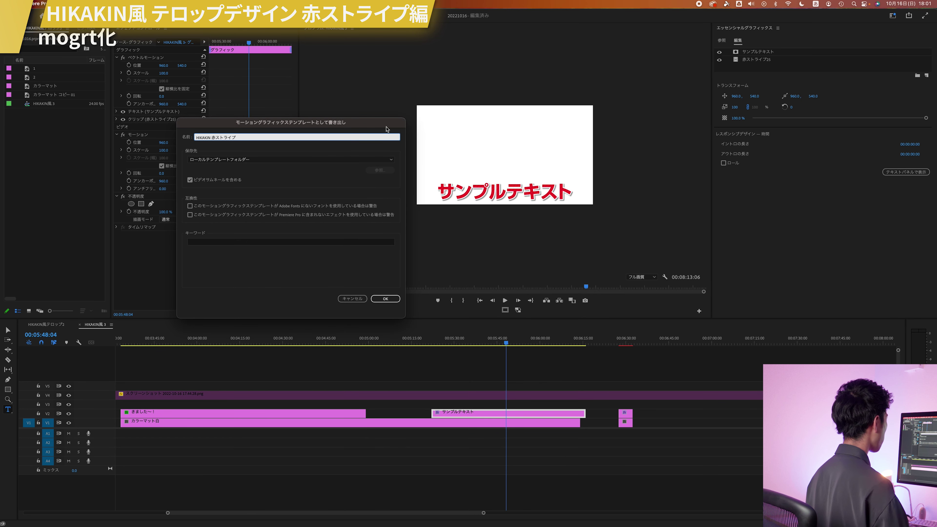
drag(379, 124, 633, 192)
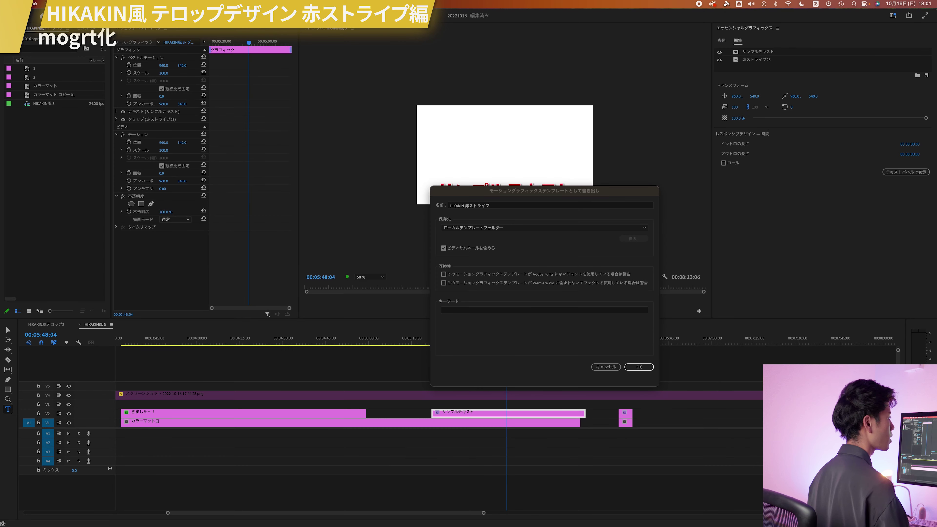
drag(640, 201, 424, 199)
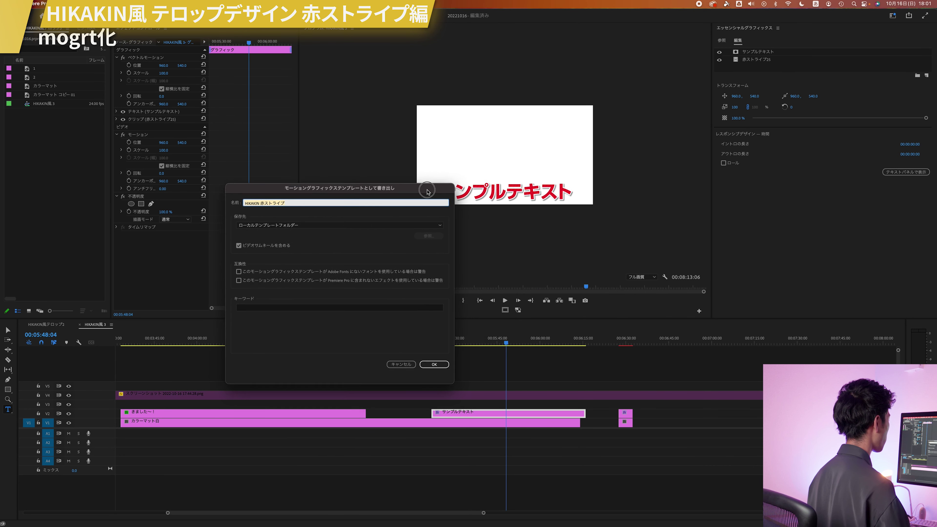
click(424, 365)
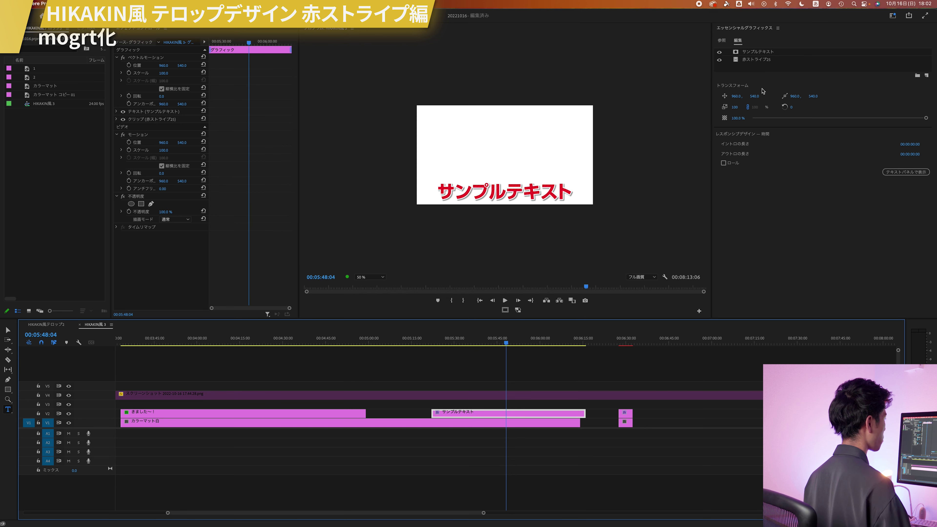
- Search the template browser for 'hikakin' and drag HIKAKIN 赤ストライプ onto track V1
click(725, 40)
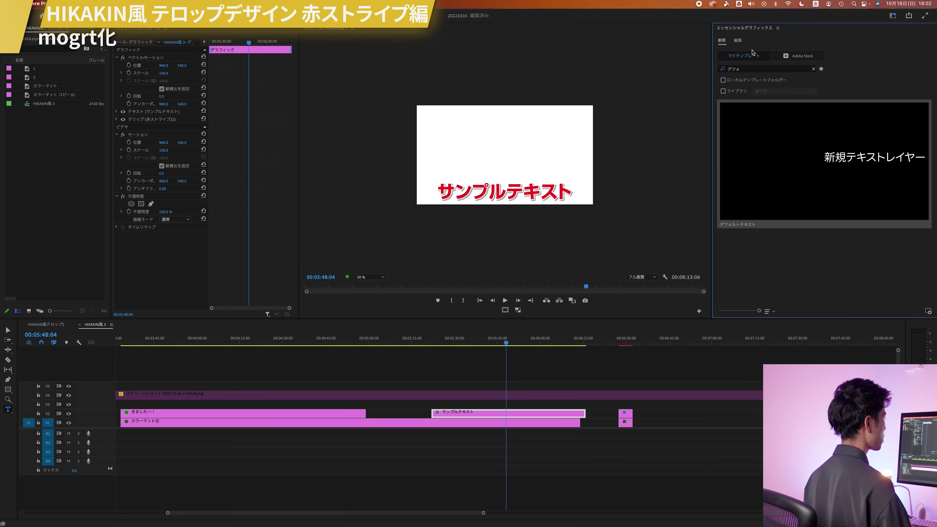
click(814, 69)
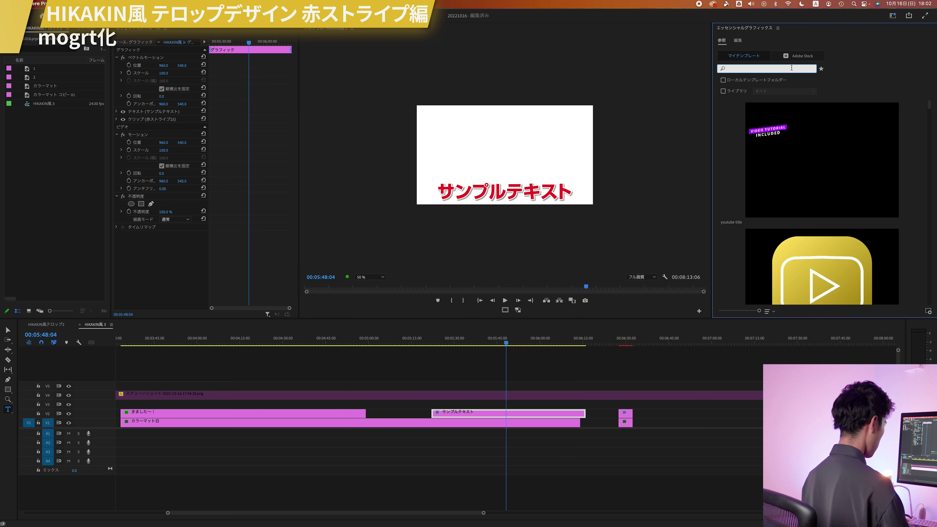
text(hikakin)
key(Return)
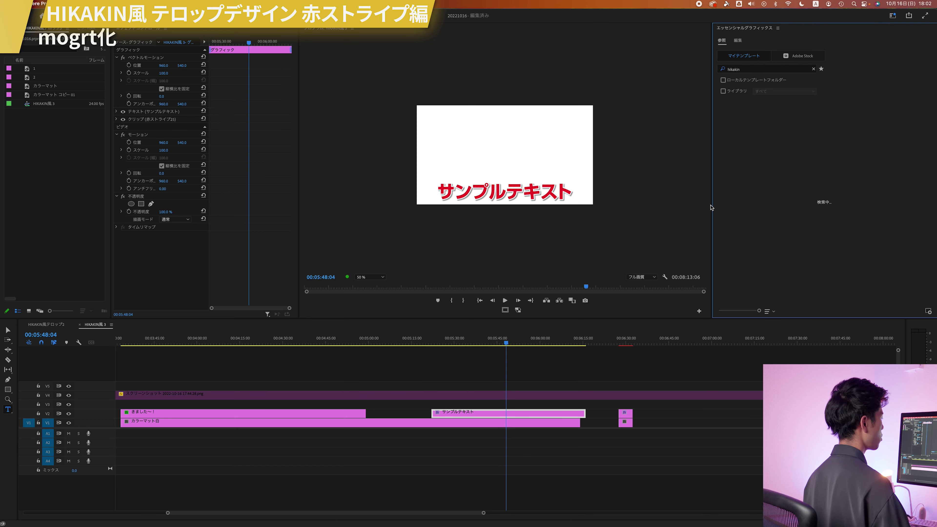
drag(711, 205, 673, 206)
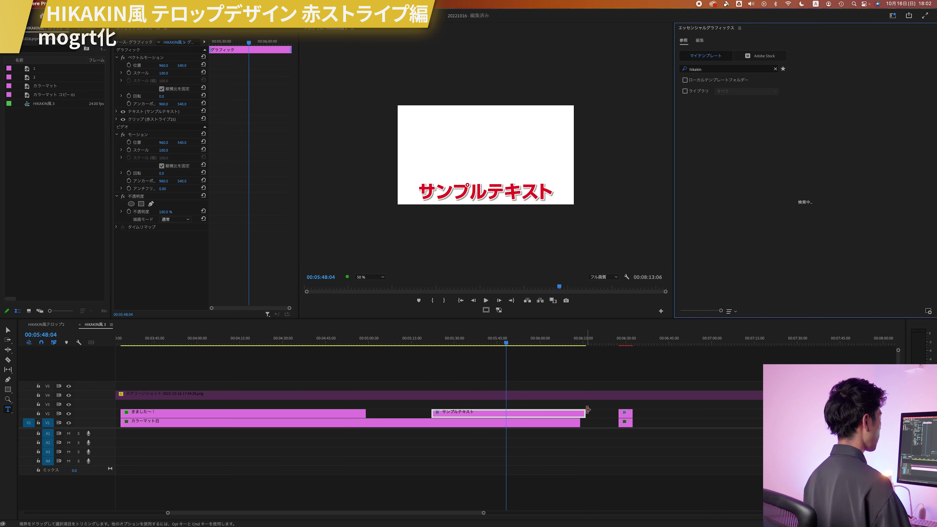
mouse_move(746, 153)
mouse_down()
mouse_move(664, 424)
mouse_move(683, 401)
mouse_up()
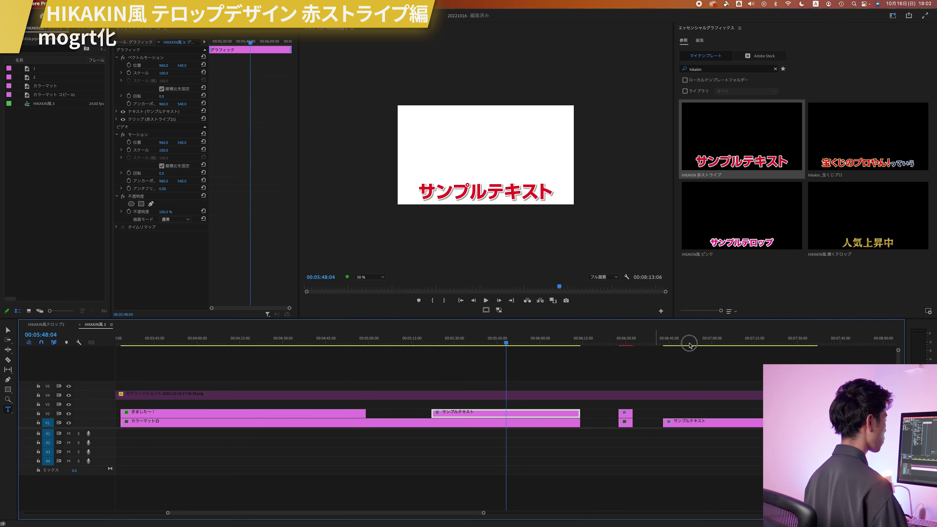
- Put the playhead on the new template clip and fit the widened Program Monitor view
drag(690, 341, 722, 341)
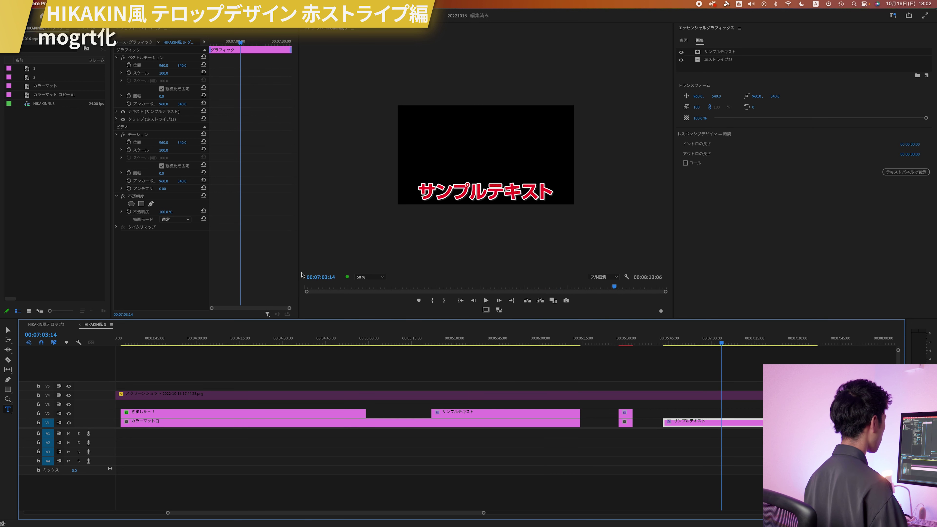
drag(296, 273, 253, 274)
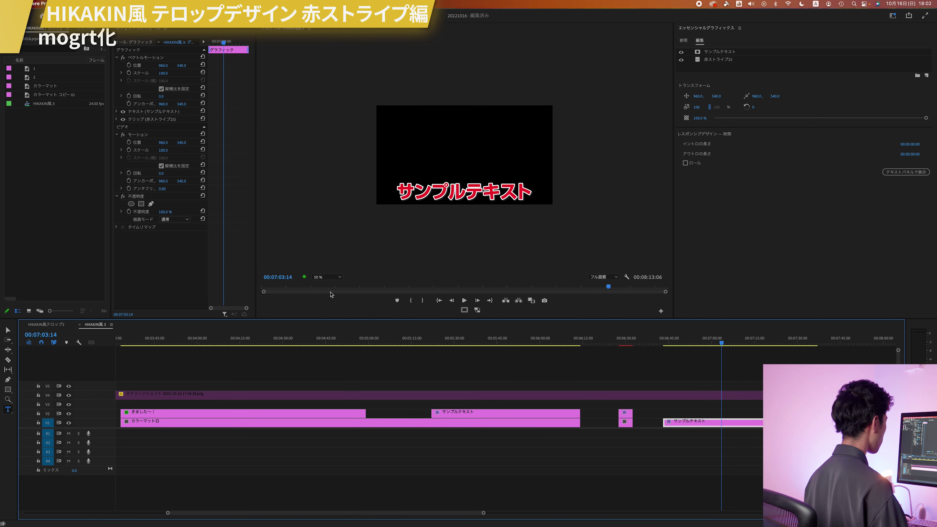
click(333, 277)
click(337, 286)
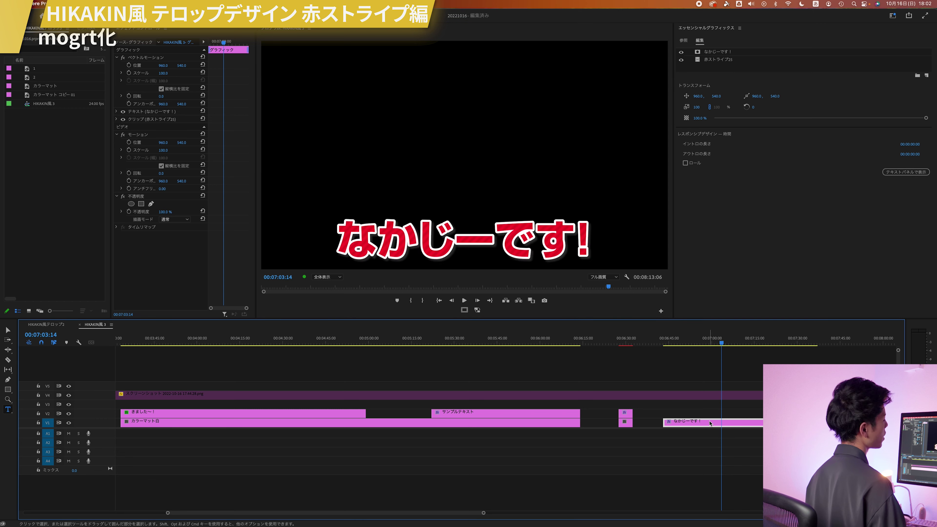